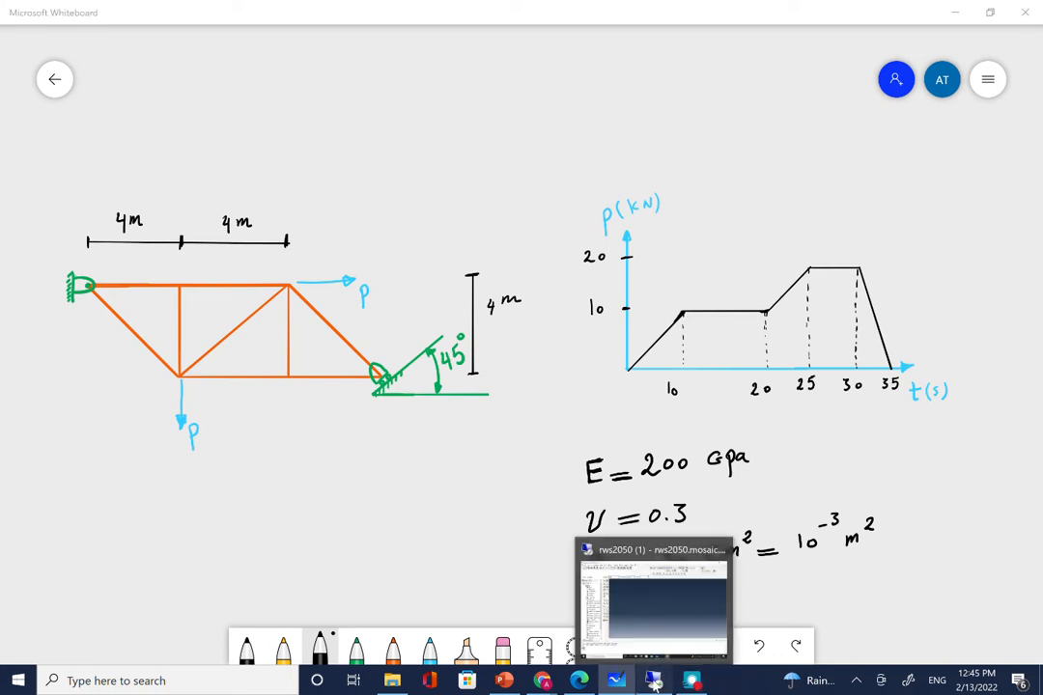
Switch to Abaqus/CAE and create a 2D planar, deformable wire part with an approximate size of 20.
{"action": "left_click", "coordinate": [654, 681]}
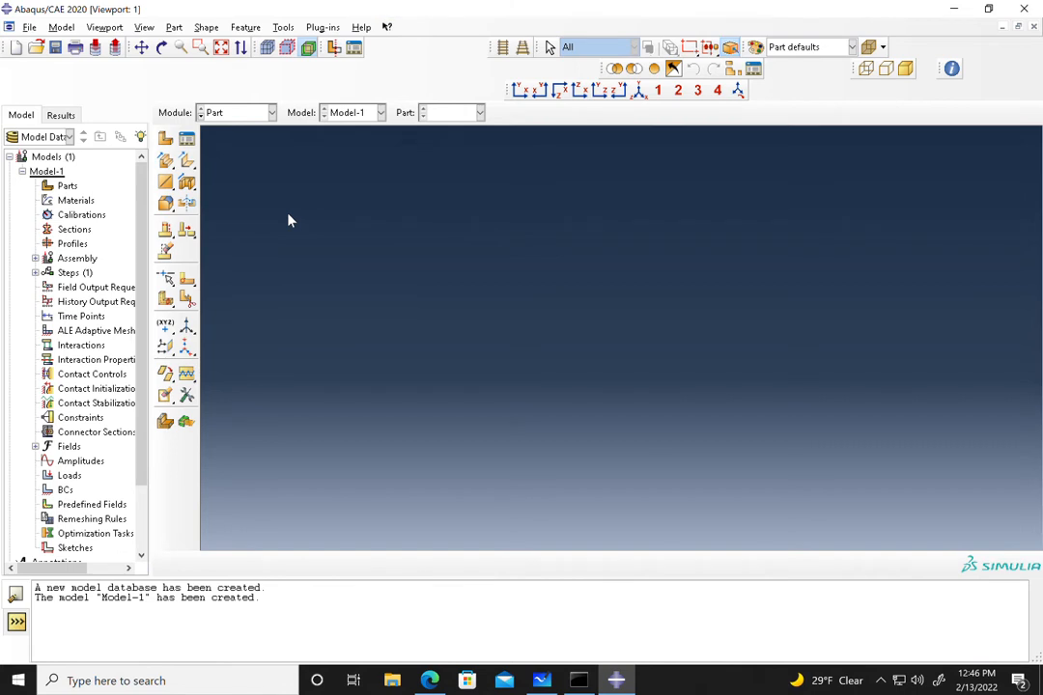
{"action": "left_click", "coordinate": [165, 138]}
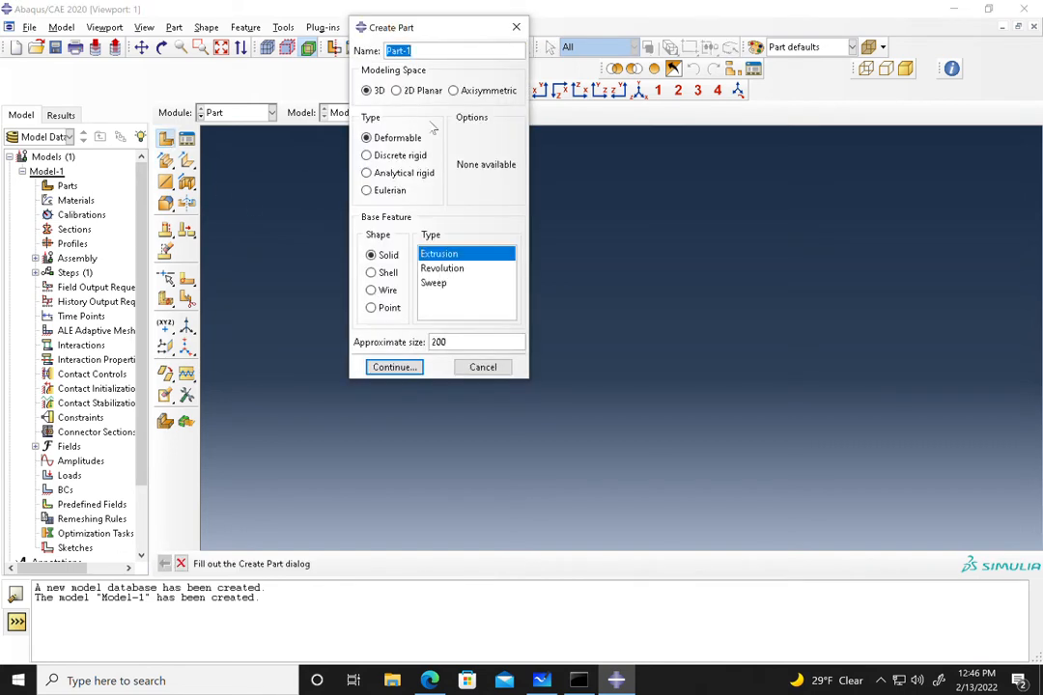
{"action": "left_click", "coordinate": [400, 91]}
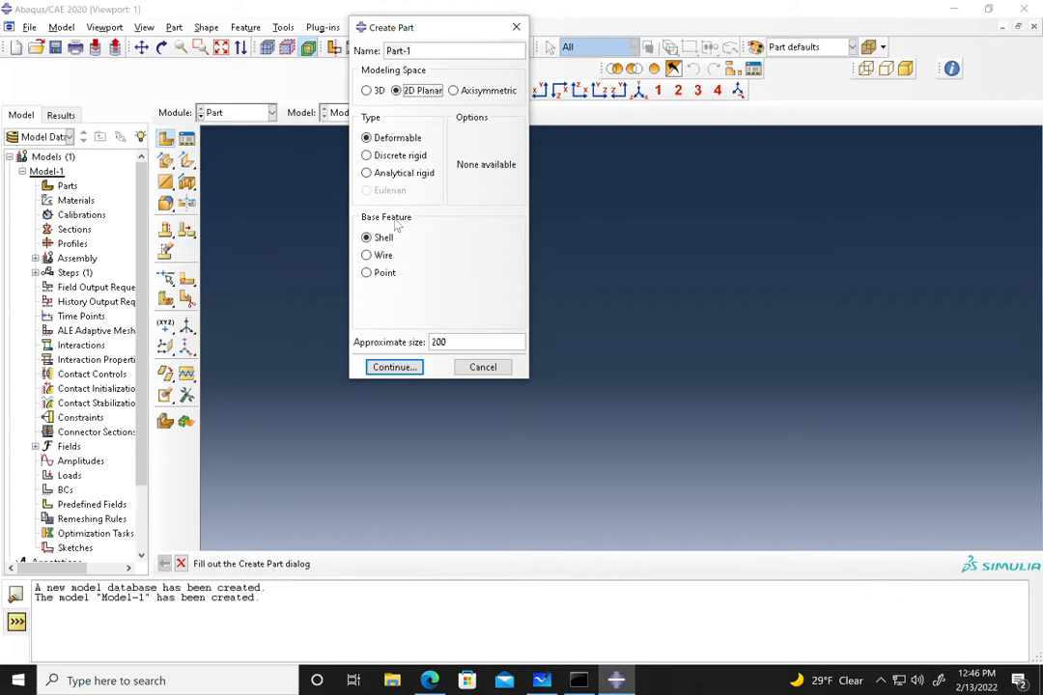
{"action": "left_click", "coordinate": [376, 255]}
{"action": "double_click", "coordinate": [454, 341]}
{"action": "type", "text": "2"}
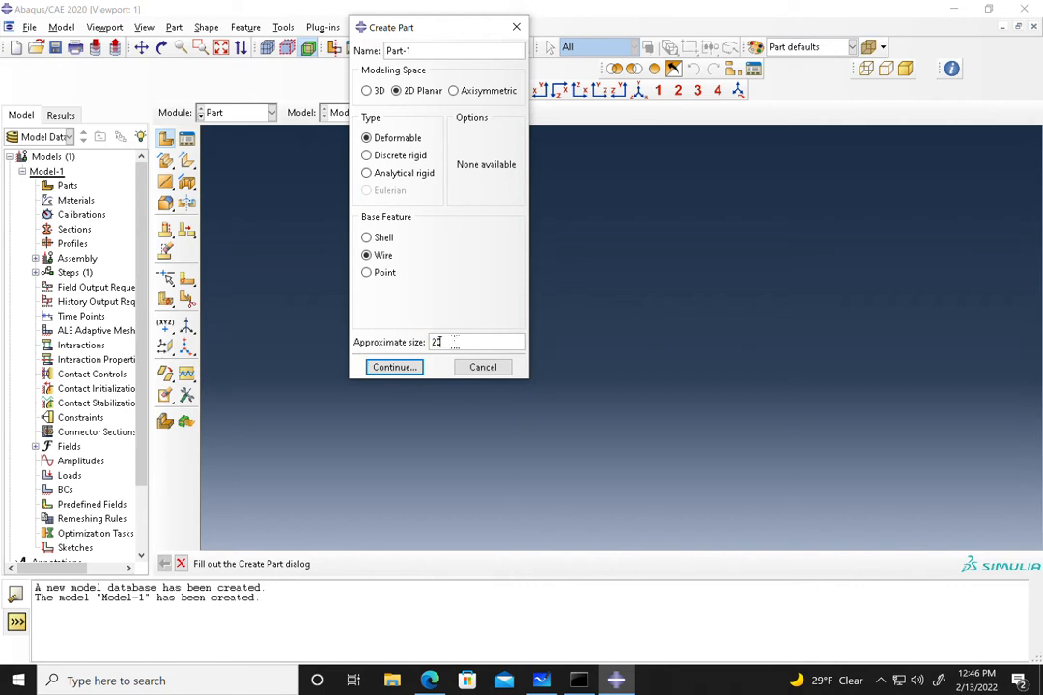
{"action": "left_click", "coordinate": [381, 370]}
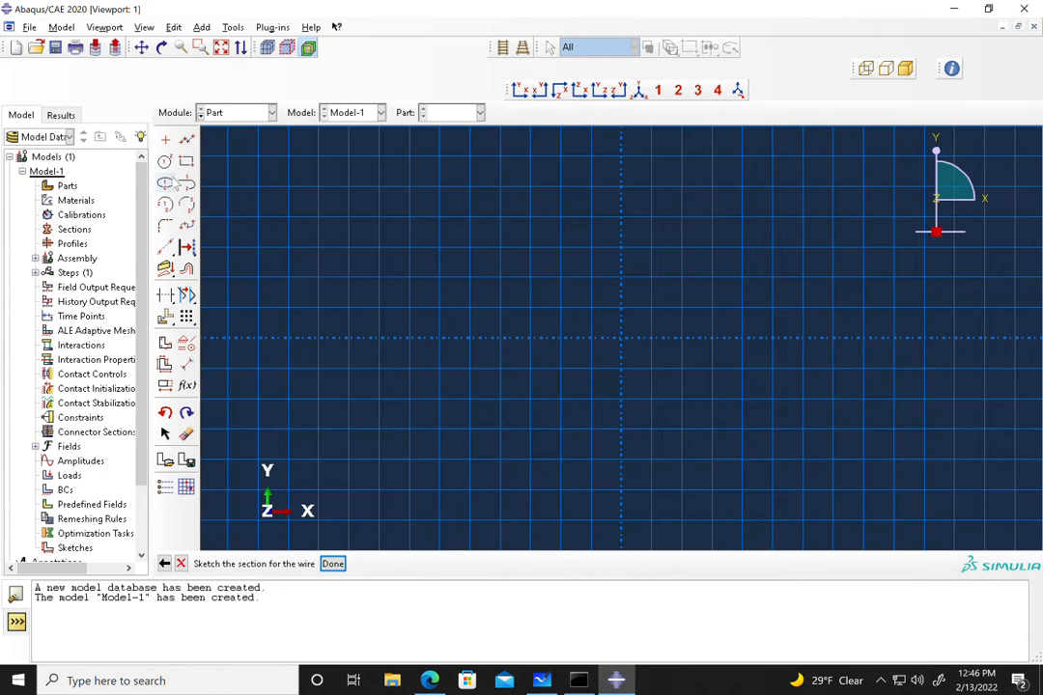
Sketch two connected horizontal lines, each about 2.5 long, from (-3.5, 2) through (-1, 2) to (1.5, 2).
{"action": "left_click", "coordinate": [186, 140]}
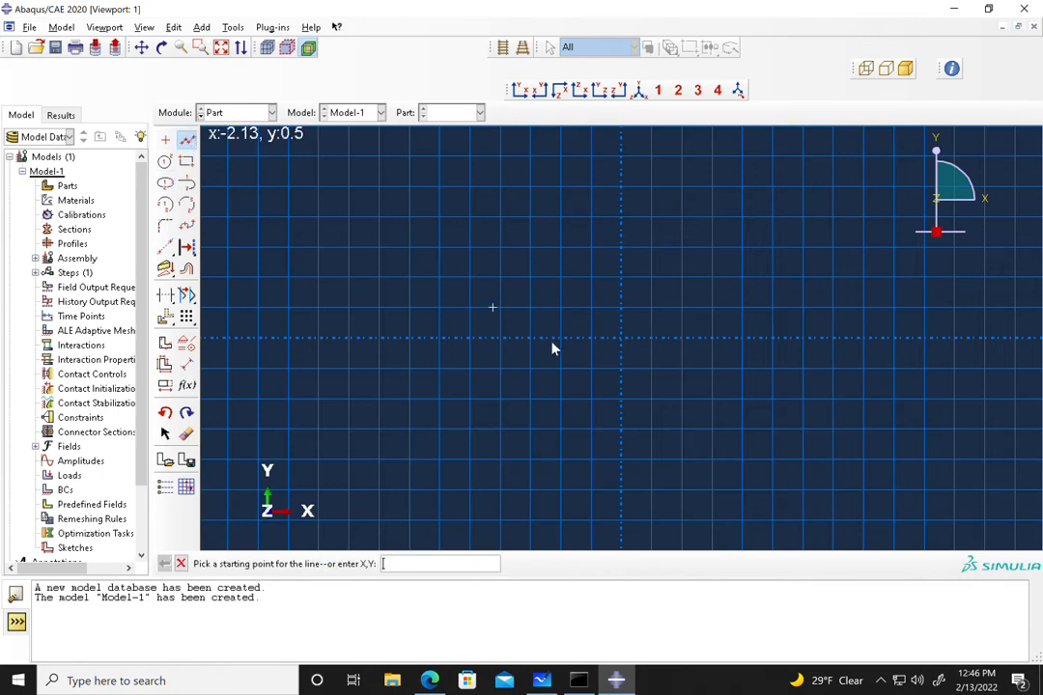
{"action": "left_click", "coordinate": [410, 218]}
{"action": "left_click", "coordinate": [560, 218]}
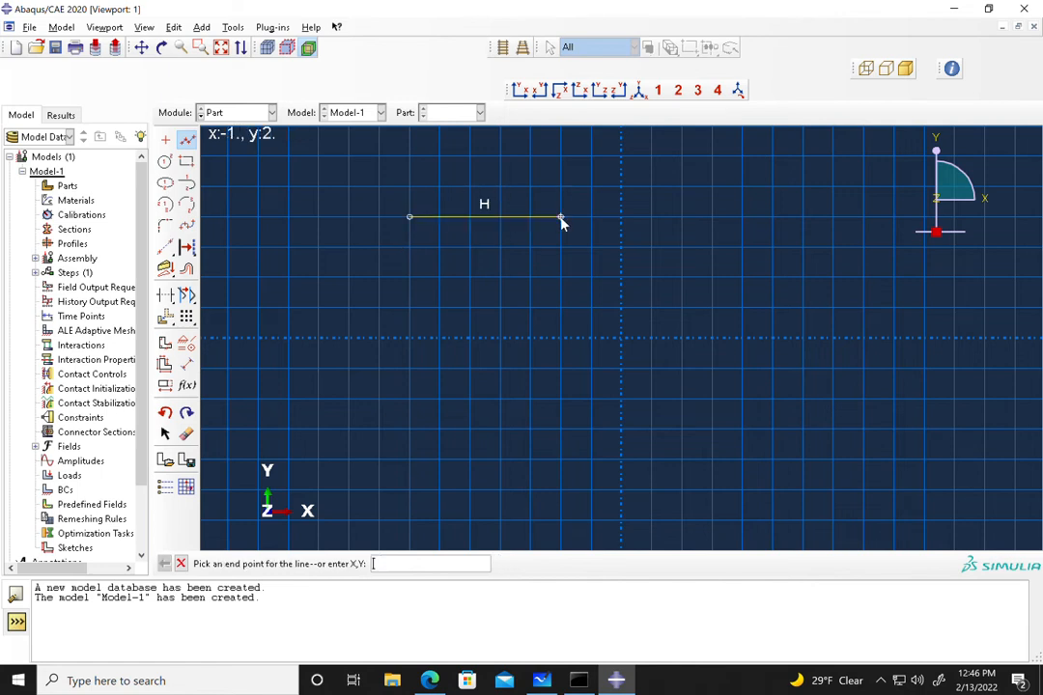
{"action": "left_click", "coordinate": [711, 232]}
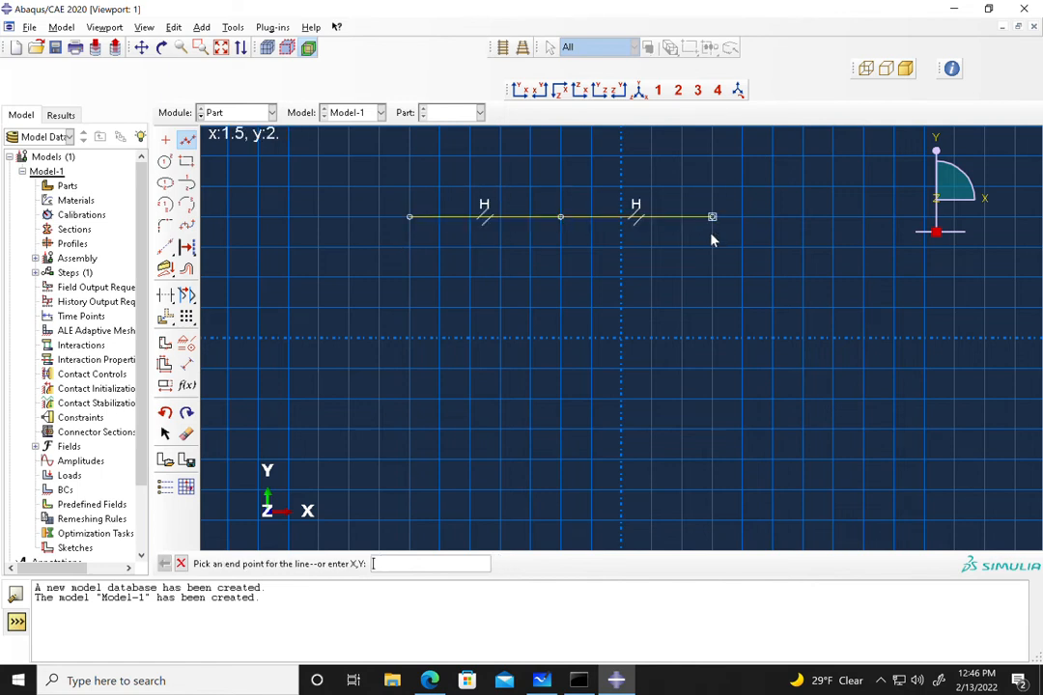
{"action": "key", "text": "Escape"}
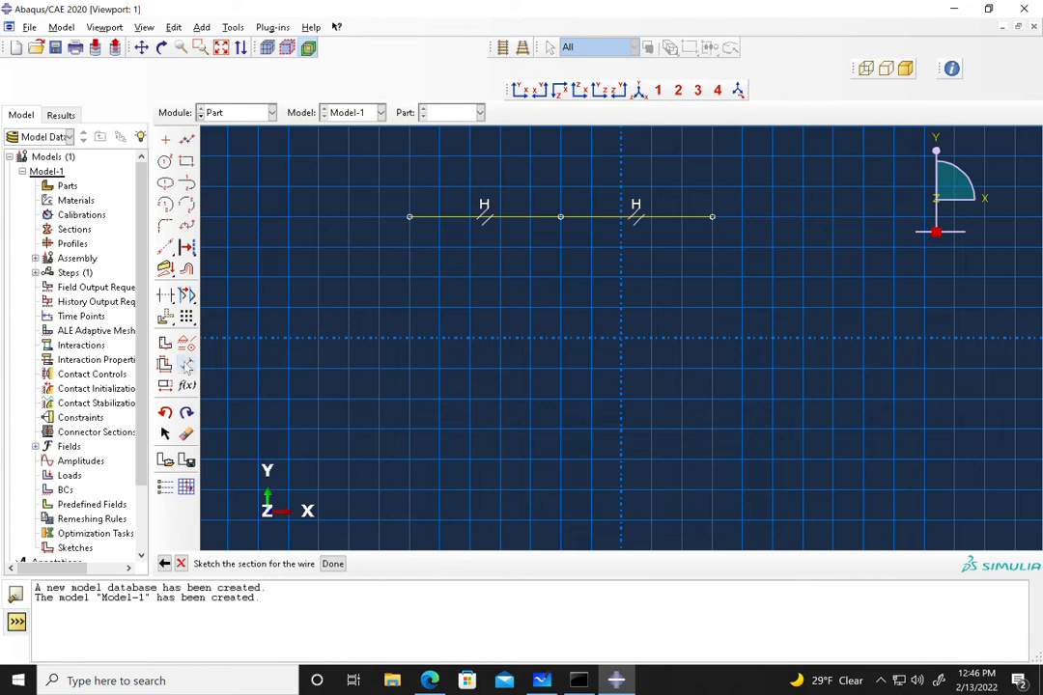
Dimension the left horizontal line of the truss's top chord and set its length to 4.
{"action": "left_click", "coordinate": [186, 363]}
{"action": "left_click", "coordinate": [488, 217]}
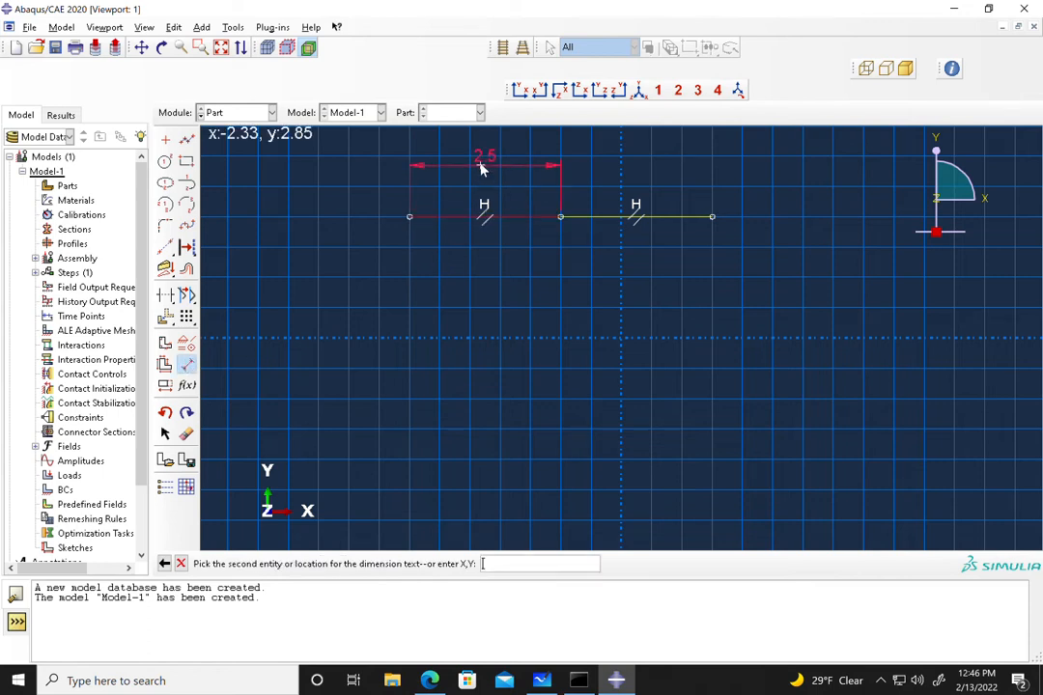
{"action": "left_click", "coordinate": [480, 162]}
{"action": "type", "text": "4"}
{"action": "key", "text": "Return"}
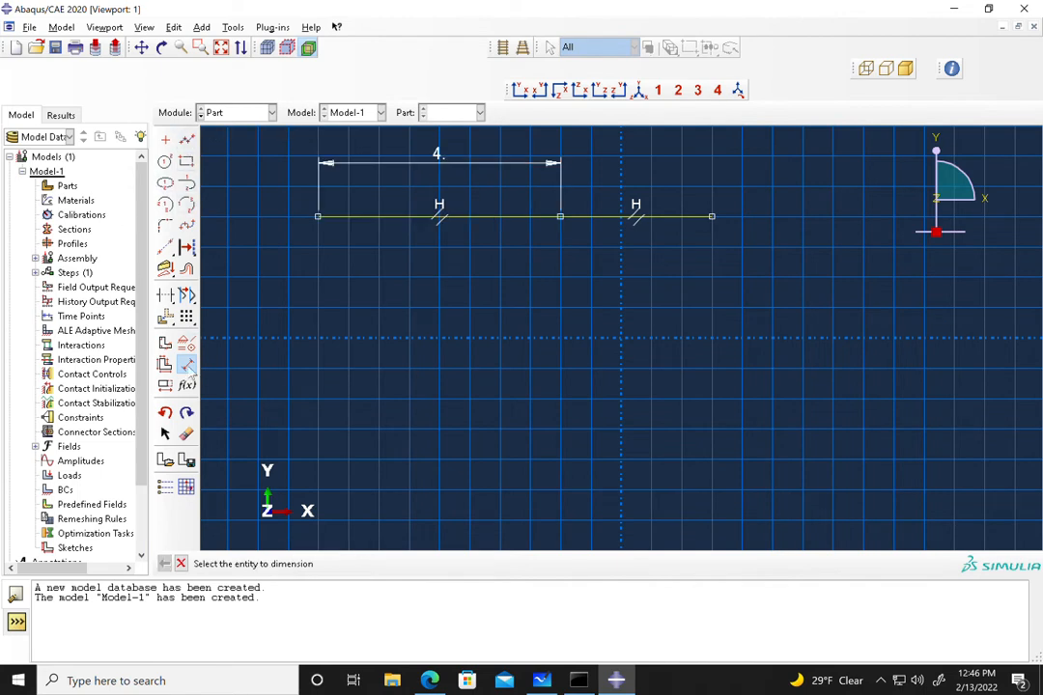
Dimension the right horizontal line of the top chord and set its length to 4.
{"action": "left_click", "coordinate": [188, 365]}
{"action": "left_click", "coordinate": [188, 365]}
{"action": "left_click", "coordinate": [670, 205]}
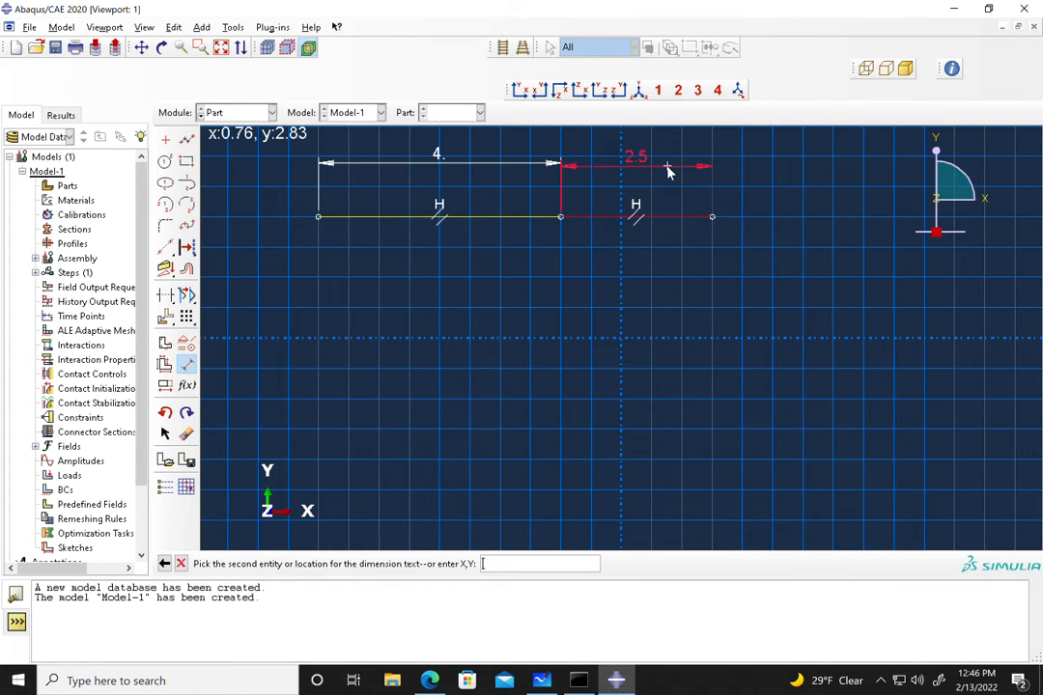
{"action": "left_click", "coordinate": [668, 171]}
{"action": "type", "text": "4"}
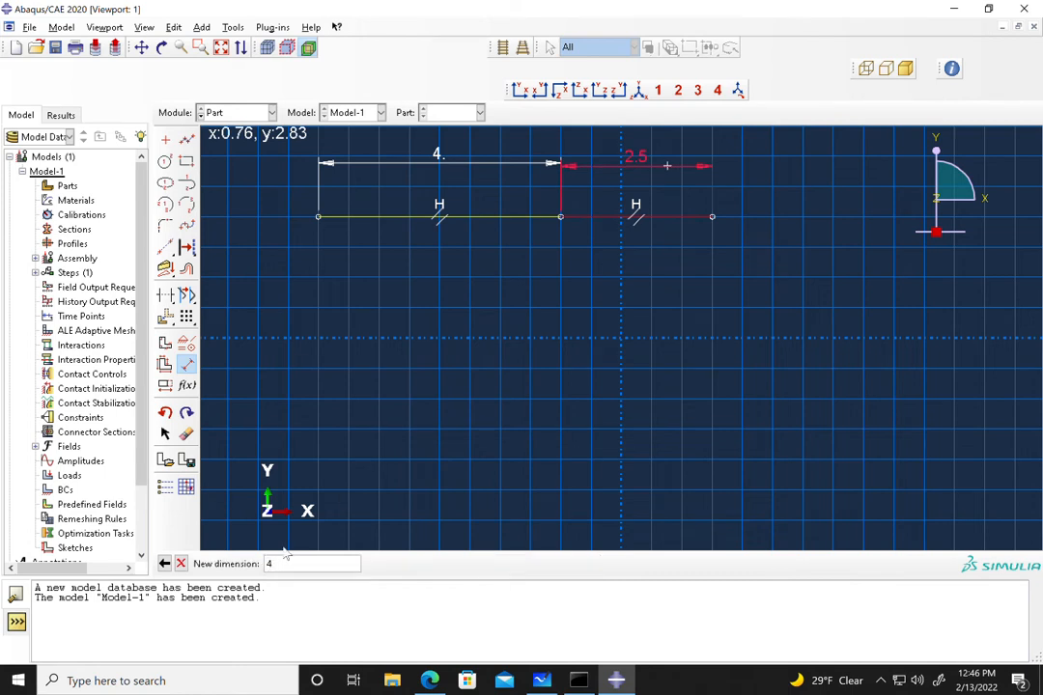
{"action": "key", "text": "Return"}
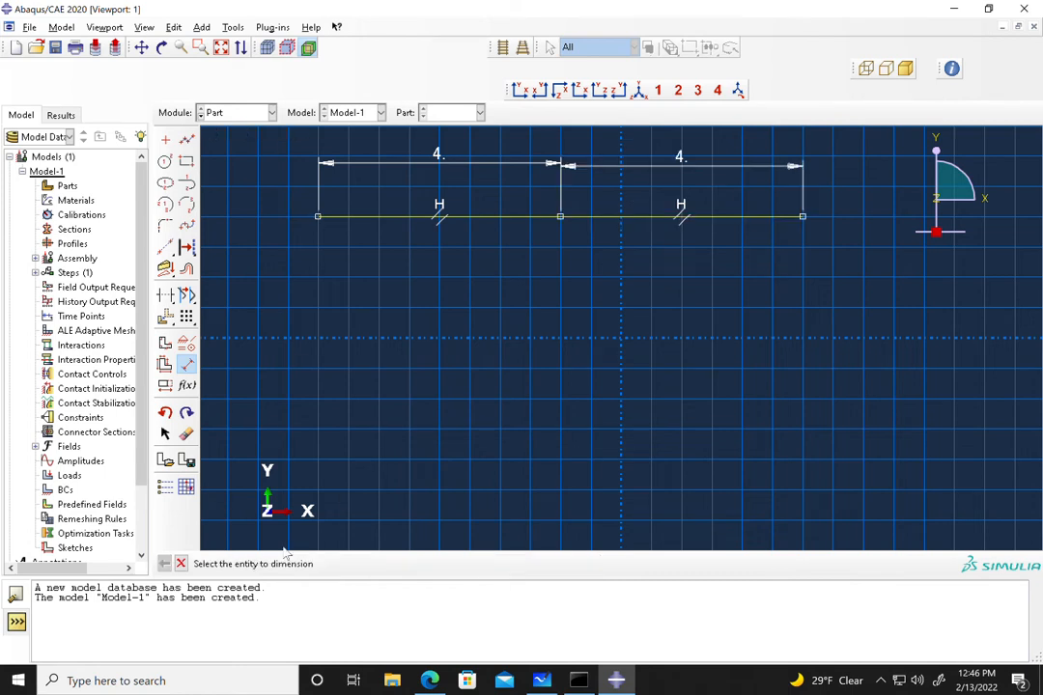
Sketch a vertical line about 3 long downward from the right end of the top chord.
{"action": "left_click", "coordinate": [187, 139]}
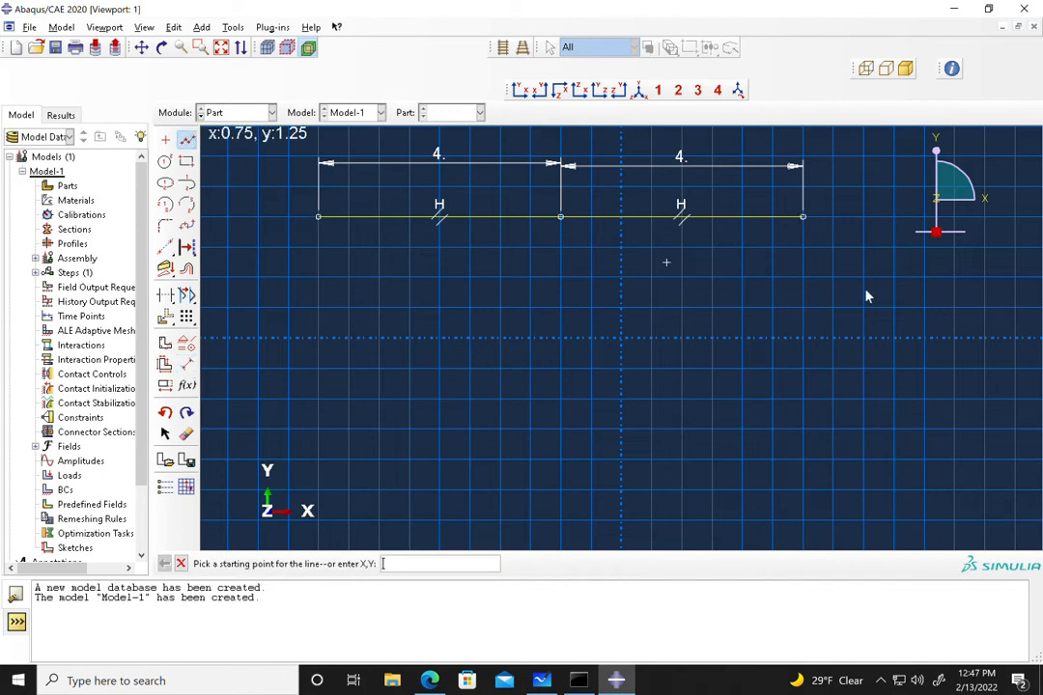
{"action": "left_click", "coordinate": [802, 217]}
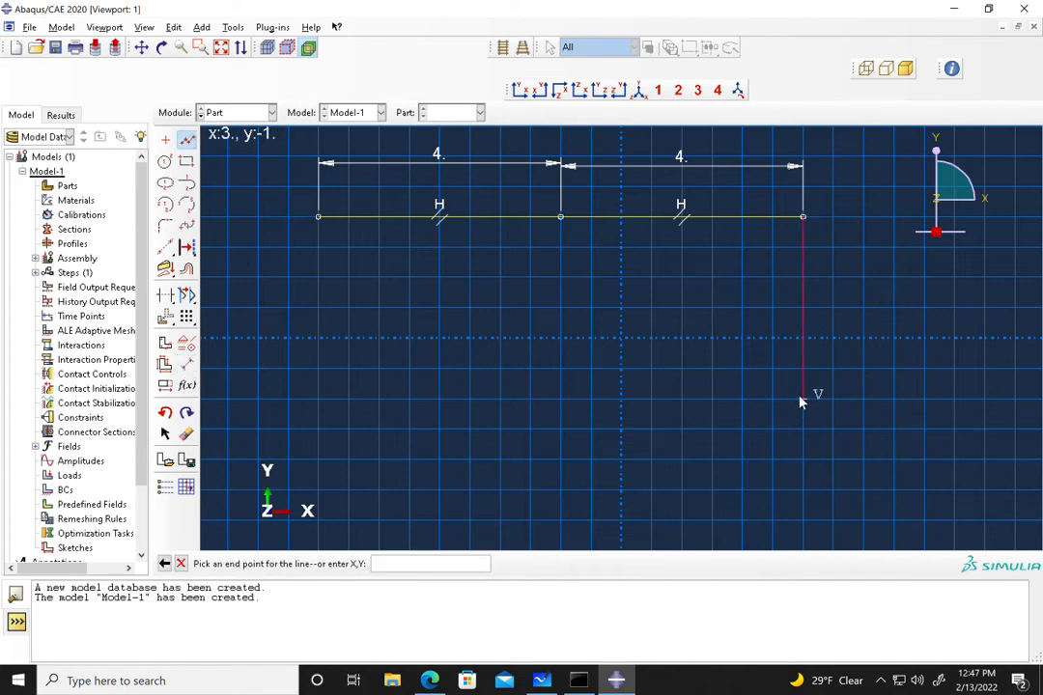
{"action": "left_click", "coordinate": [803, 401]}
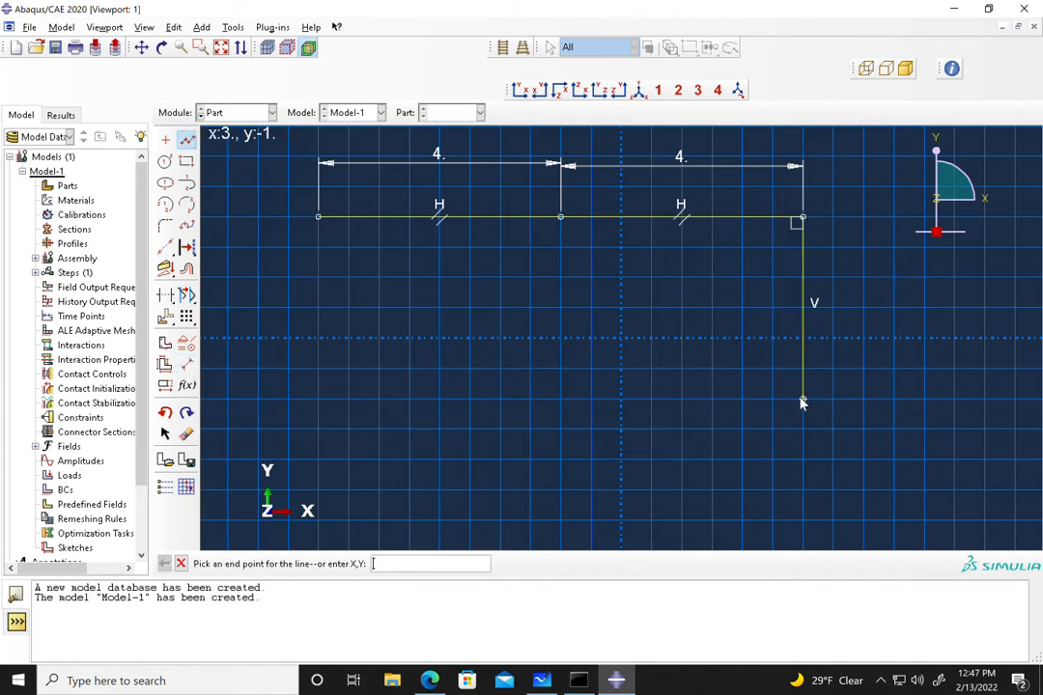
{"action": "middle_click", "coordinate": [800, 398]}
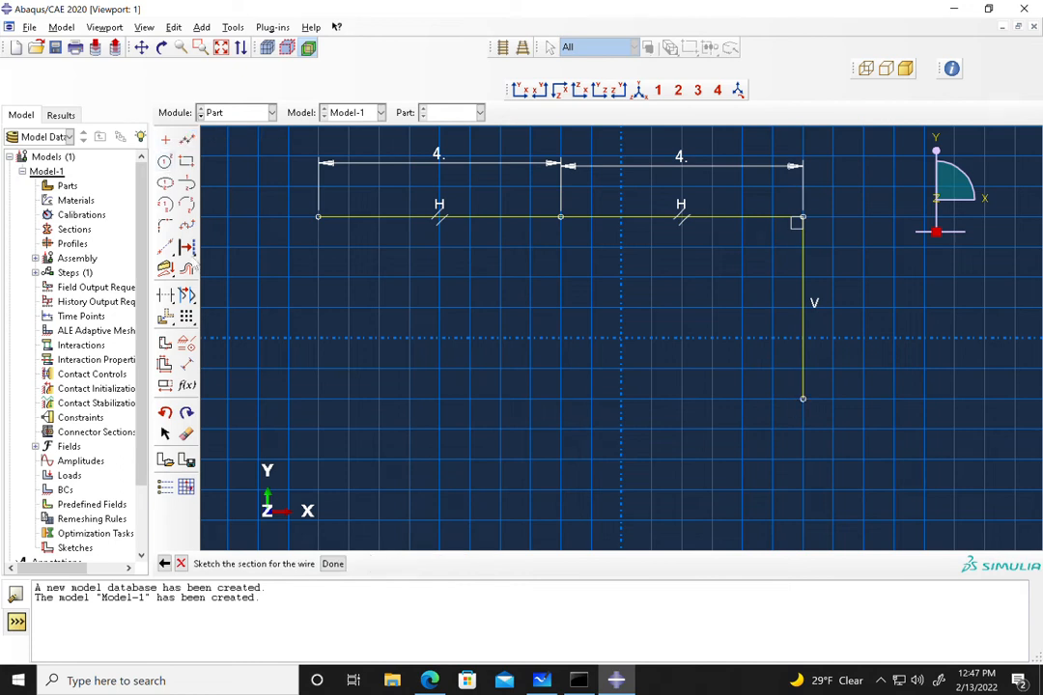
Dimension the vertical line and set its length to 4.
{"action": "left_click", "coordinate": [186, 363]}
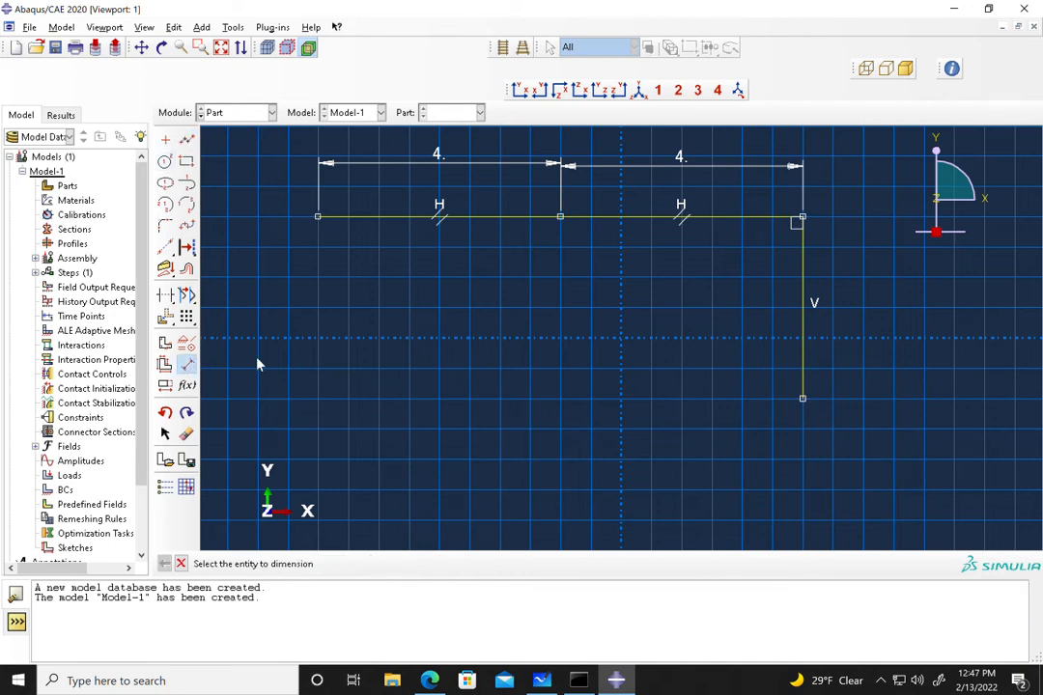
{"action": "left_click", "coordinate": [805, 305]}
{"action": "left_click", "coordinate": [871, 309]}
{"action": "type", "text": "5"}
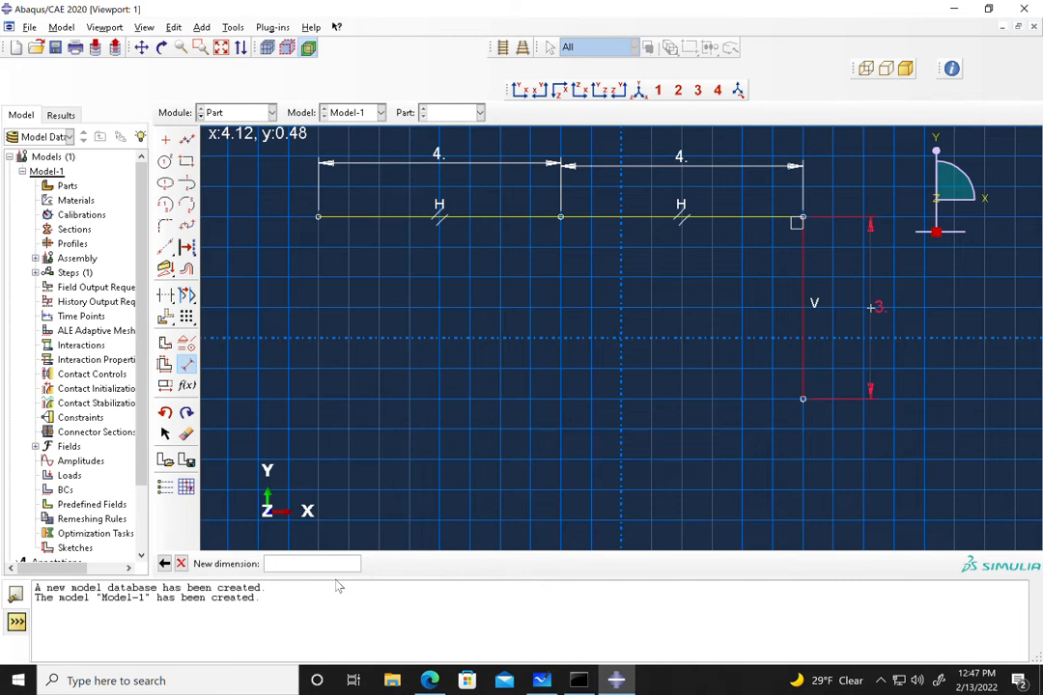
{"action": "key", "text": "Return"}
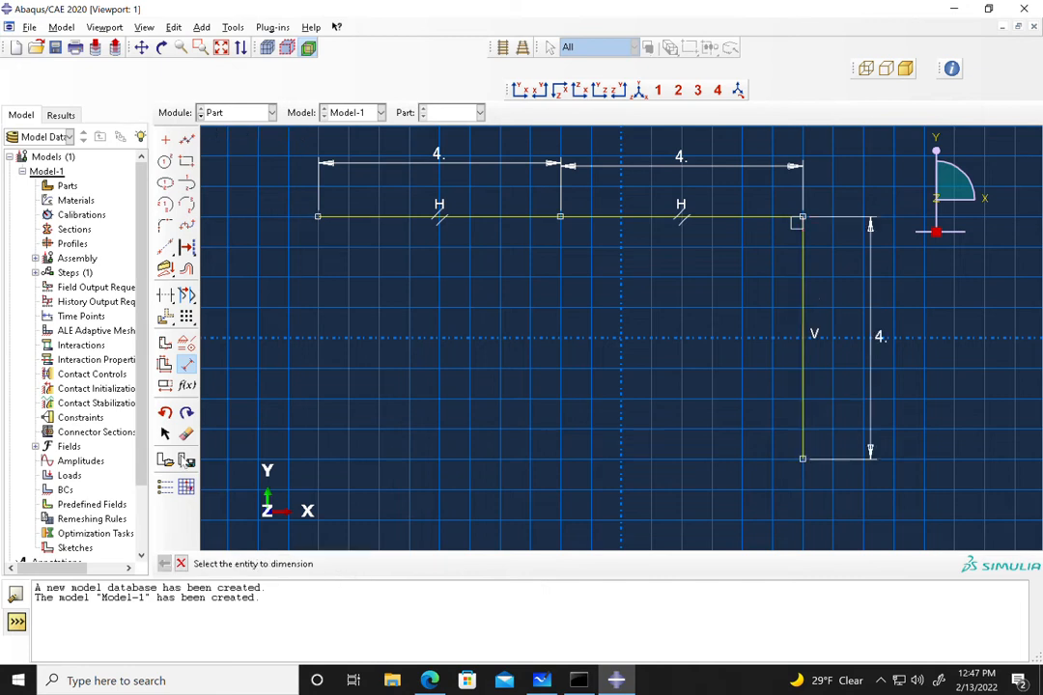
Sketch a bottom line from the vertical's lower end to (-1, -2), continuing diagonally to the top chord's left end.
{"action": "left_click", "coordinate": [188, 139]}
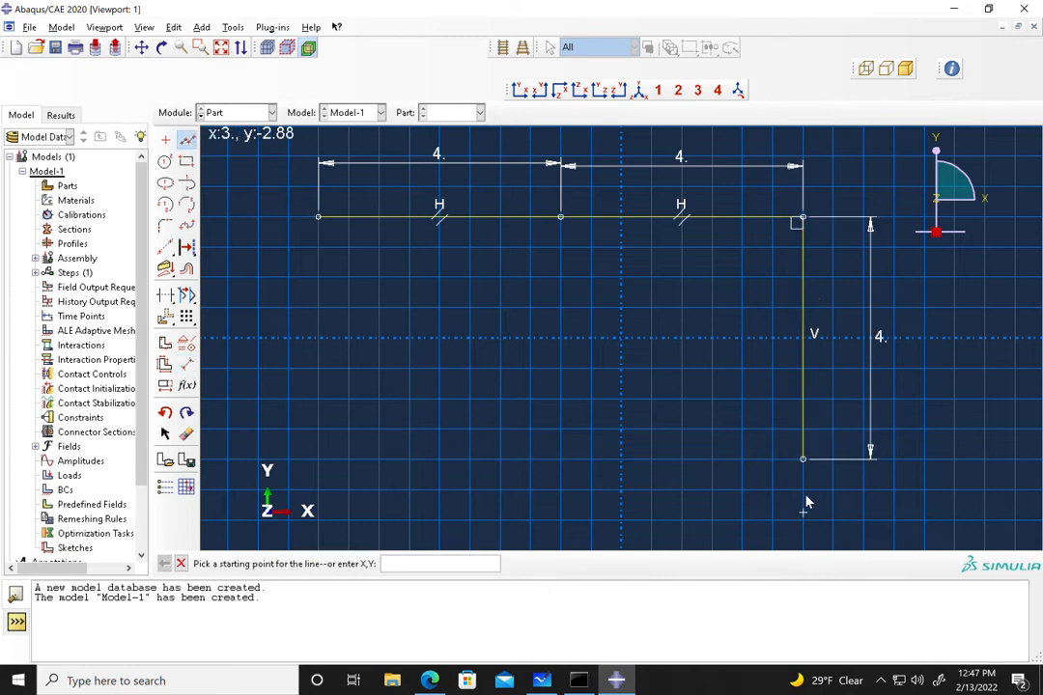
{"action": "left_click", "coordinate": [803, 459]}
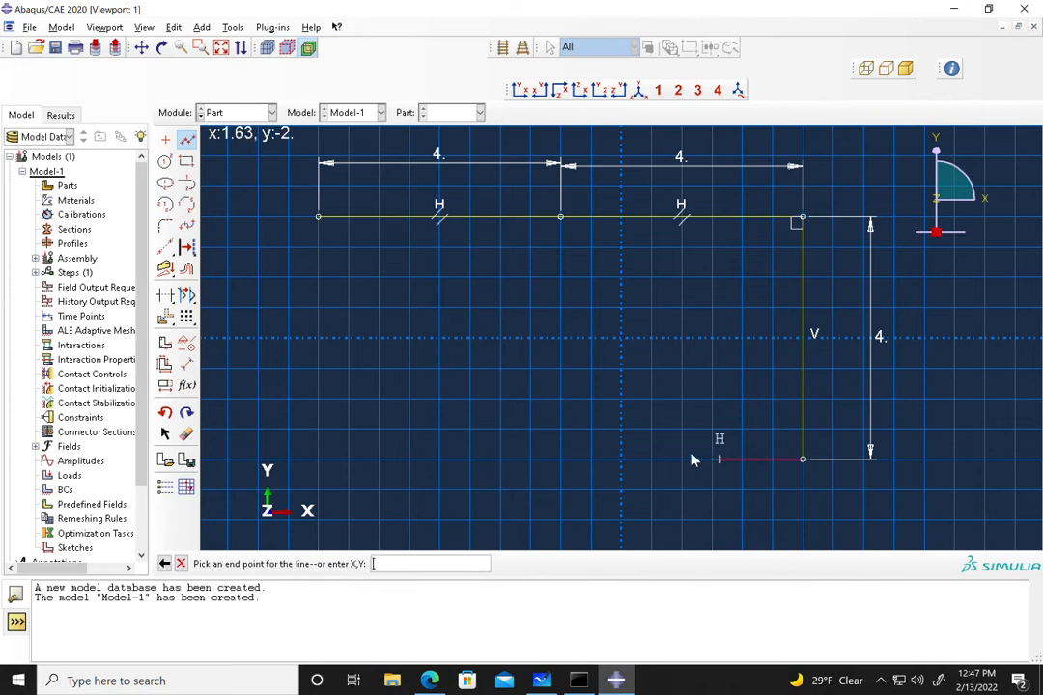
{"action": "left_click", "coordinate": [561, 460]}
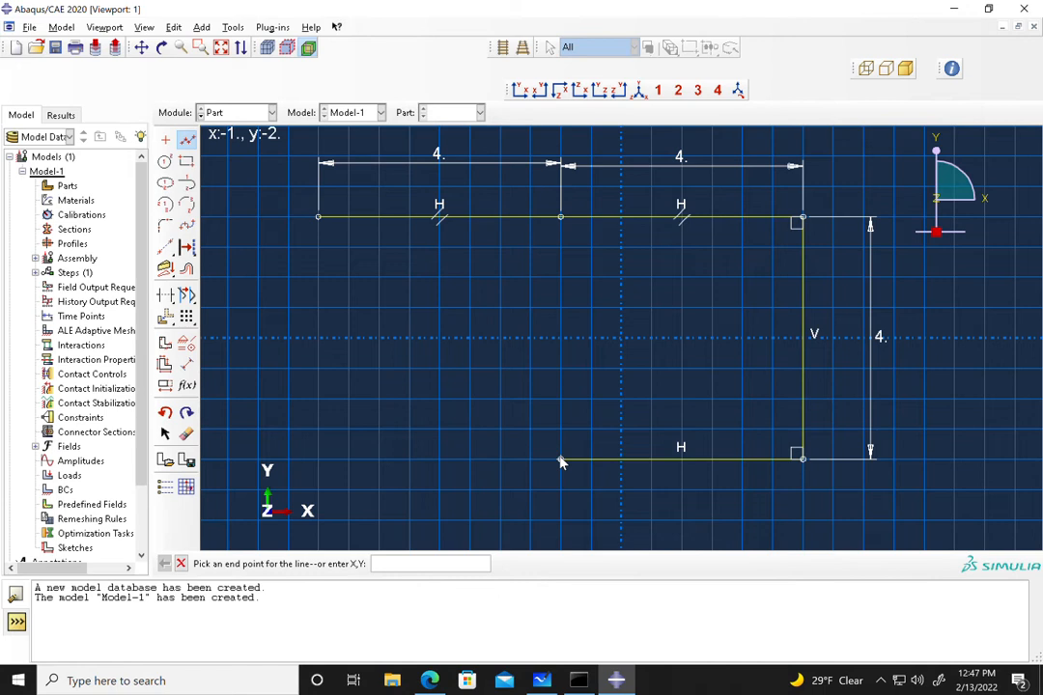
{"action": "left_click", "coordinate": [319, 218]}
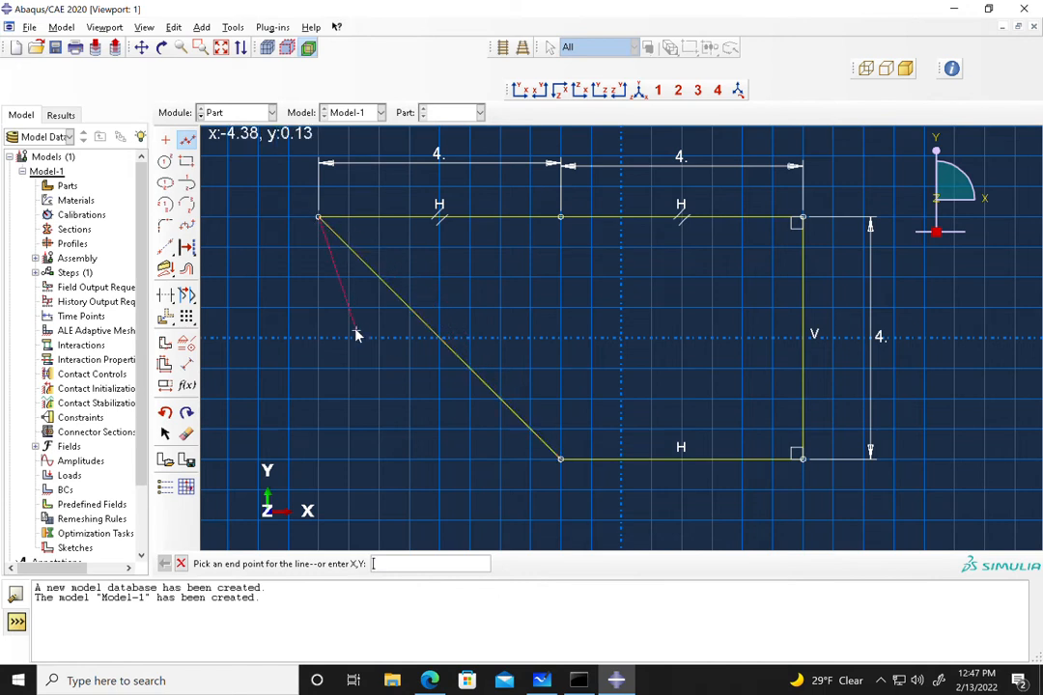
{"action": "key", "text": "Escape"}
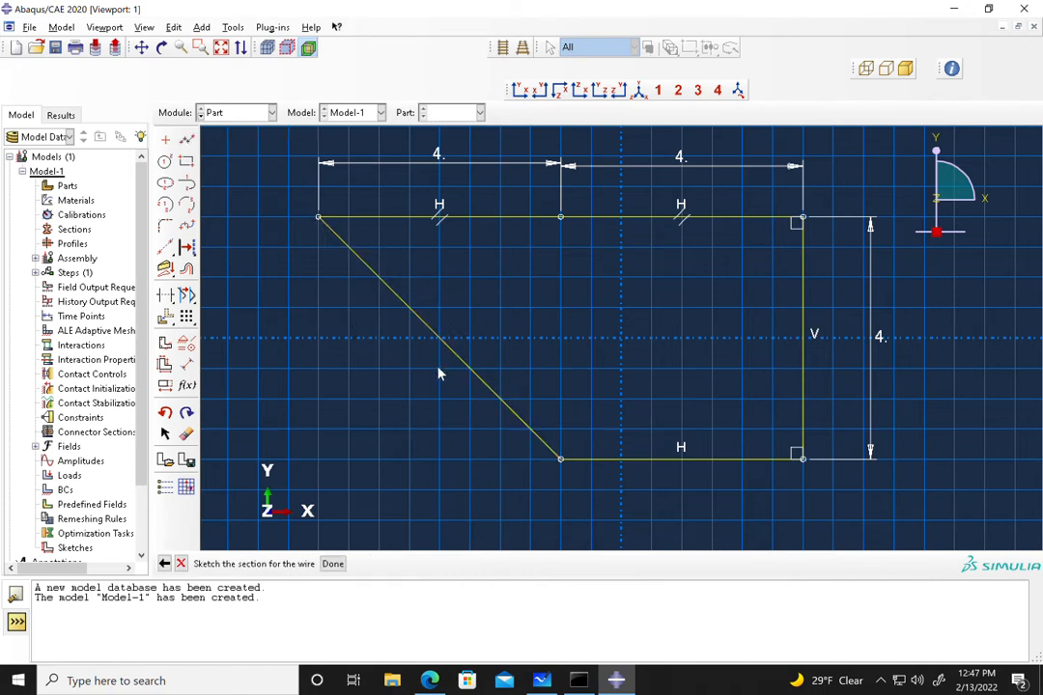
Sketch a horizontal line about 3.5 long extending right from the vertical line's lower end.
{"action": "left_click", "coordinate": [187, 139]}
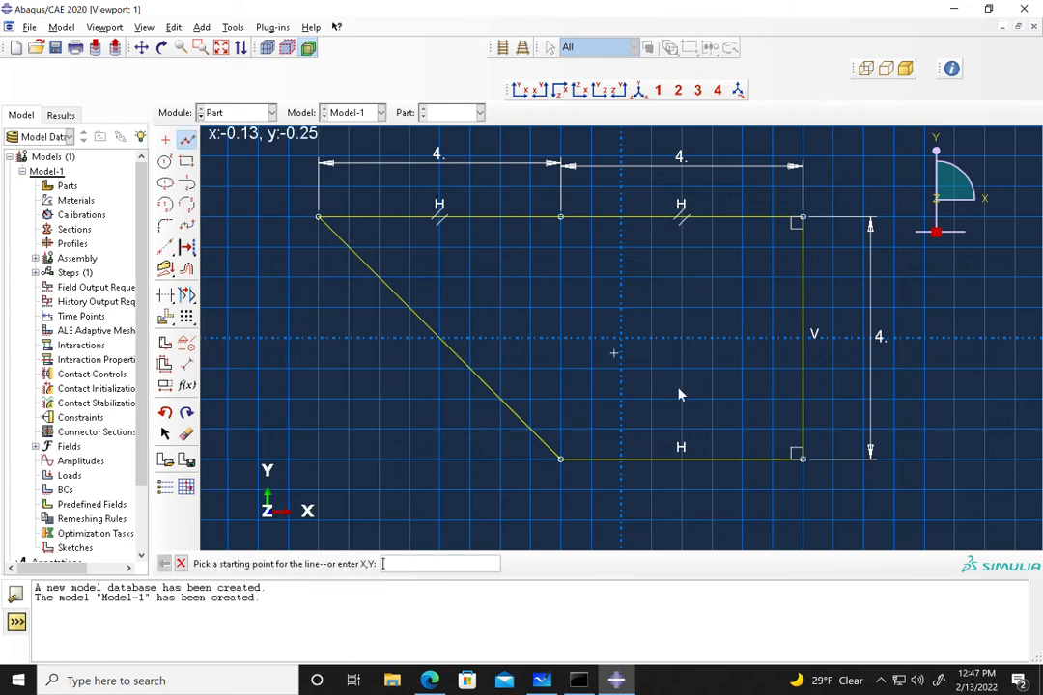
{"action": "left_click", "coordinate": [800, 459]}
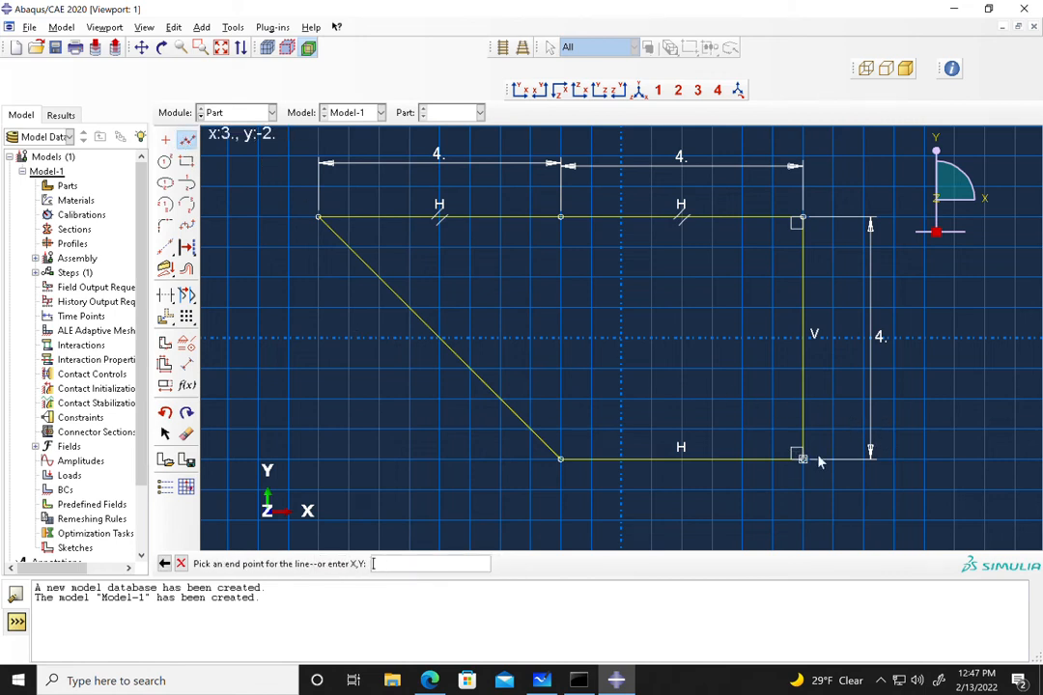
{"action": "left_click", "coordinate": [1019, 461]}
{"action": "scroll", "coordinate": [745, 500], "scroll_direction": "down", "scroll_amount": 1}
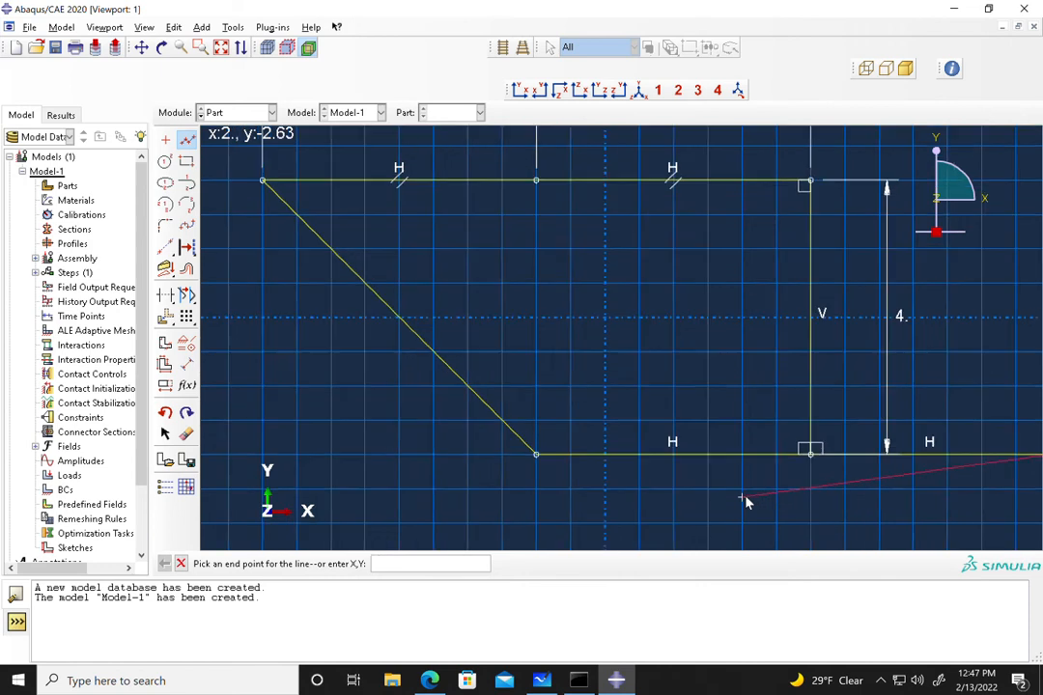
{"action": "scroll", "coordinate": [745, 500], "scroll_direction": "up", "scroll_amount": 1}
{"action": "middle_click", "coordinate": [745, 500]}
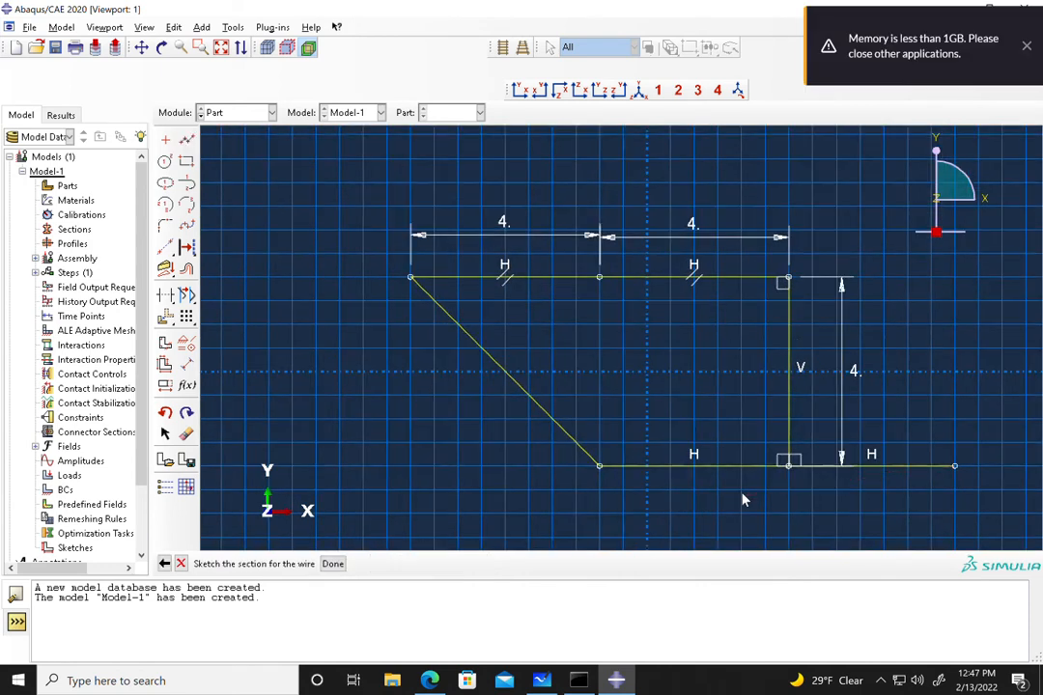
Dimension the rightmost bottom chord line and set its length to 4.
{"action": "left_click", "coordinate": [186, 363]}
{"action": "left_click", "coordinate": [925, 468]}
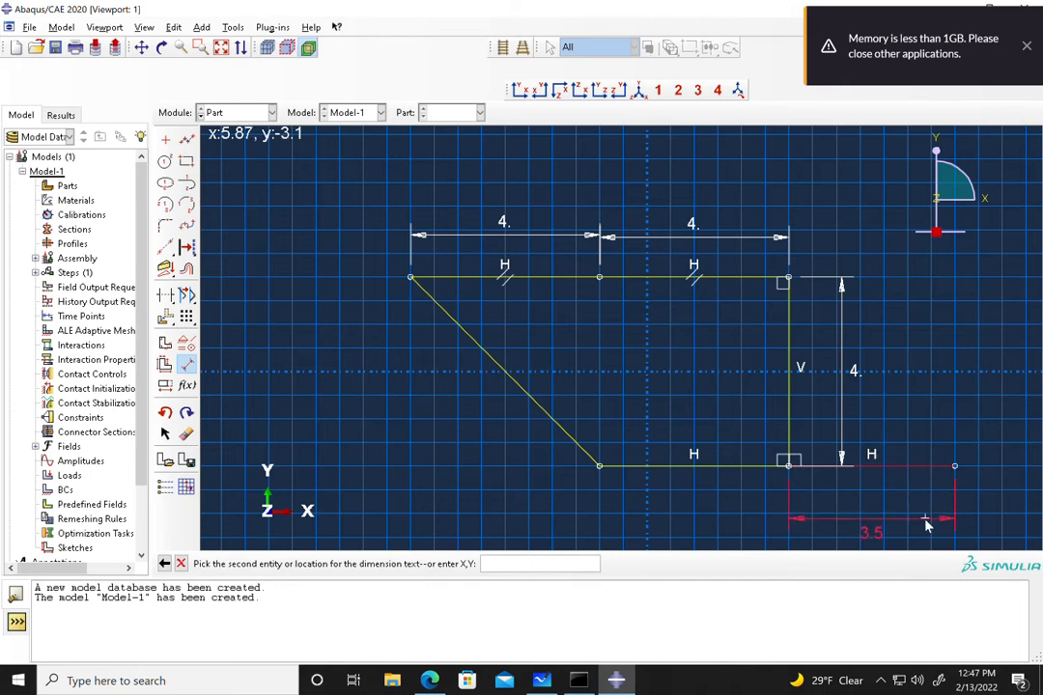
{"action": "left_click", "coordinate": [925, 524]}
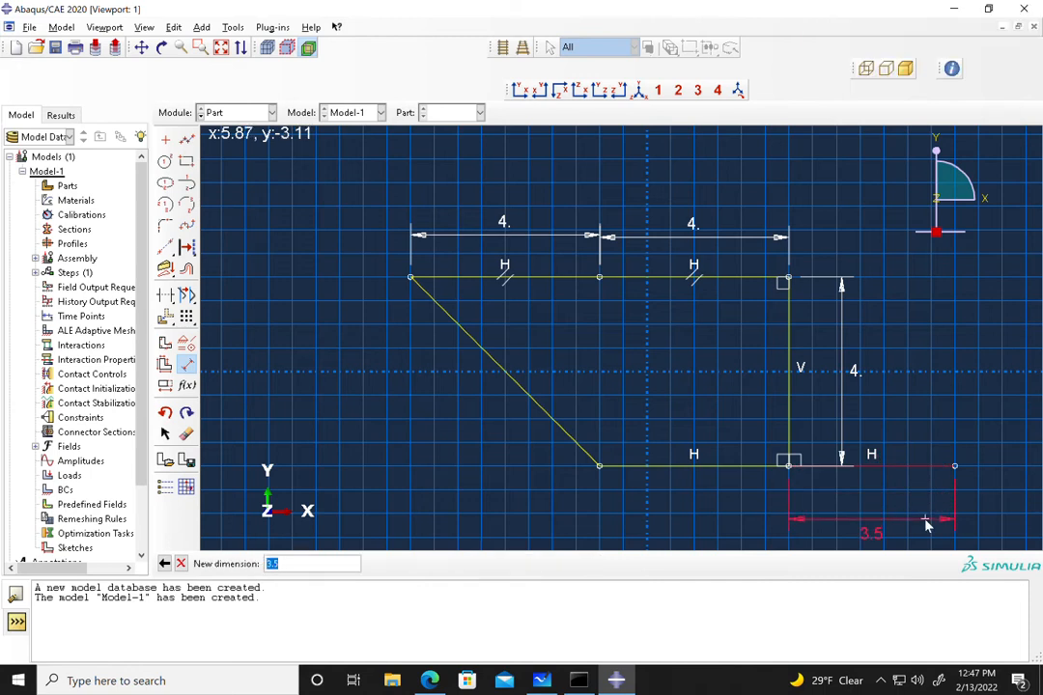
{"action": "type", "text": "4"}
{"action": "key", "text": "Return"}
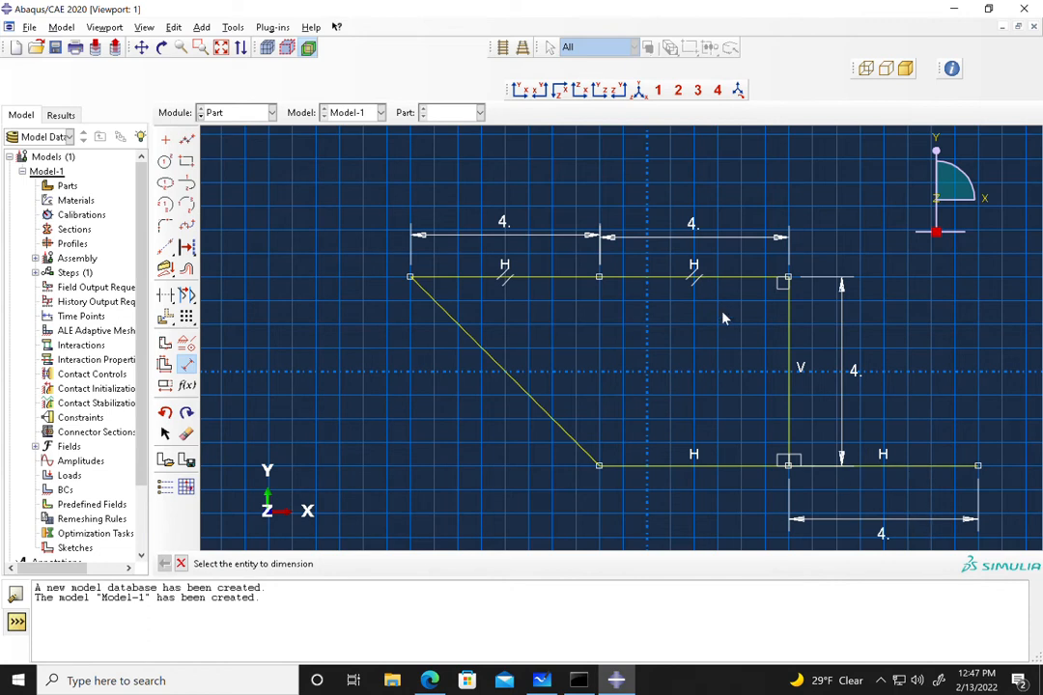
Sketch a diagonal line from the bottom chord's right end to the top chord's right end.
{"action": "left_click", "coordinate": [187, 140]}
{"action": "left_click", "coordinate": [978, 466]}
{"action": "left_click", "coordinate": [789, 279]}
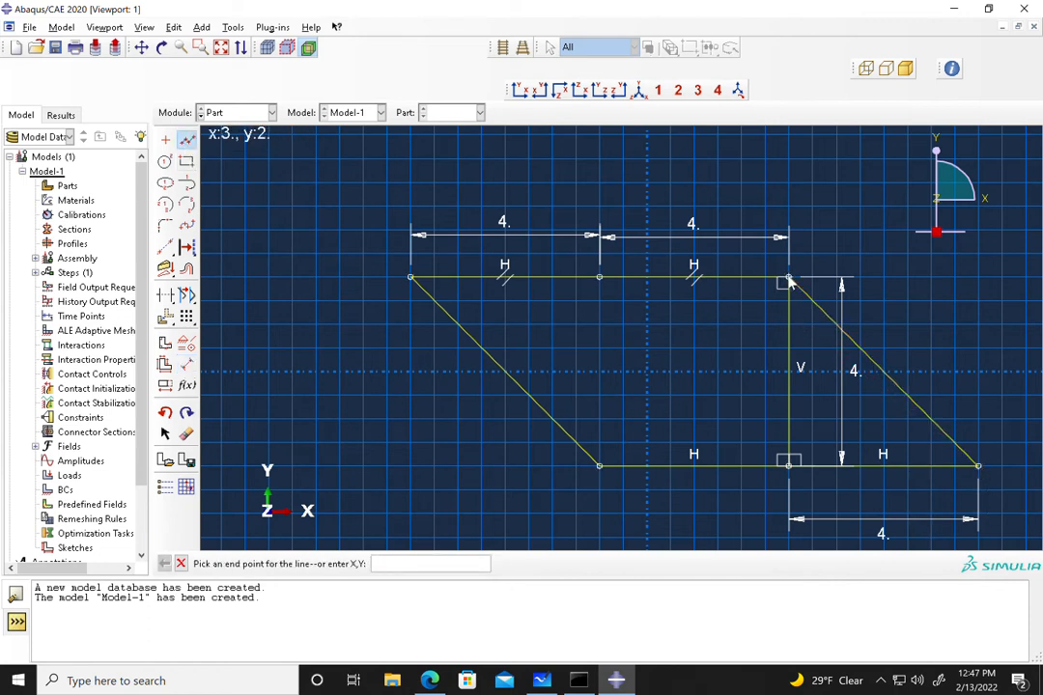
{"action": "middle_click", "coordinate": [788, 279]}
Sketch a vertical line from the bottom chord's left end up to the top chord's middle joint.
{"action": "left_click", "coordinate": [188, 140]}
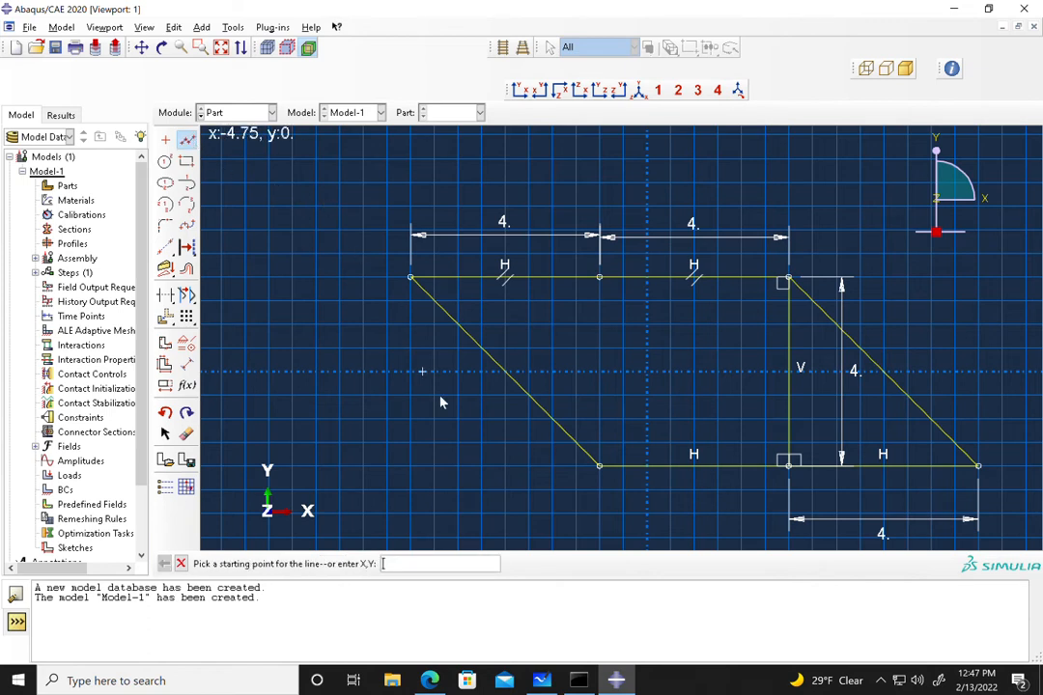
{"action": "left_click", "coordinate": [598, 468]}
{"action": "left_click", "coordinate": [598, 279]}
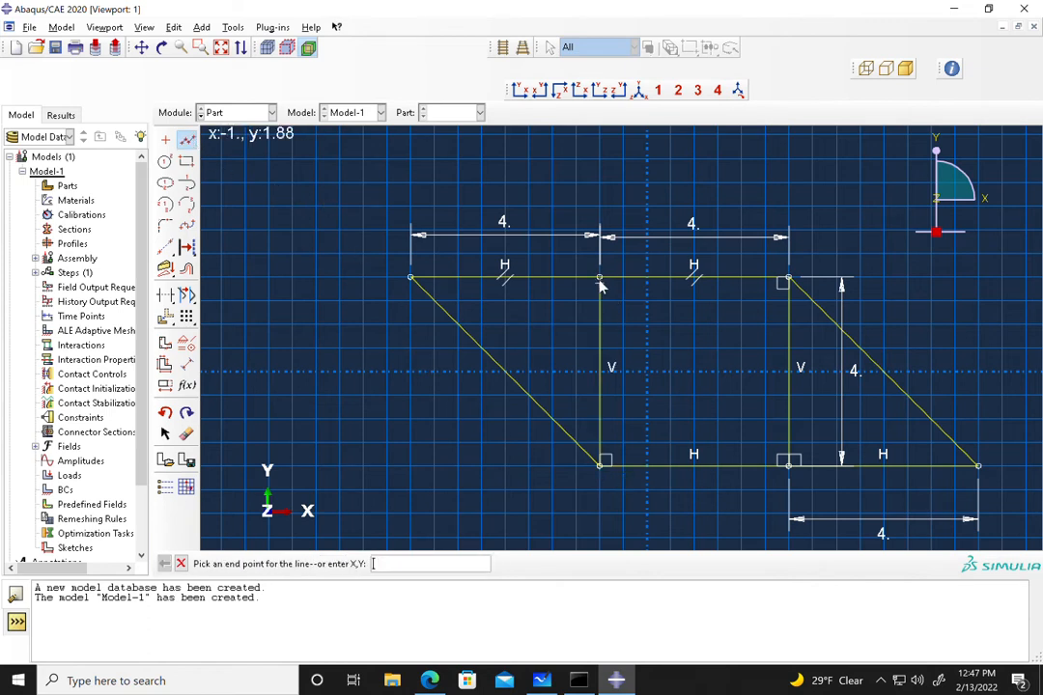
{"action": "middle_click", "coordinate": [627, 288]}
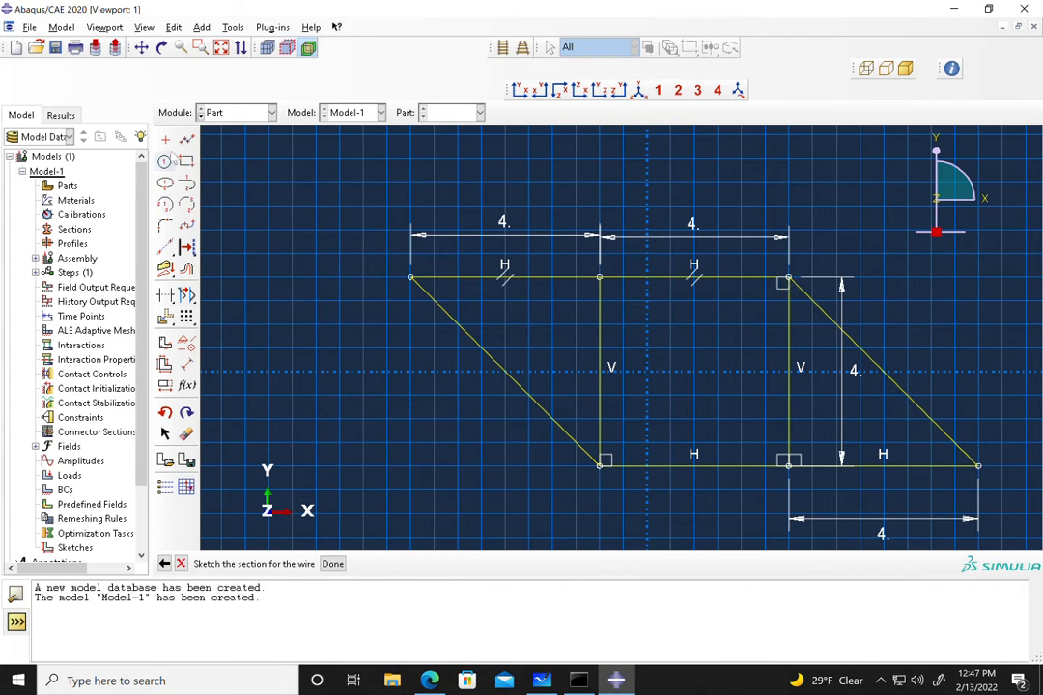
Sketch a diagonal from the top chord's right end to the bottom chord's left end, and finish the wire sketch.
{"action": "left_click", "coordinate": [186, 139]}
{"action": "left_click", "coordinate": [789, 280]}
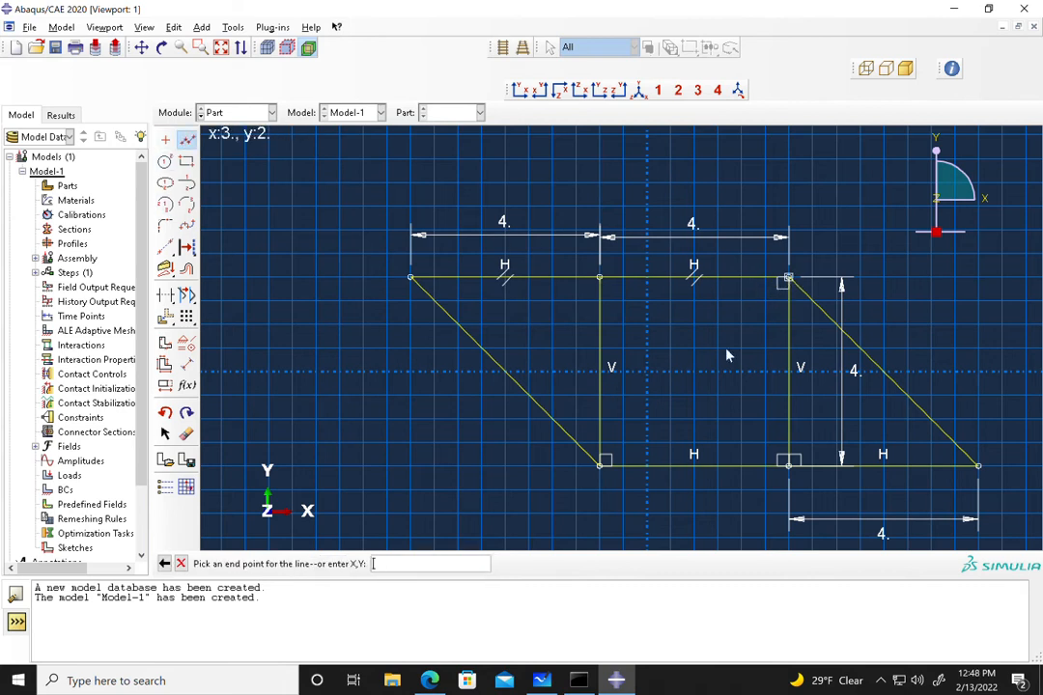
{"action": "left_click", "coordinate": [600, 466]}
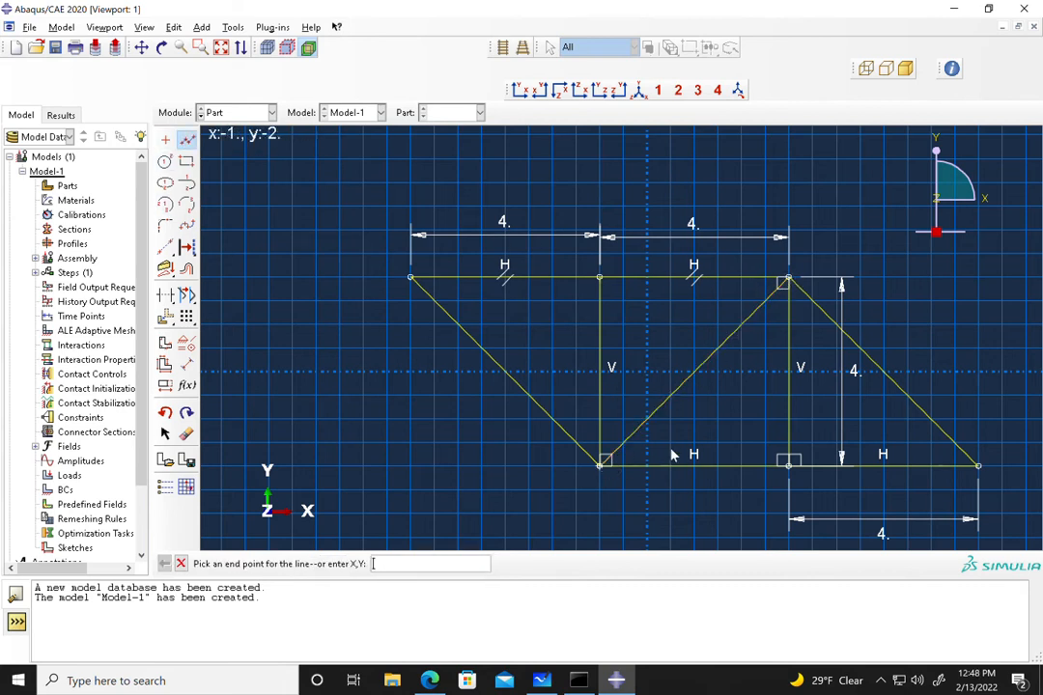
{"action": "middle_click", "coordinate": [745, 421]}
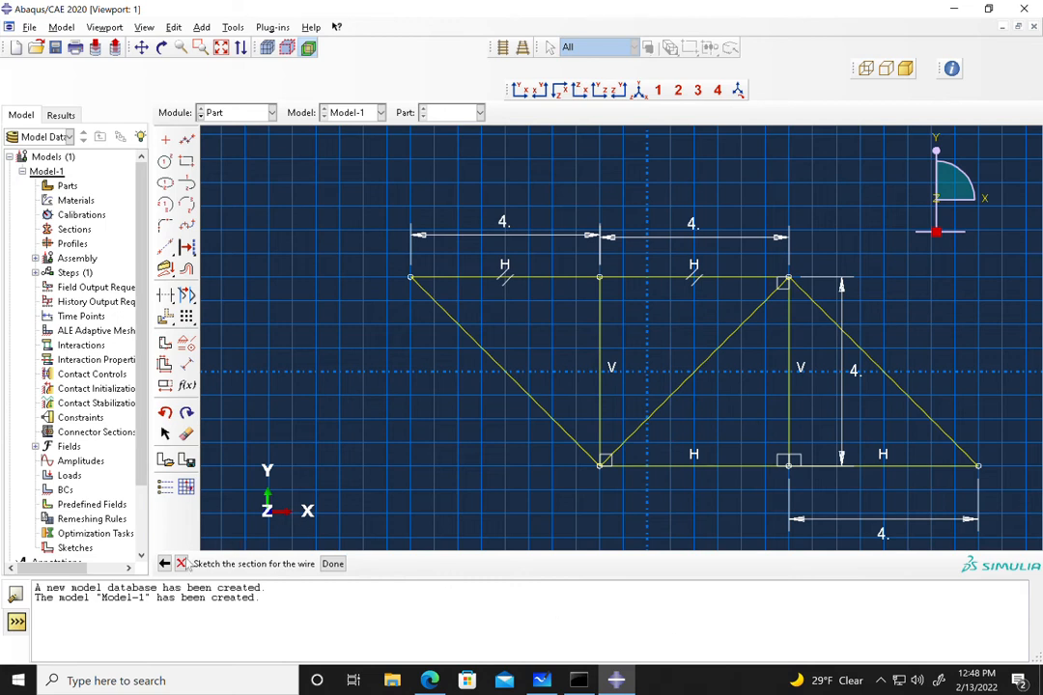
{"action": "left_click", "coordinate": [333, 564]}
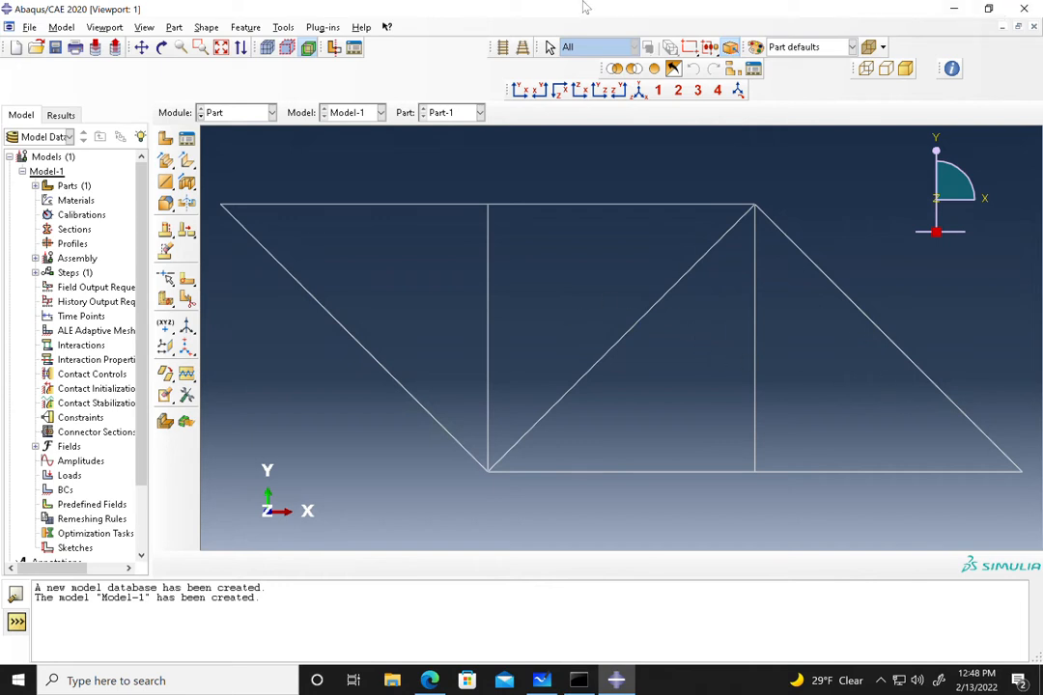
Compare the finished wire with the hand-drawn truss in Microsoft Whiteboard, then return to Abaqus/CAE.
{"action": "left_click", "coordinate": [638, 8]}
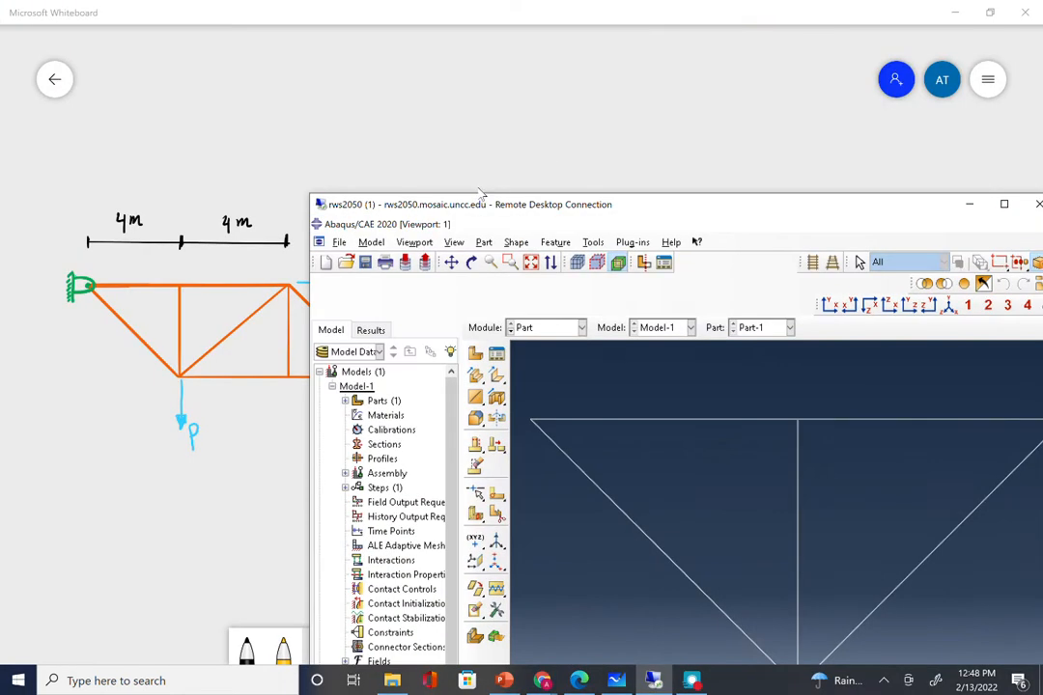
{"action": "mouse_move", "coordinate": [475, 206]}
{"action": "left_mouse_down"}
{"action": "mouse_move", "coordinate": [555, 103]}
{"action": "mouse_move", "coordinate": [504, 49]}
{"action": "mouse_move", "coordinate": [420, 29]}
{"action": "mouse_move", "coordinate": [392, 118]}
{"action": "mouse_move", "coordinate": [641, 126]}
{"action": "mouse_move", "coordinate": [348, 79]}
{"action": "mouse_move", "coordinate": [208, 72]}
{"action": "left_mouse_up"}
{"action": "left_click", "coordinate": [756, 65]}
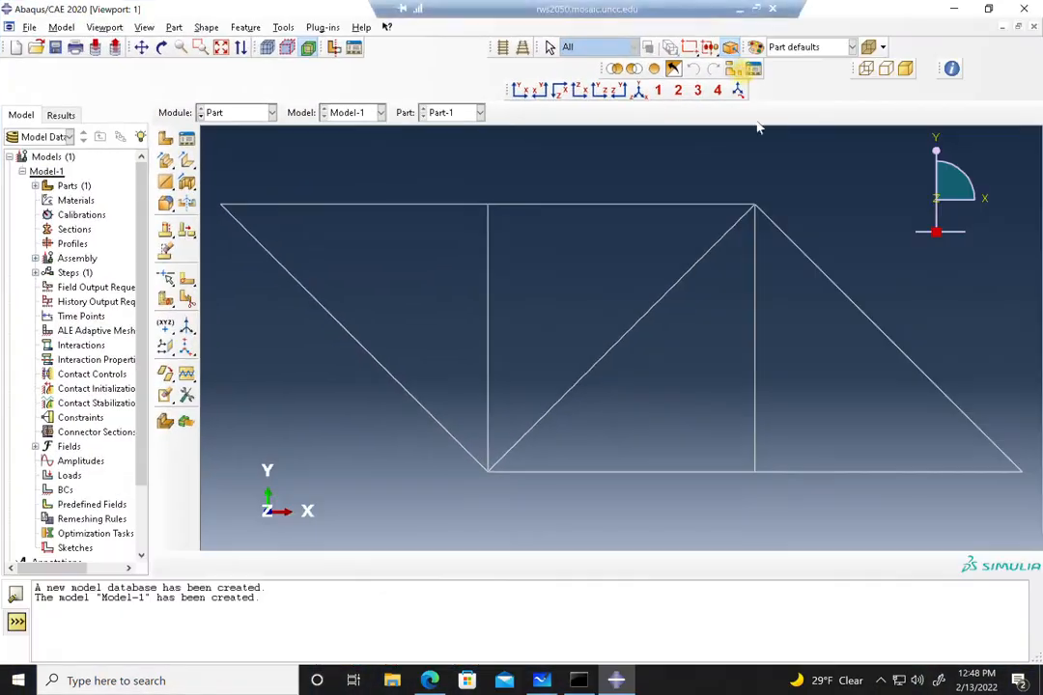
In the Property module, start a material named Steel and give it isotropic elastic behavior.
{"action": "left_click", "coordinate": [220, 112]}
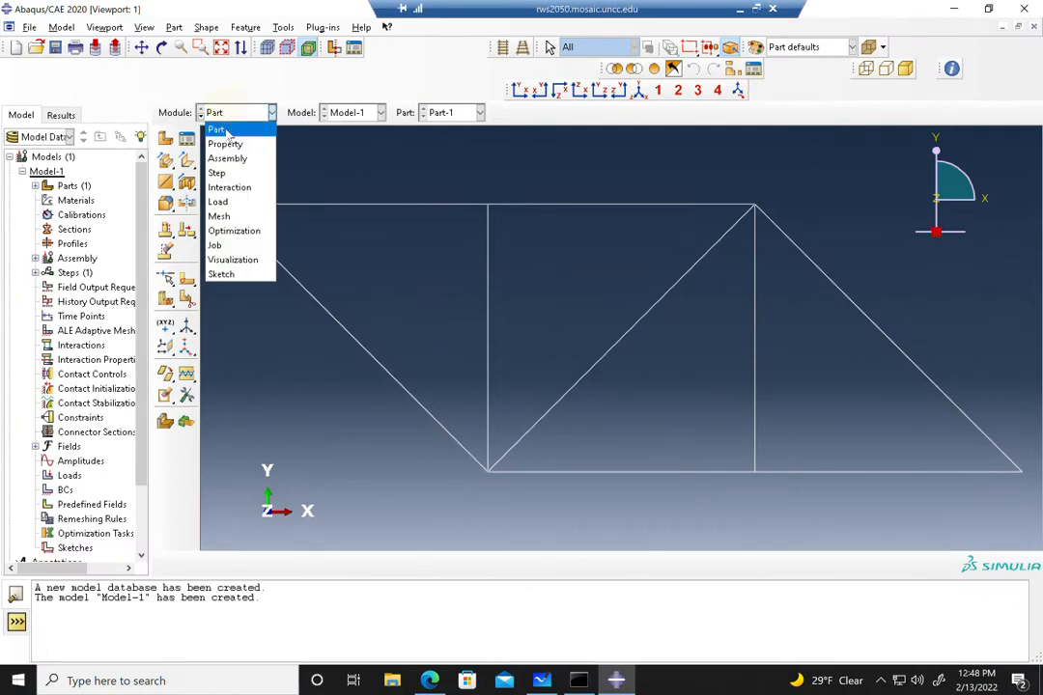
{"action": "left_click", "coordinate": [228, 144]}
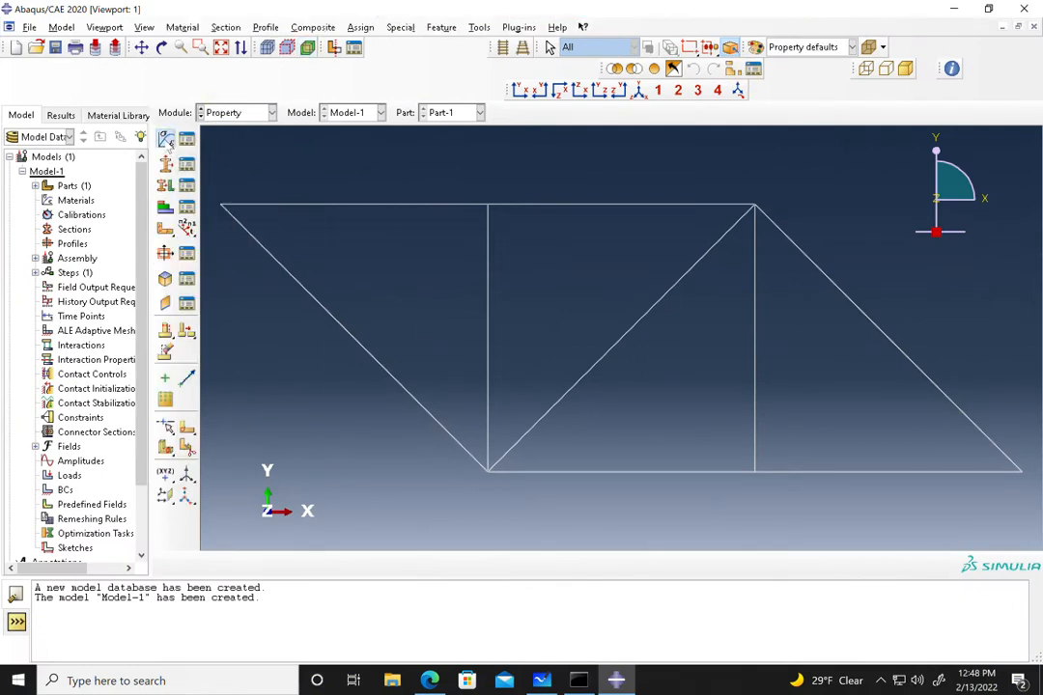
{"action": "left_click", "coordinate": [166, 140]}
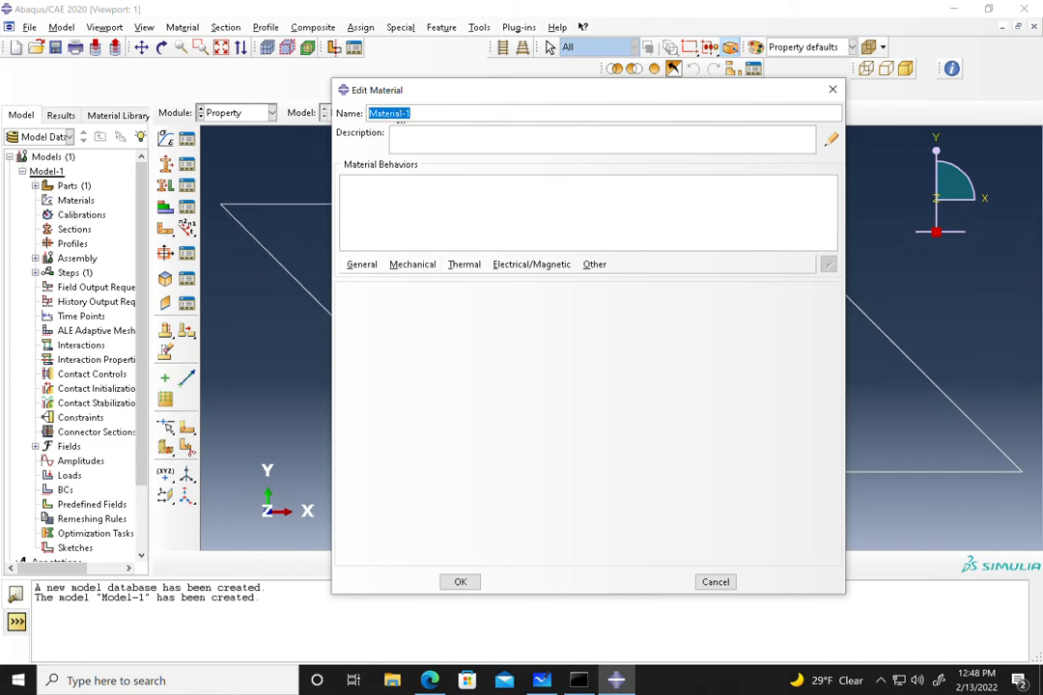
{"action": "type", "text": "Steel"}
{"action": "left_click", "coordinate": [412, 264]}
{"action": "mouse_move", "coordinate": [465, 279]}
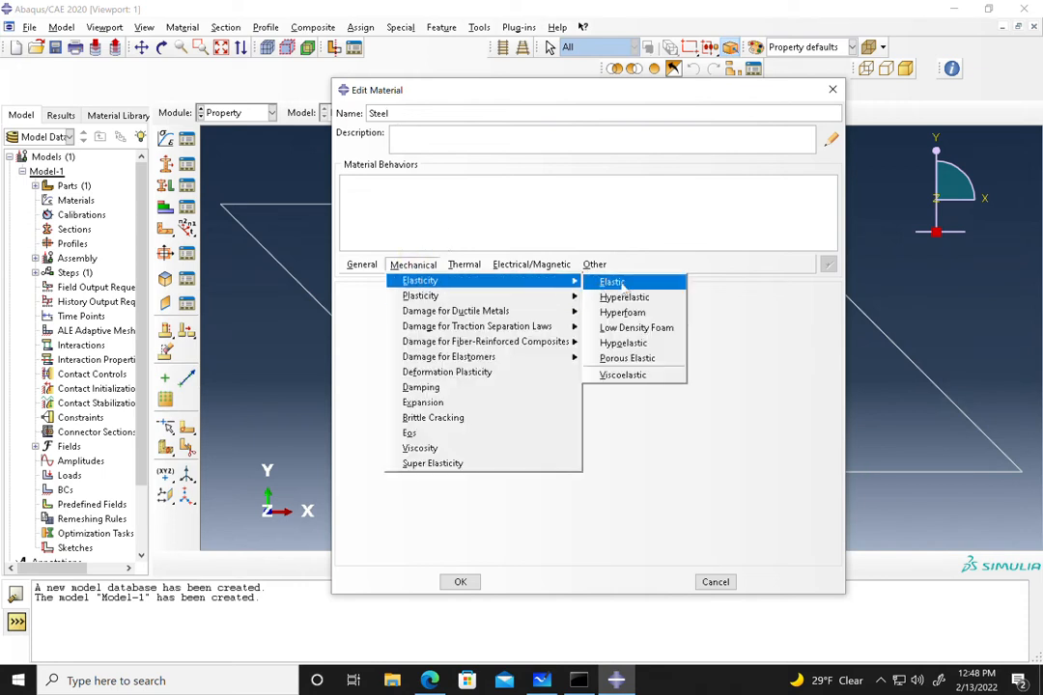
{"action": "left_click", "coordinate": [621, 284]}
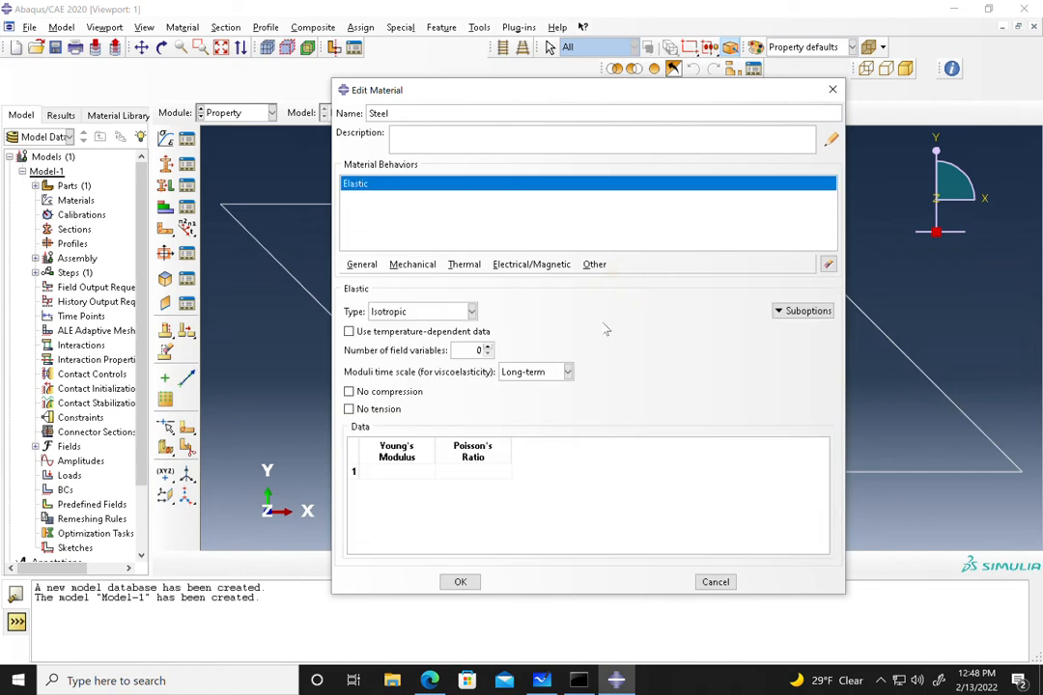
Set Steel's Young's modulus to 200e9 and Poisson's ratio to 0.3, and save the material.
{"action": "double_click", "coordinate": [392, 473]}
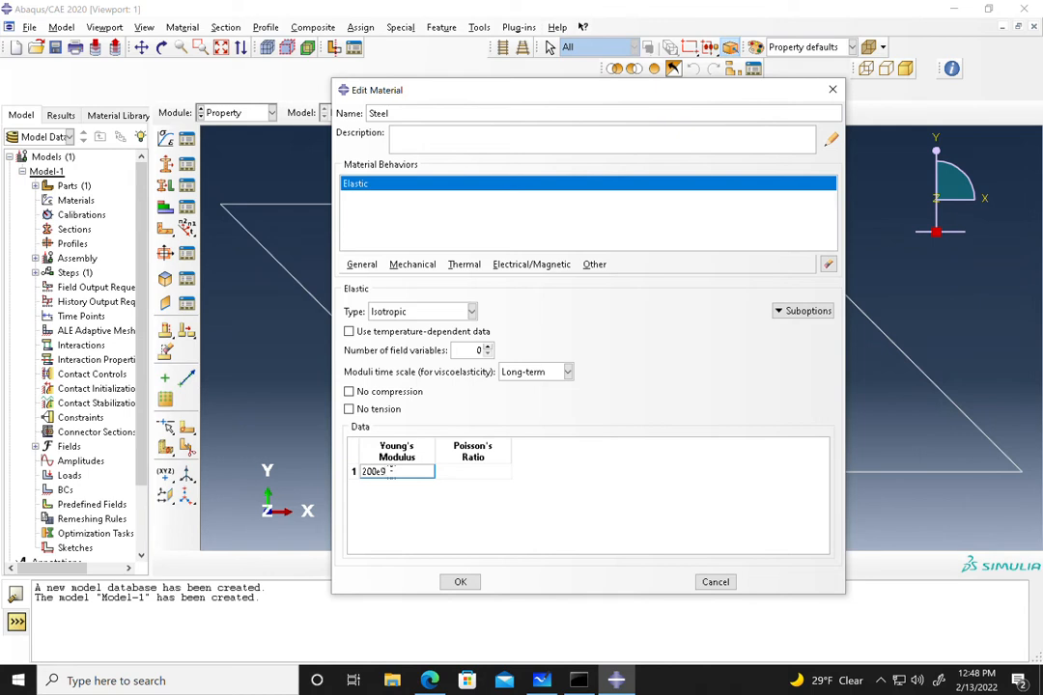
{"action": "key", "text": "Tab"}
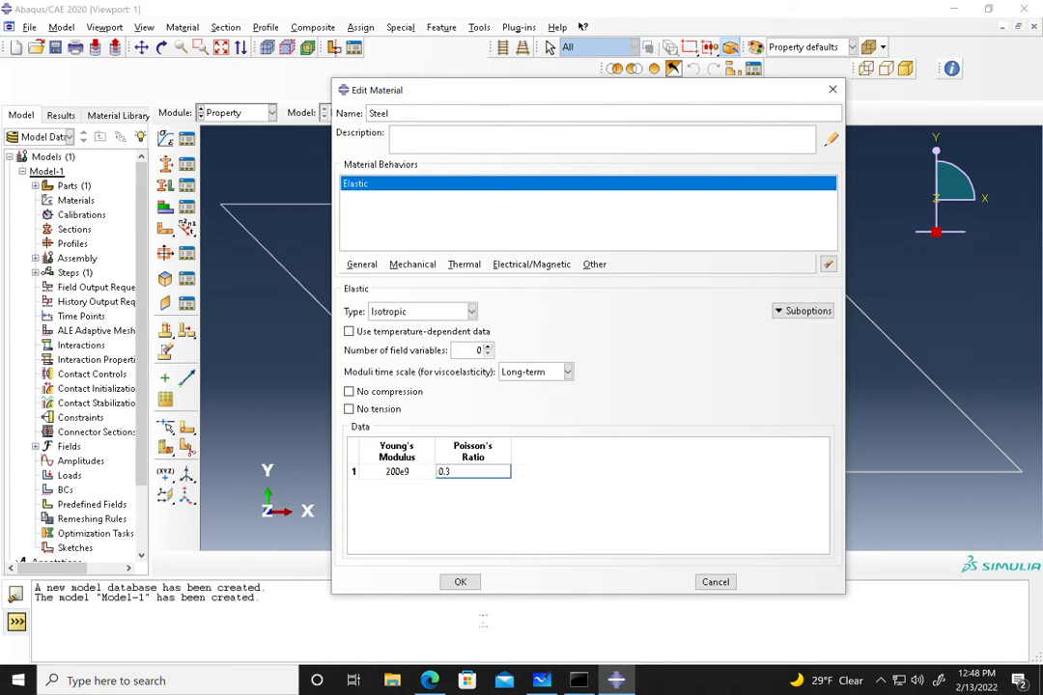
{"action": "left_click", "coordinate": [464, 584]}
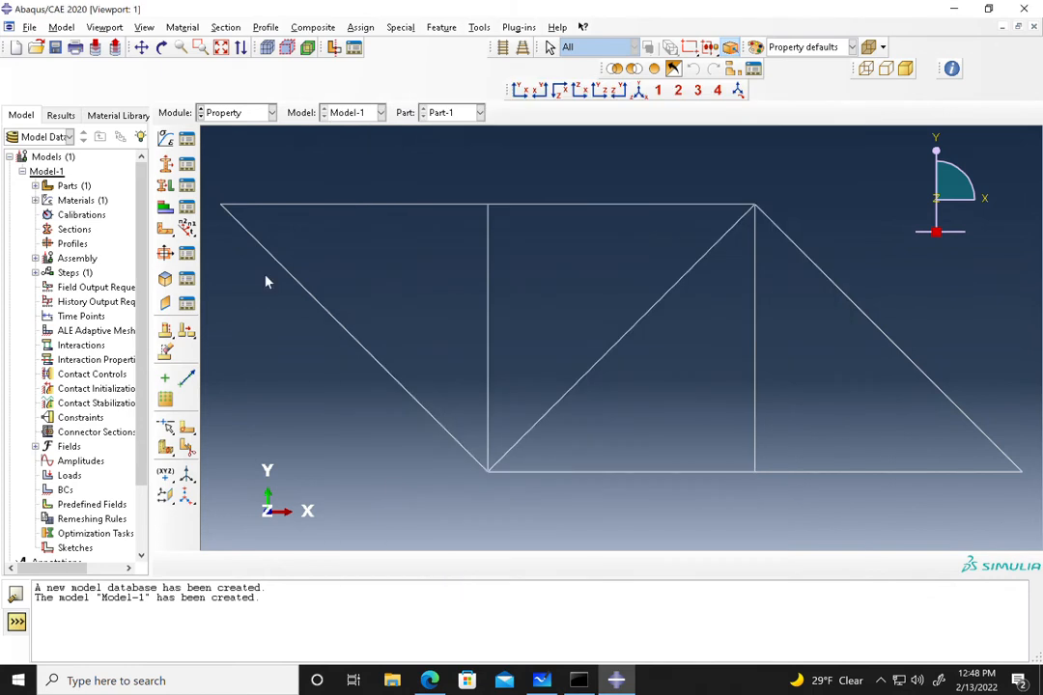
Create a beam-category truss section named Truss Bars using the Steel material, and enter its cross-sectional area.
{"action": "left_click", "coordinate": [165, 163]}
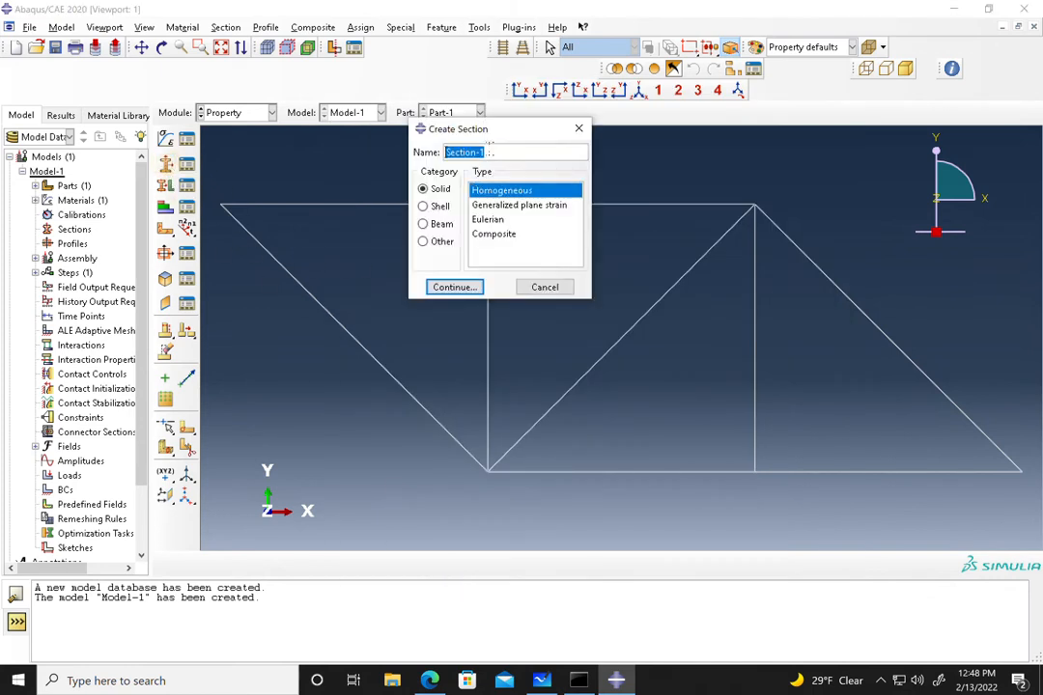
{"action": "type", "text": "Truss Bars"}
{"action": "left_click", "coordinate": [423, 224]}
{"action": "left_click", "coordinate": [483, 205]}
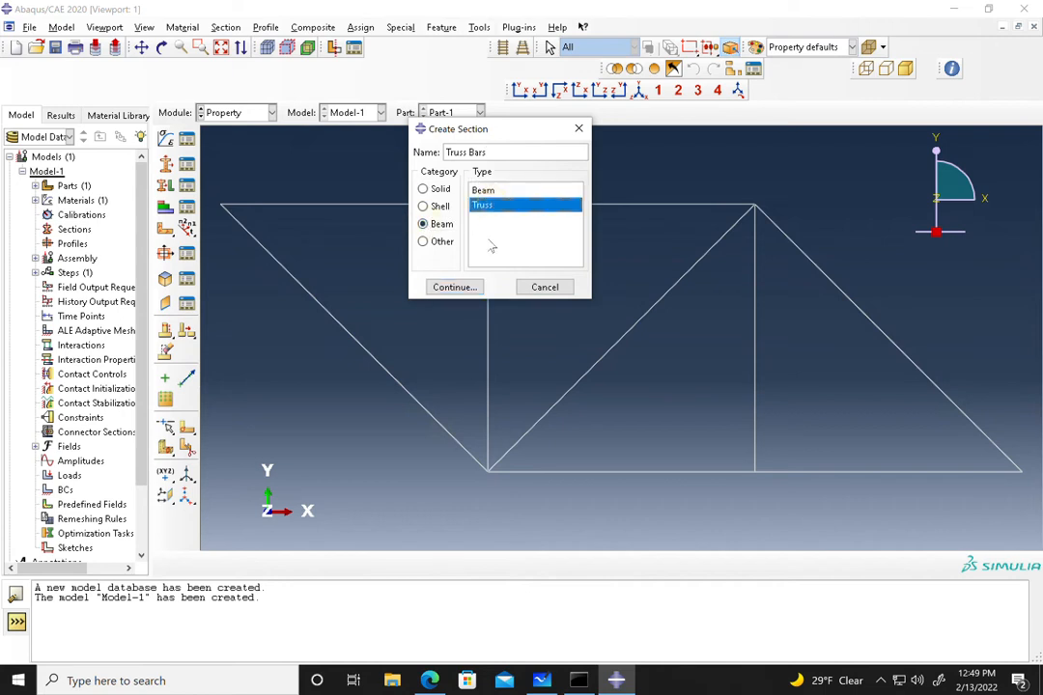
{"action": "left_click", "coordinate": [456, 288]}
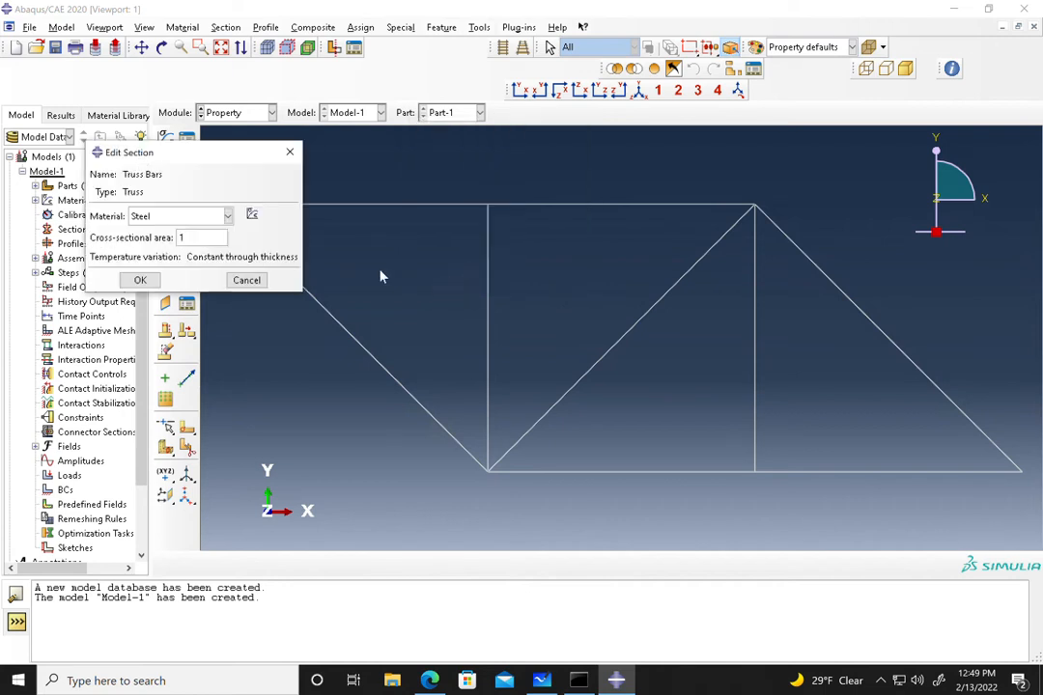
{"action": "double_click", "coordinate": [189, 237]}
{"action": "type", "text": "0.00"}
{"action": "left_click", "coordinate": [153, 281]}
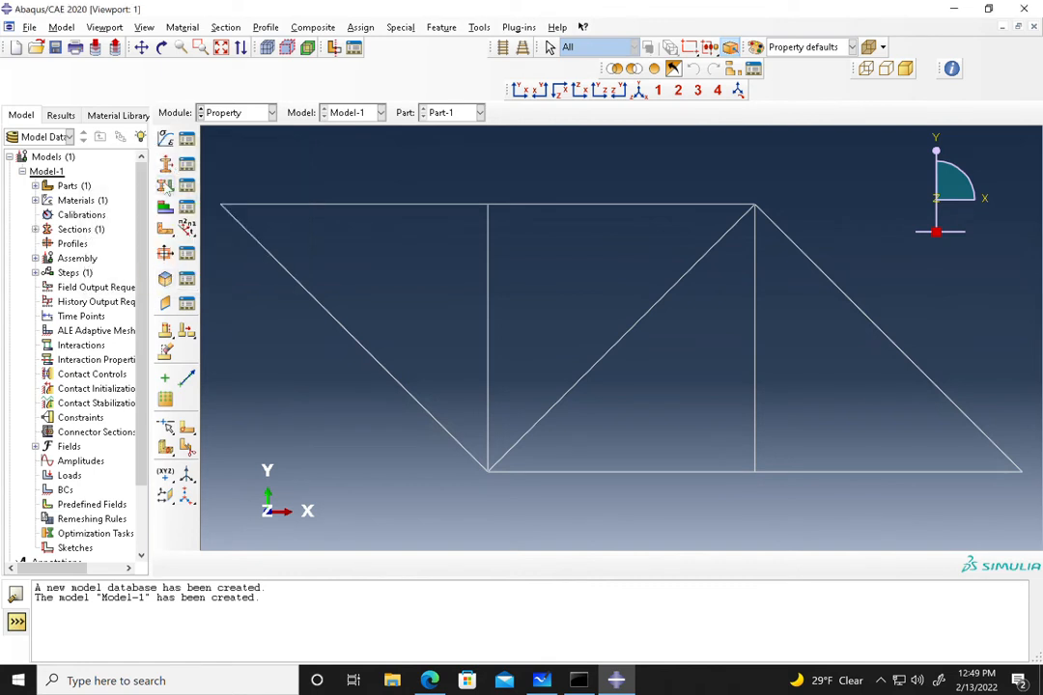
Assign the Truss Bars section to all members of the truss without creating a set.
{"action": "left_click", "coordinate": [164, 204]}
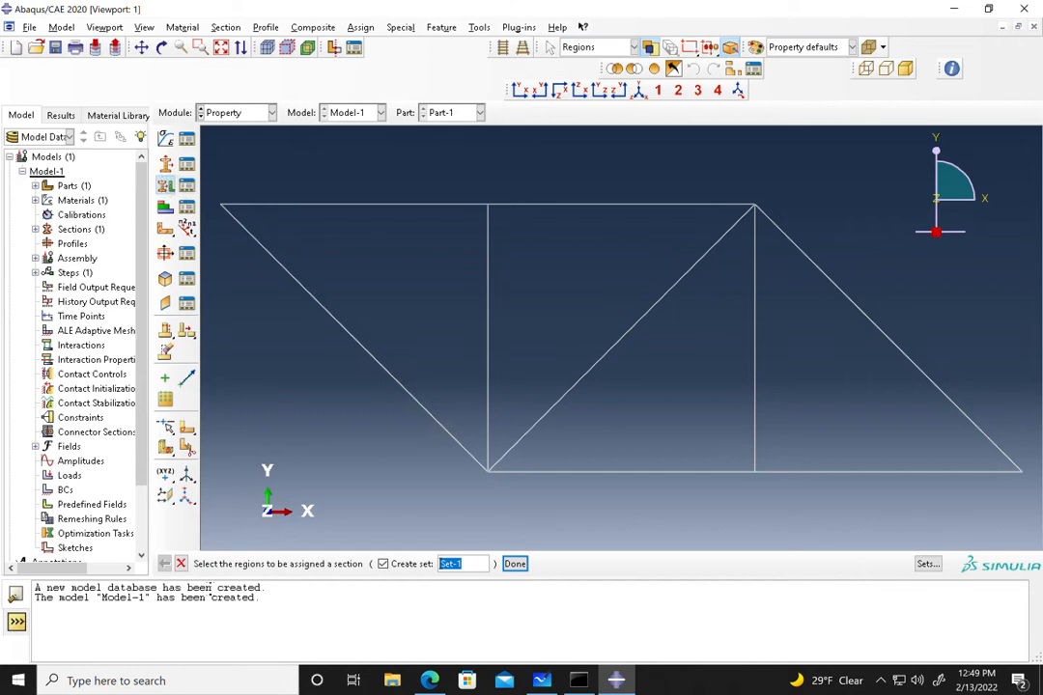
{"action": "left_click", "coordinate": [383, 564]}
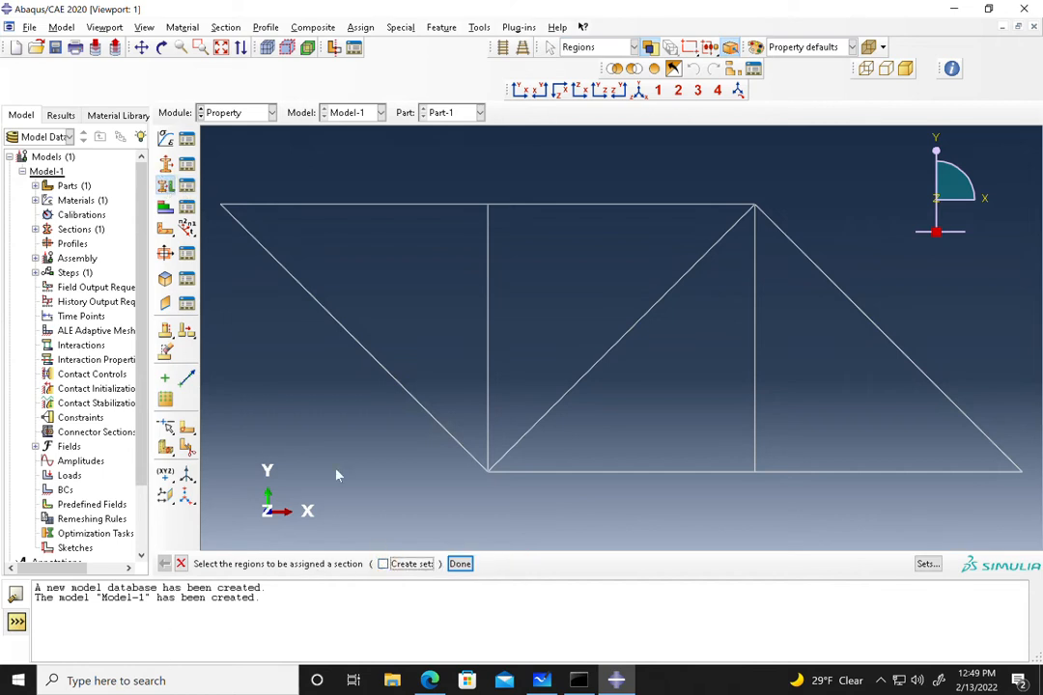
{"action": "left_click_drag", "start_coordinate": [228, 157], "coordinate": [984, 502]}
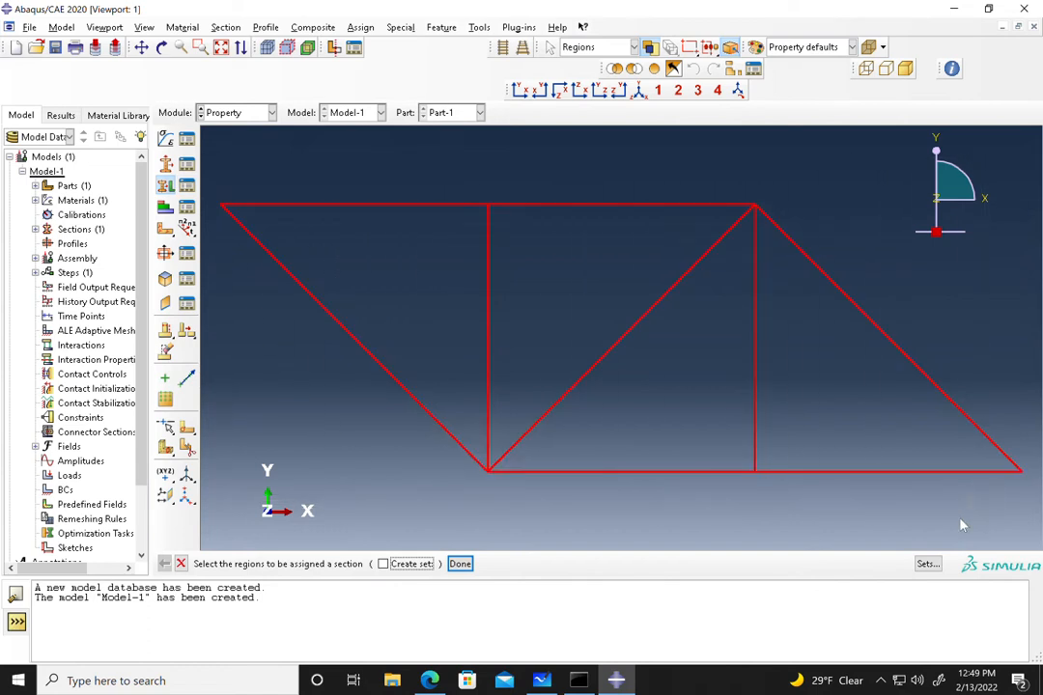
{"action": "left_click", "coordinate": [464, 566]}
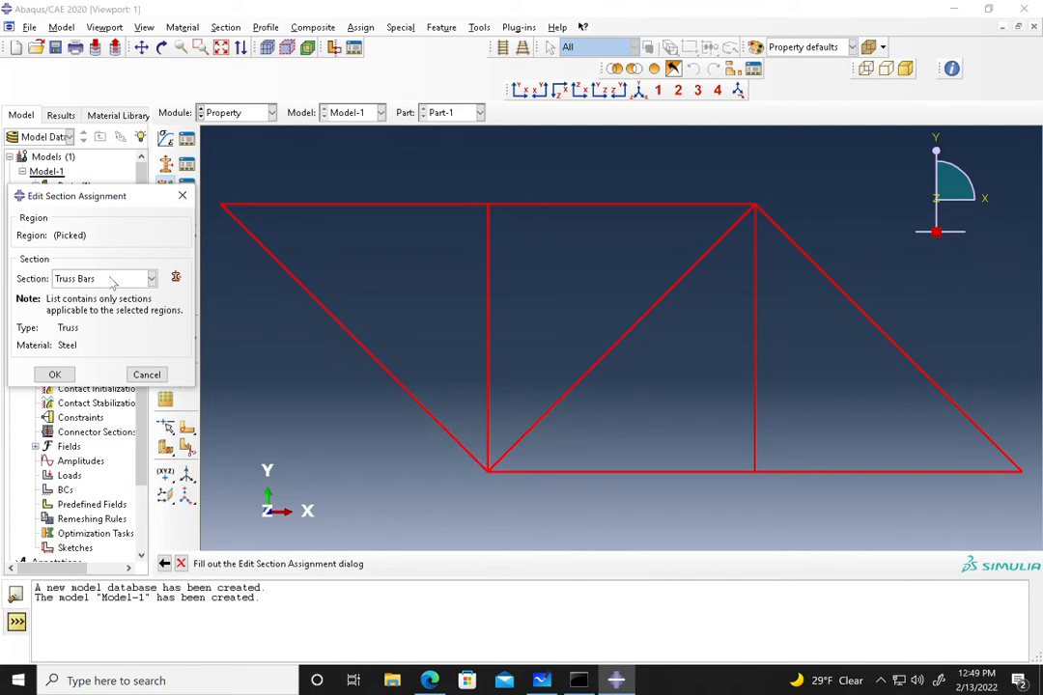
{"action": "left_click", "coordinate": [53, 375]}
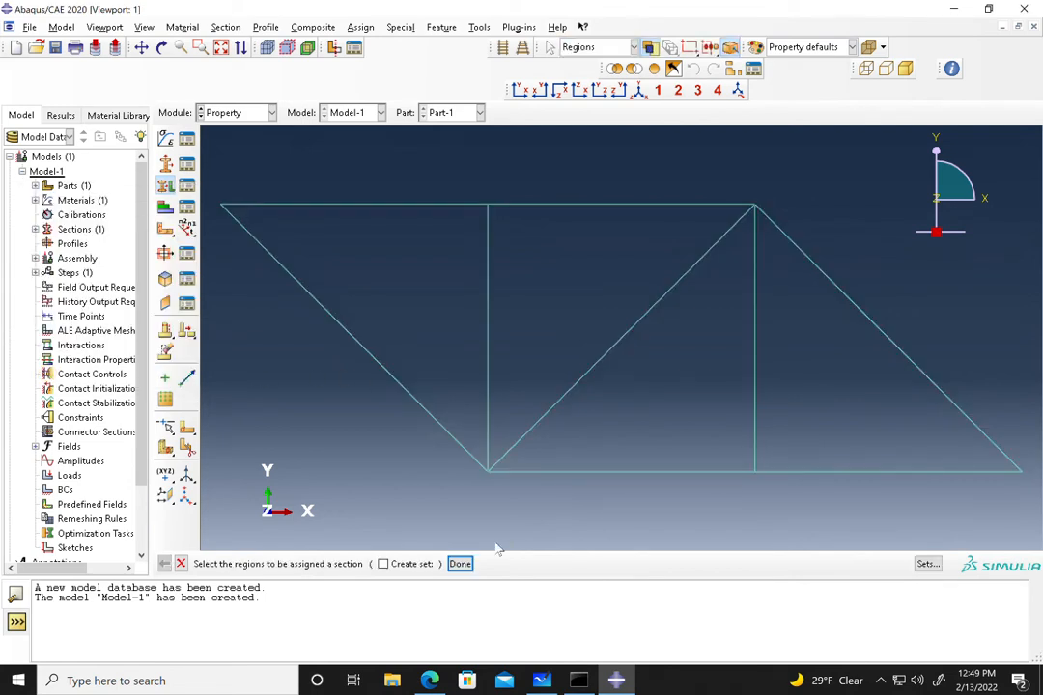
{"action": "left_click", "coordinate": [458, 563]}
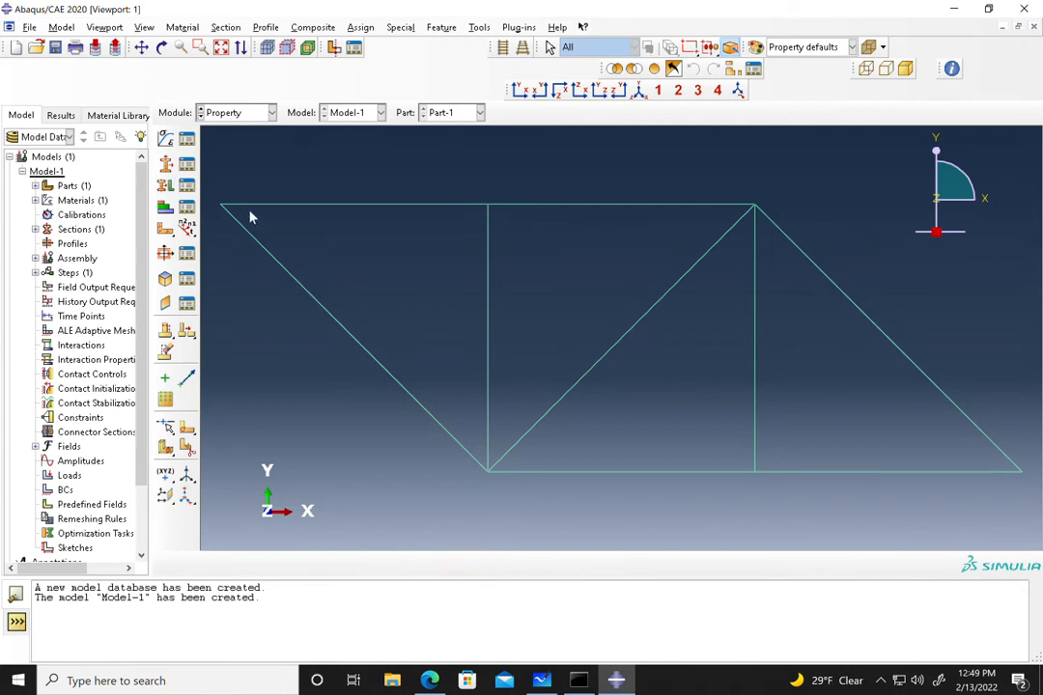
In the Assembly module, create a dependent instance of Part-1.
{"action": "left_click", "coordinate": [237, 113]}
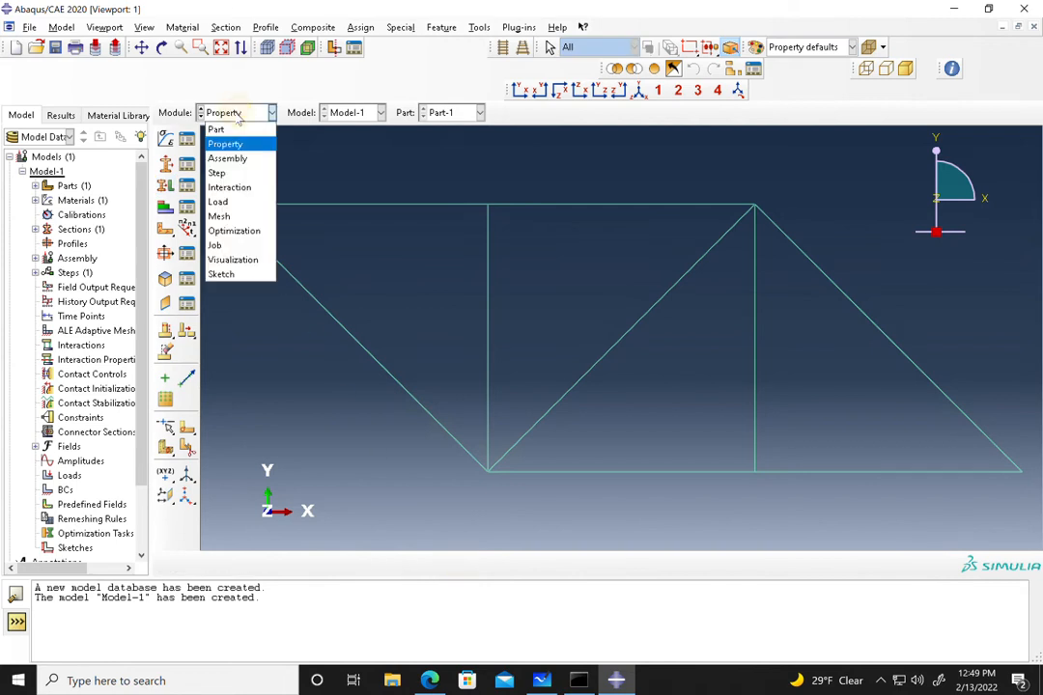
{"action": "left_click", "coordinate": [232, 162]}
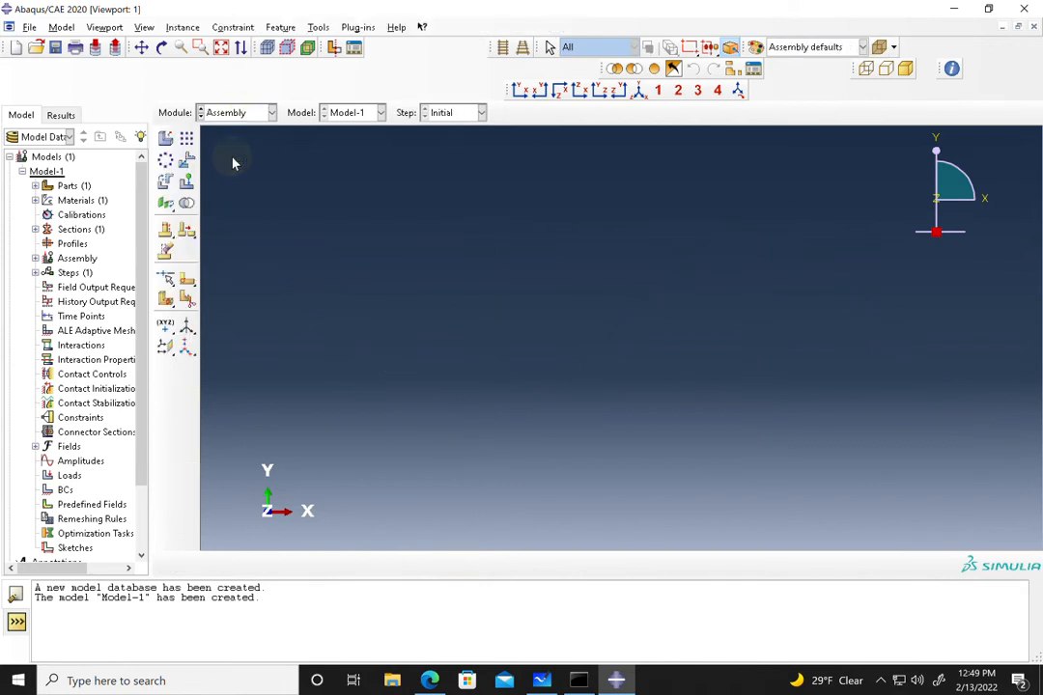
{"action": "left_click", "coordinate": [165, 140]}
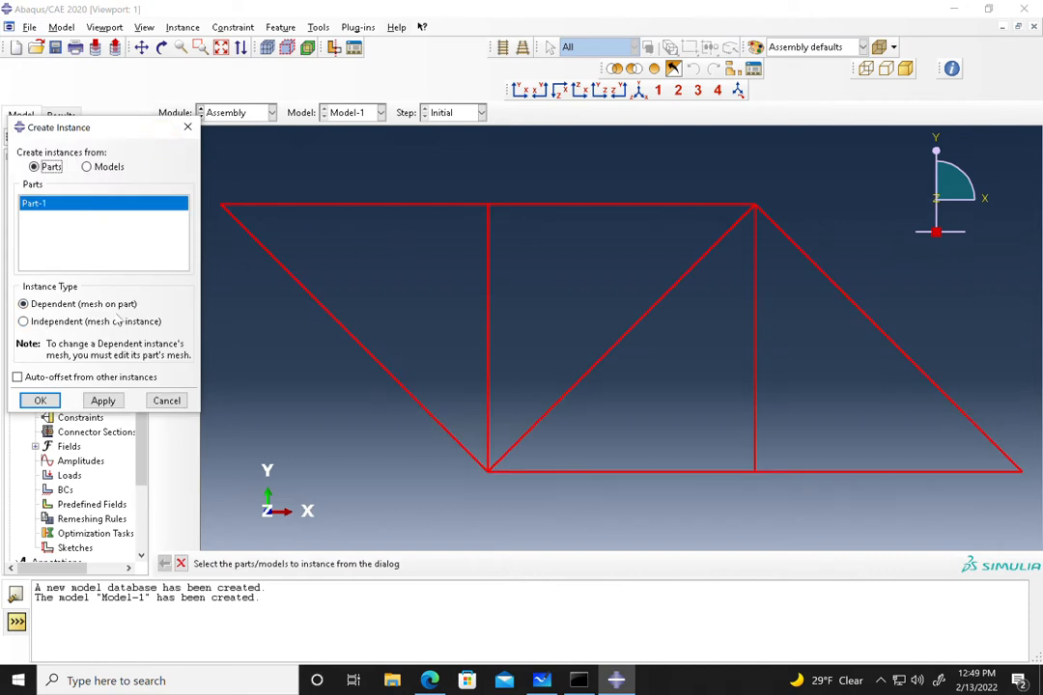
{"action": "left_click", "coordinate": [41, 400]}
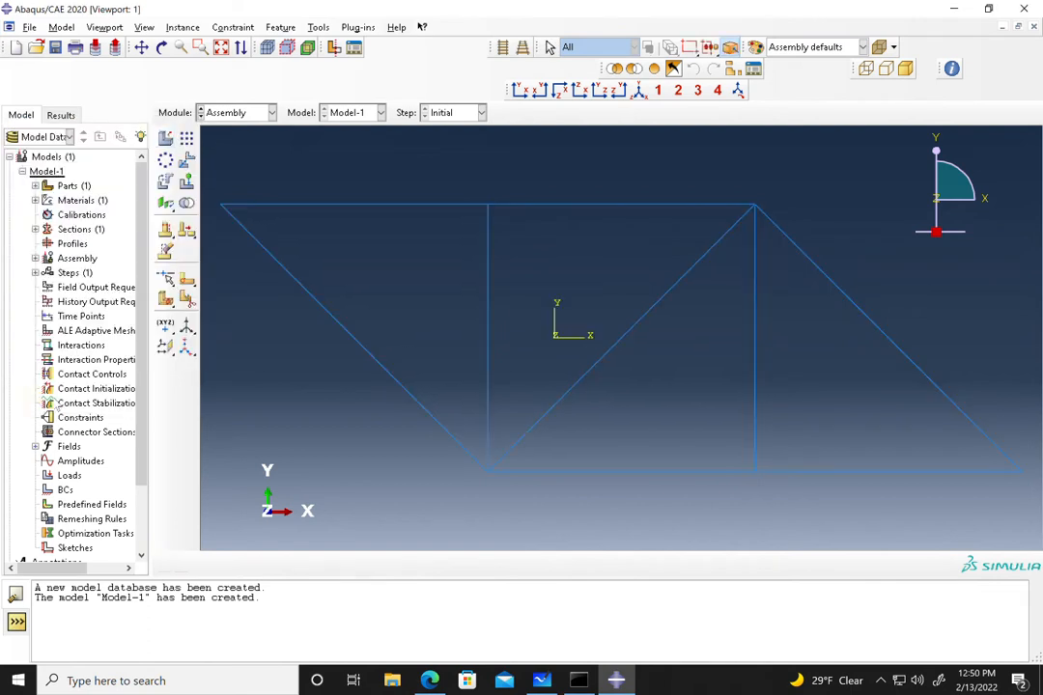
In the Step module, create a Static, General step after Initial and set its time period to 35.
{"action": "left_click", "coordinate": [232, 113]}
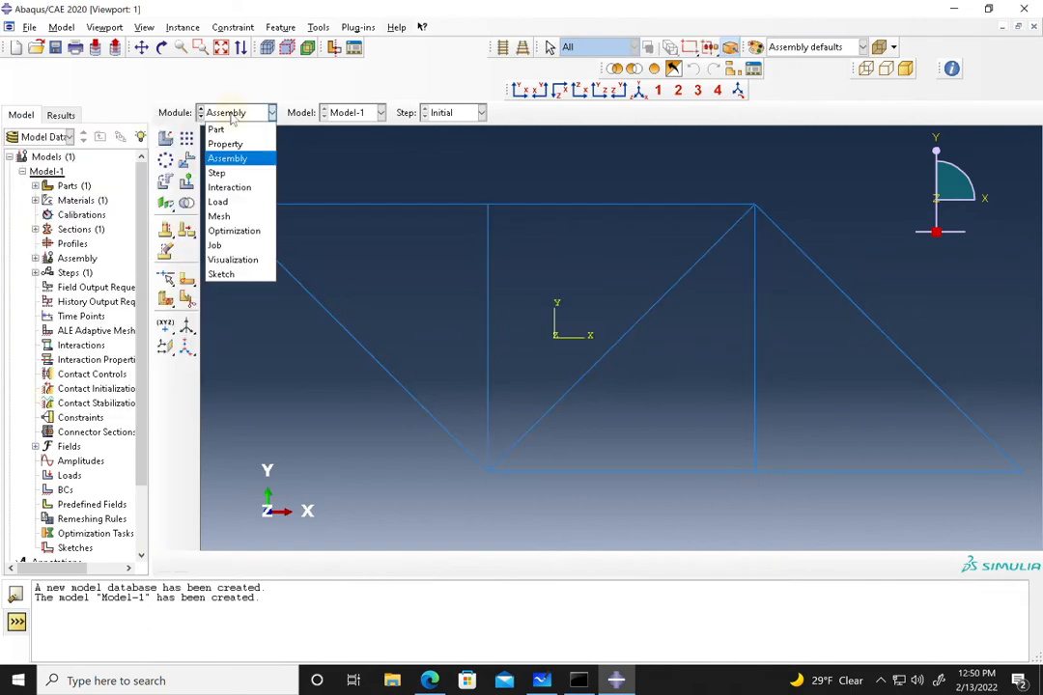
{"action": "left_click", "coordinate": [220, 172]}
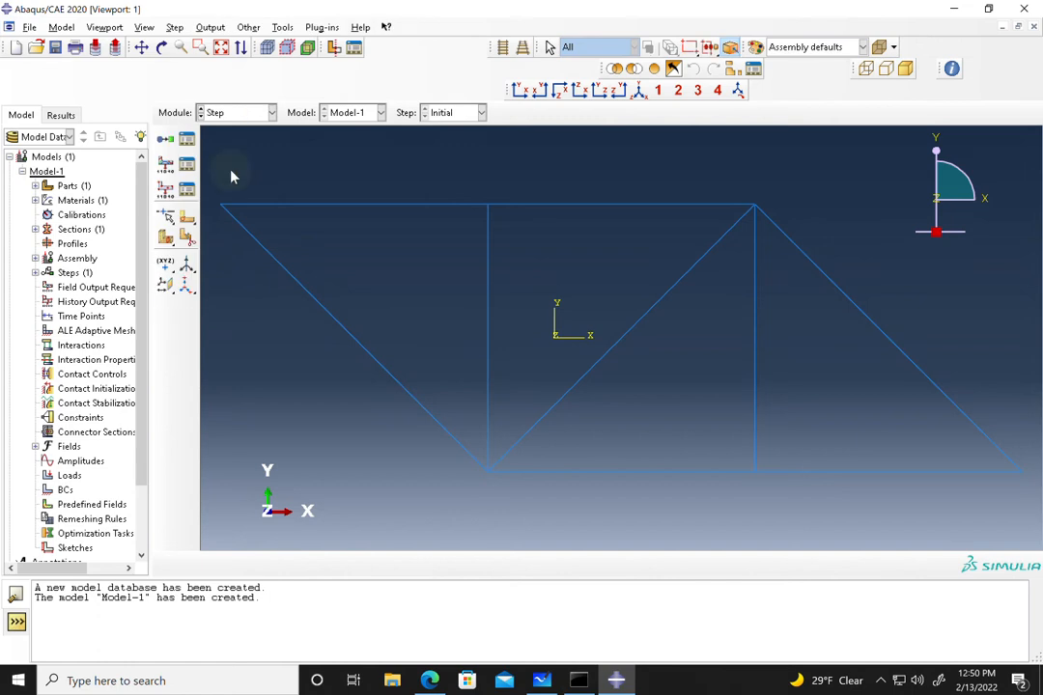
{"action": "left_click", "coordinate": [166, 139]}
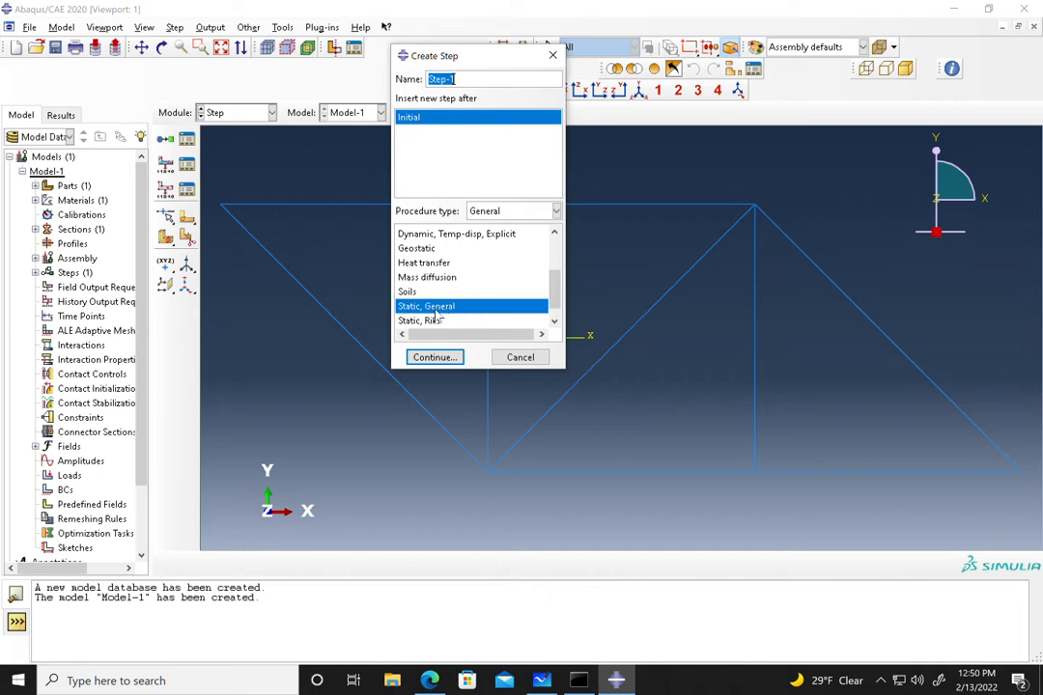
{"action": "left_click", "coordinate": [443, 357]}
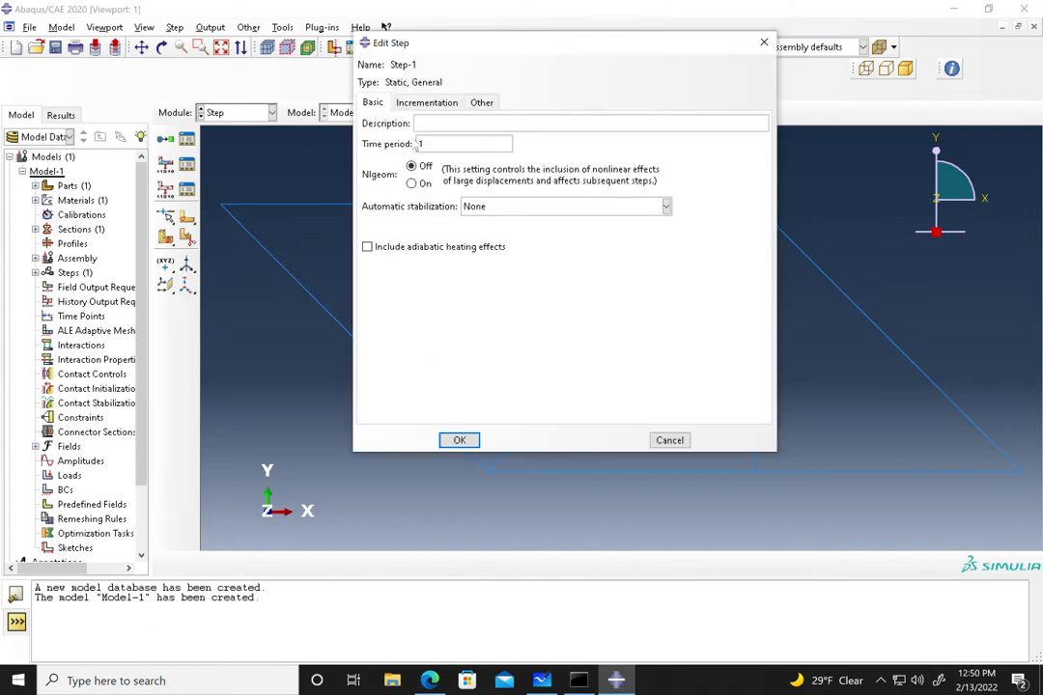
{"action": "double_click", "coordinate": [424, 143]}
{"action": "type", "text": "35"}
Switch to the Microsoft Whiteboard sketch, examine the load-time graph, and return to the Abaqus/CAE remote session.
{"action": "left_click", "coordinate": [546, 682]}
{"action": "left_click", "coordinate": [826, 13]}
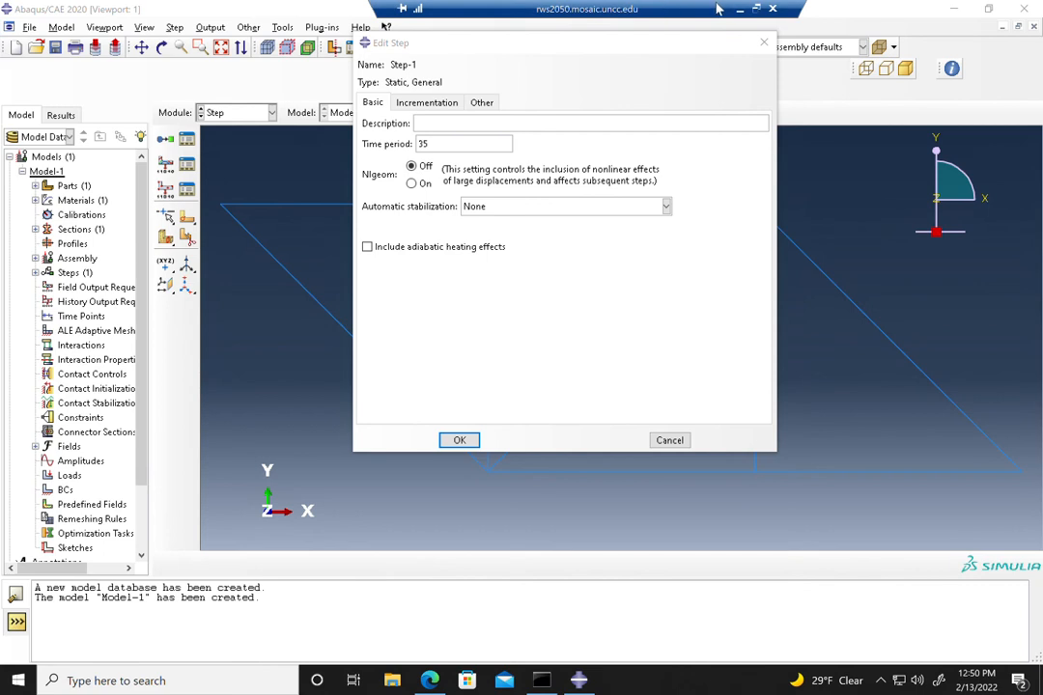
{"action": "left_click", "coordinate": [605, 10]}
{"action": "mouse_move", "coordinate": [714, 127]}
{"action": "left_mouse_down"}
{"action": "mouse_move", "coordinate": [805, 259]}
{"action": "mouse_move", "coordinate": [833, 480]}
{"action": "mouse_move", "coordinate": [679, 517]}
{"action": "left_mouse_up"}
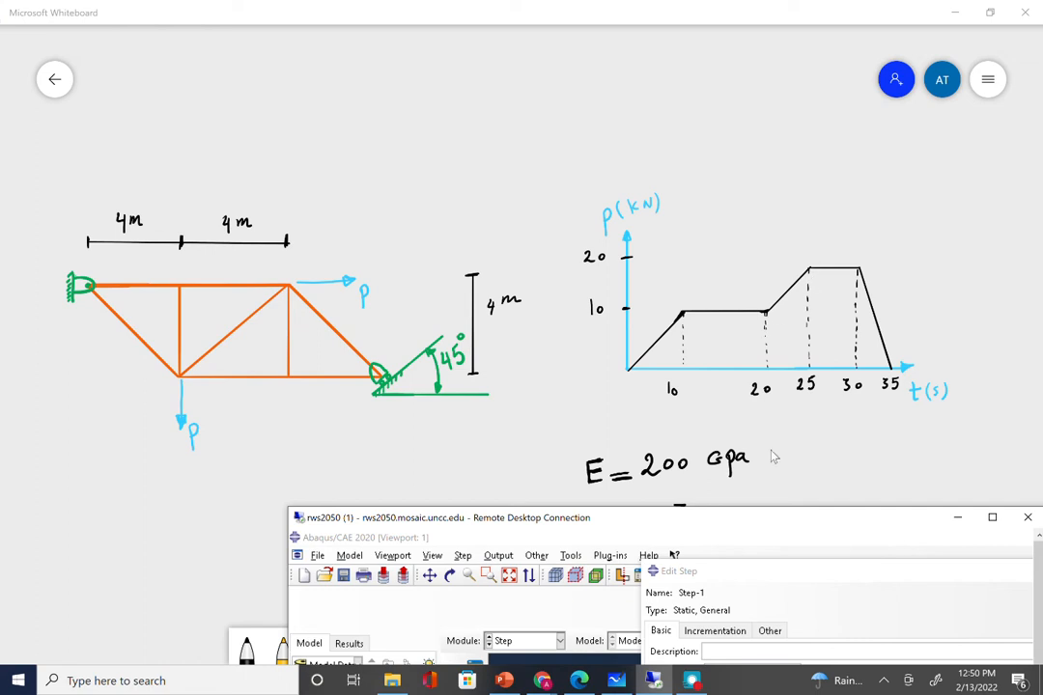
{"action": "left_click_drag", "start_coordinate": [782, 517], "coordinate": [632, 49]}
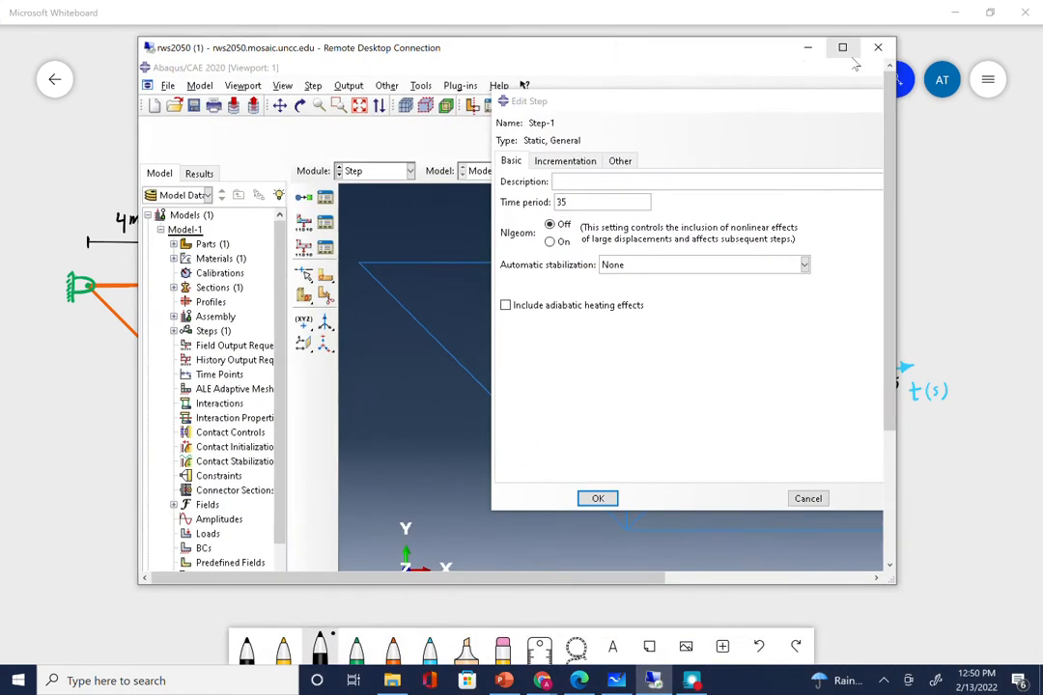
{"action": "double_click", "coordinate": [711, 46]}
Set the static step's initial and maximum increment sizes to 1 and save the step.
{"action": "left_click", "coordinate": [427, 103]}
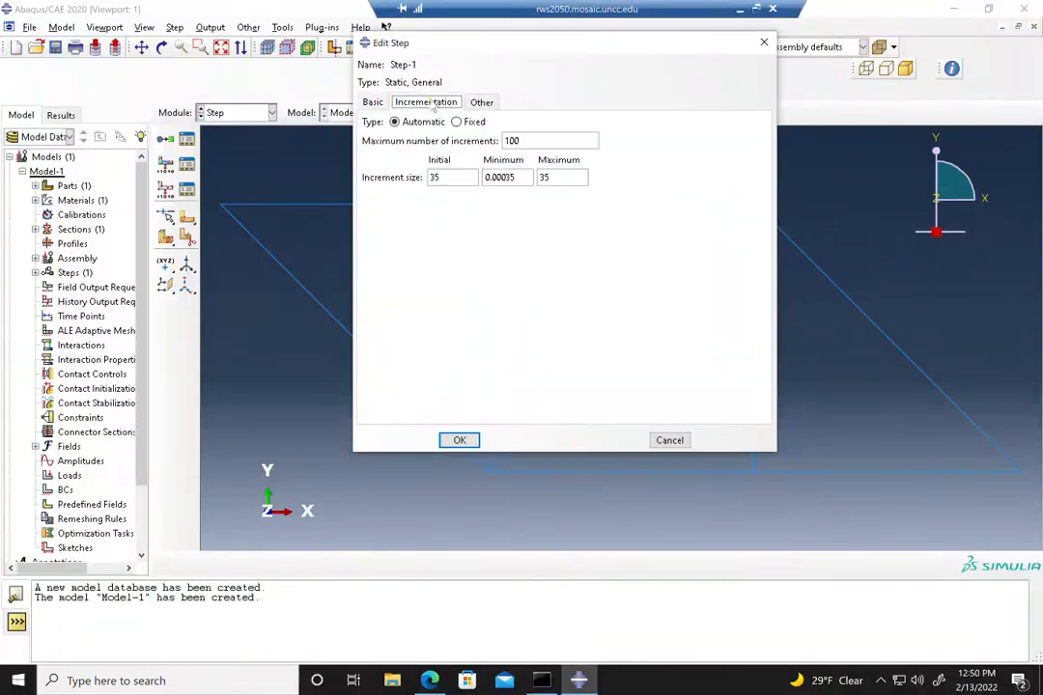
{"action": "double_click", "coordinate": [509, 141]}
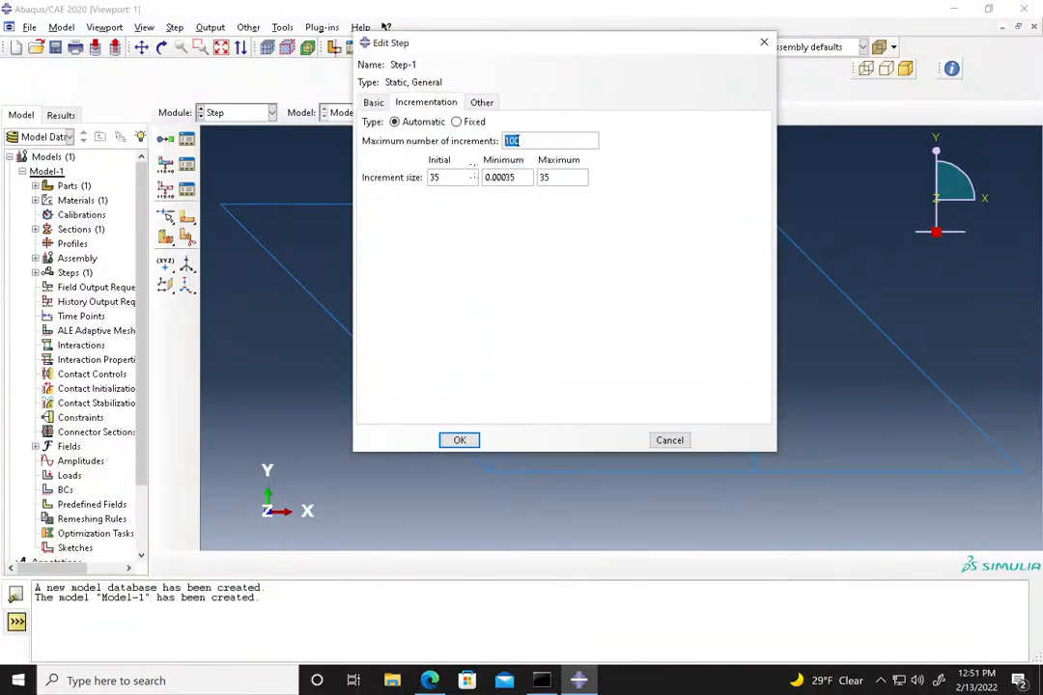
{"action": "double_click", "coordinate": [436, 177]}
{"action": "type", "text": "1"}
{"action": "double_click", "coordinate": [570, 178]}
{"action": "type", "text": "1"}
{"action": "left_click", "coordinate": [460, 441]}
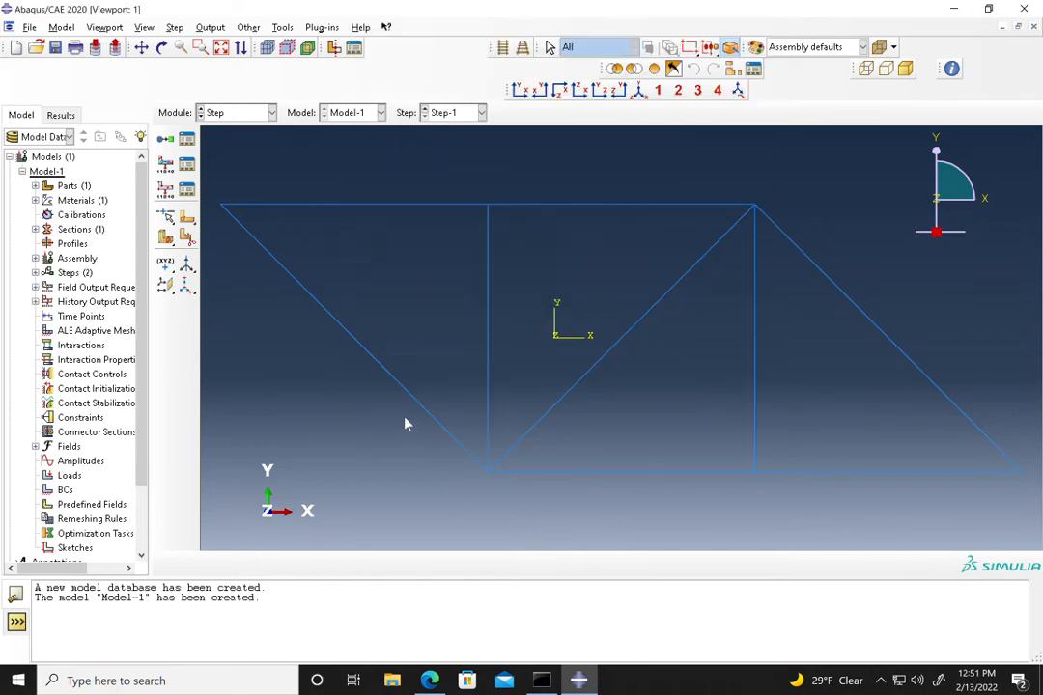
In the Load module, start a new amplitude of the Tabular type, keeping the default name.
{"action": "left_click", "coordinate": [240, 112]}
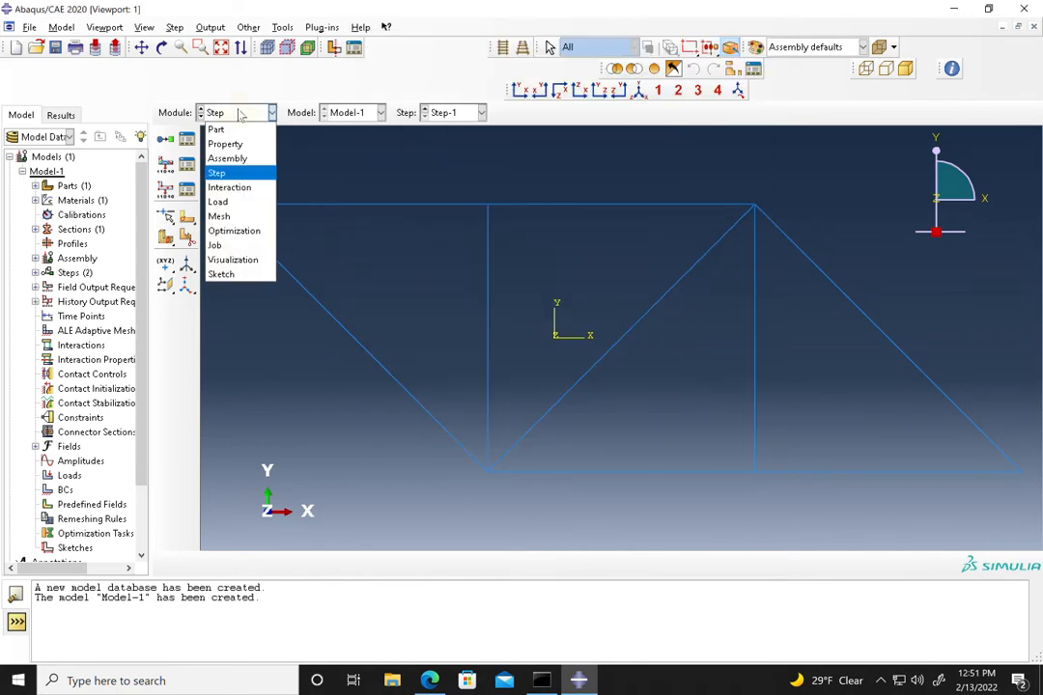
{"action": "left_click", "coordinate": [236, 203]}
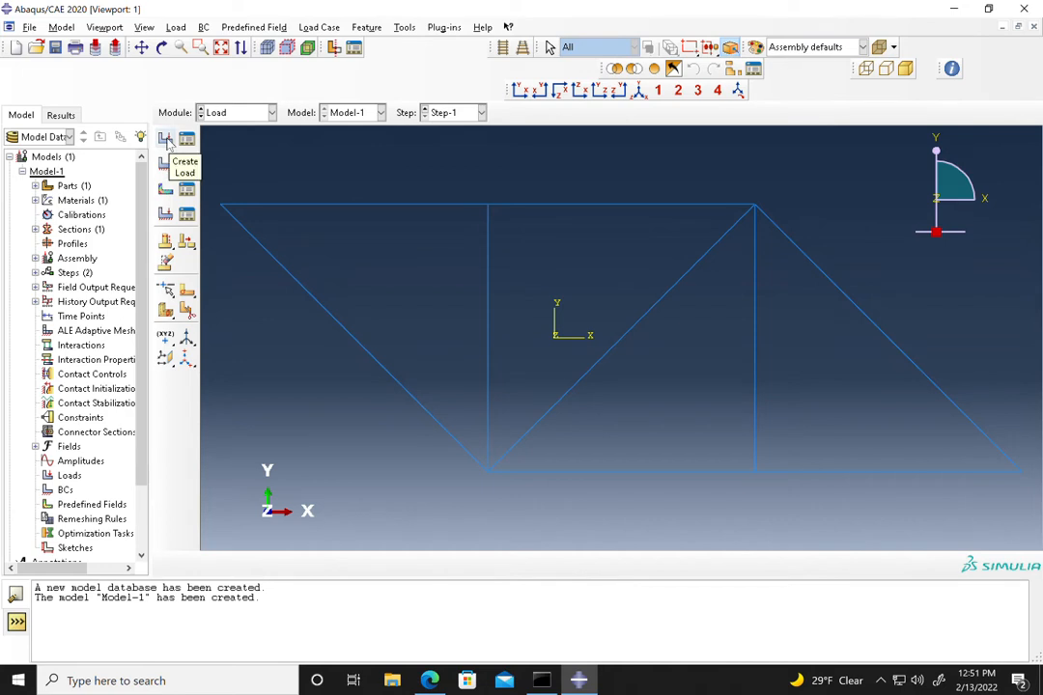
{"action": "scroll", "coordinate": [126, 265], "scroll_direction": "down", "scroll_amount": 2}
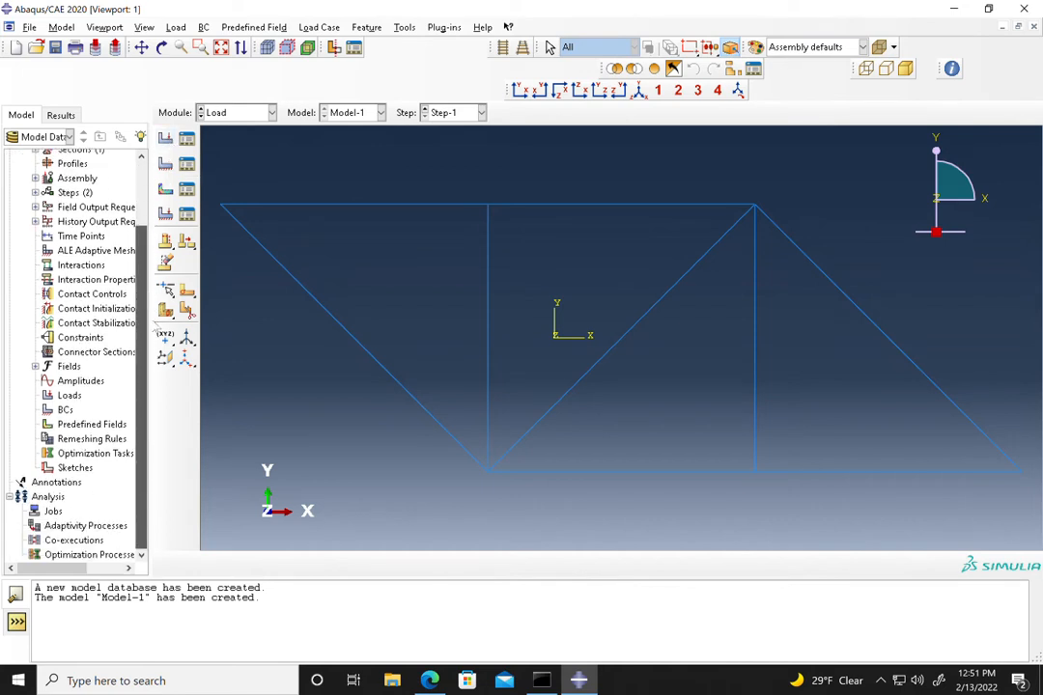
{"action": "left_click", "coordinate": [70, 383]}
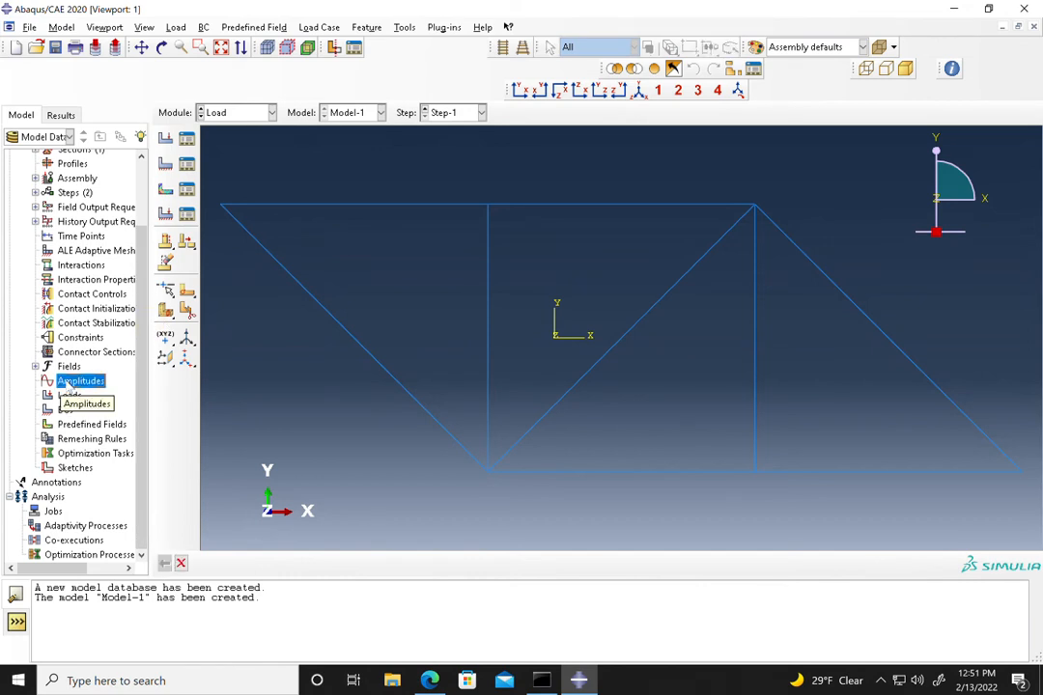
{"action": "right_click", "coordinate": [70, 385]}
{"action": "left_click", "coordinate": [100, 406]}
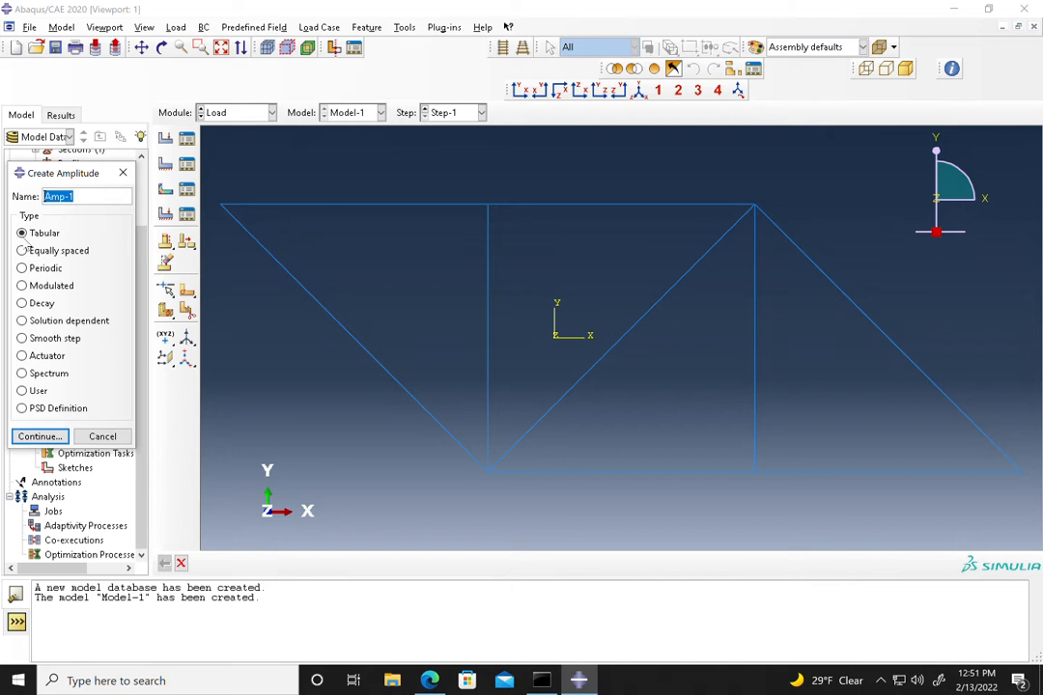
{"action": "left_click", "coordinate": [38, 436]}
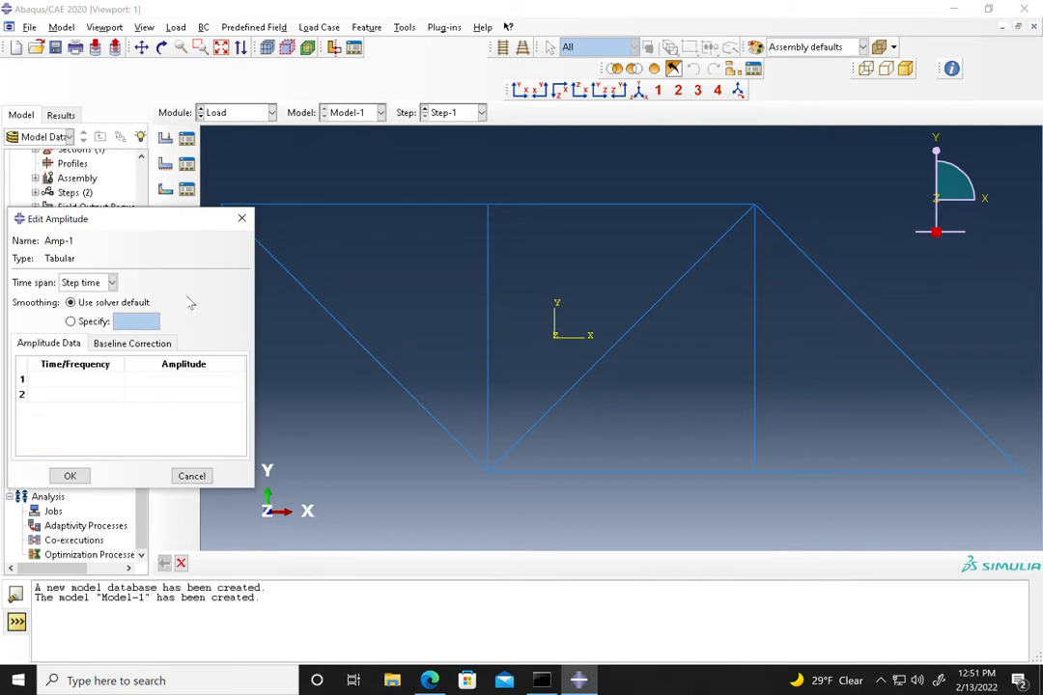
Enter the first three amplitude rows: time 0 with amplitude 0, time 10 with 10000, and time 20 with 10000.
{"action": "left_click", "coordinate": [75, 380]}
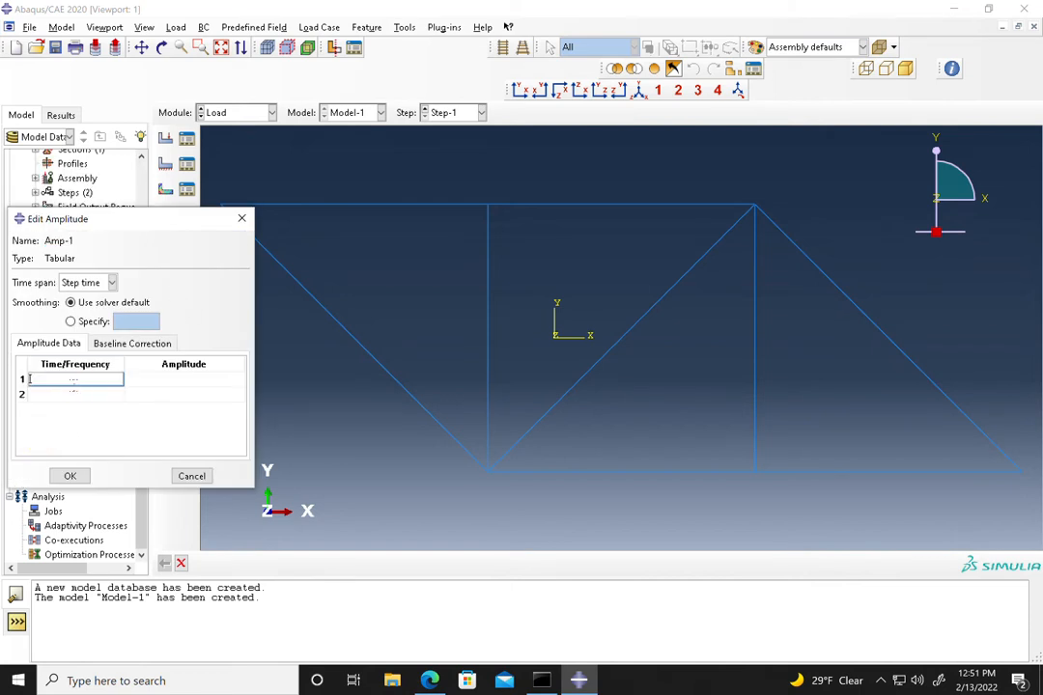
{"action": "type", "text": "0"}
{"action": "key", "text": "Tab"}
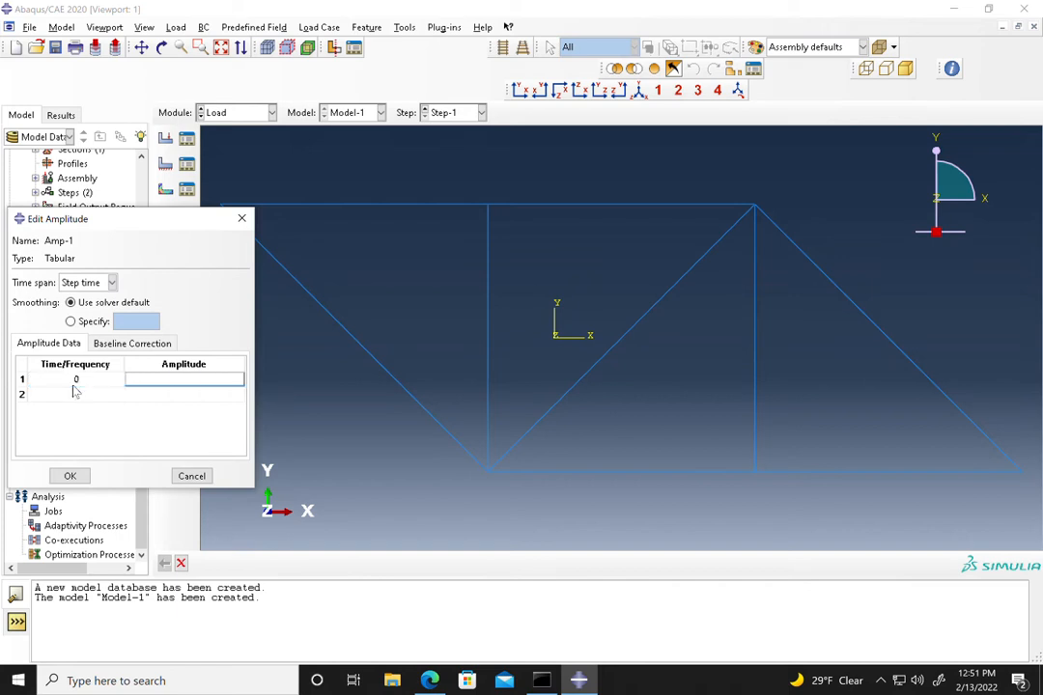
{"action": "type", "text": "0"}
{"action": "left_click", "coordinate": [76, 390]}
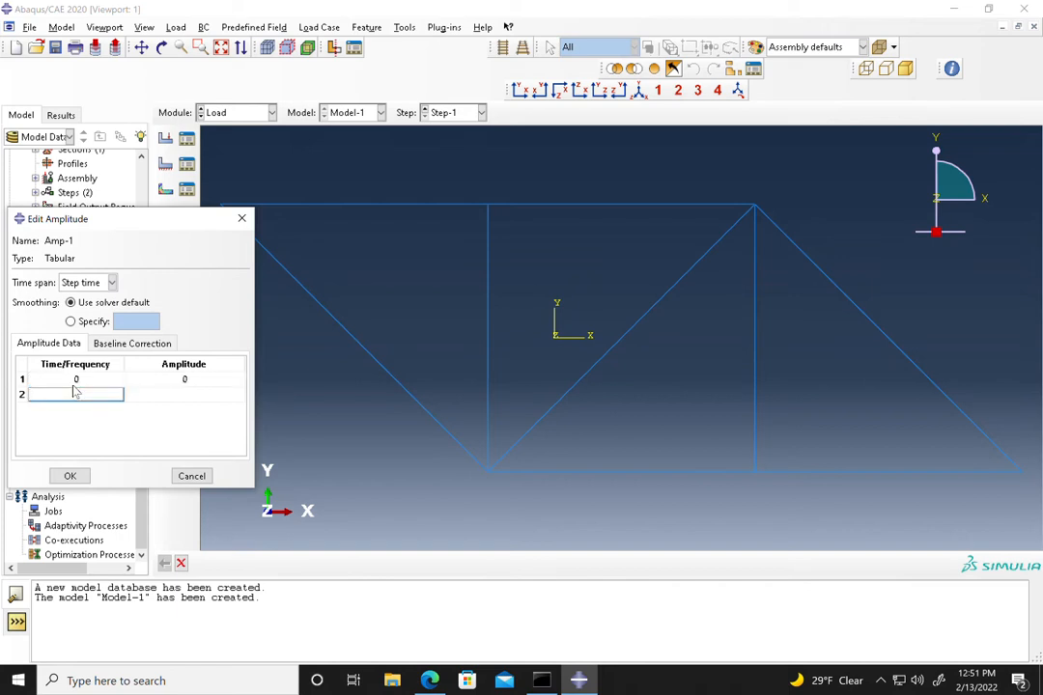
{"action": "type", "text": "10"}
{"action": "key", "text": "Tab"}
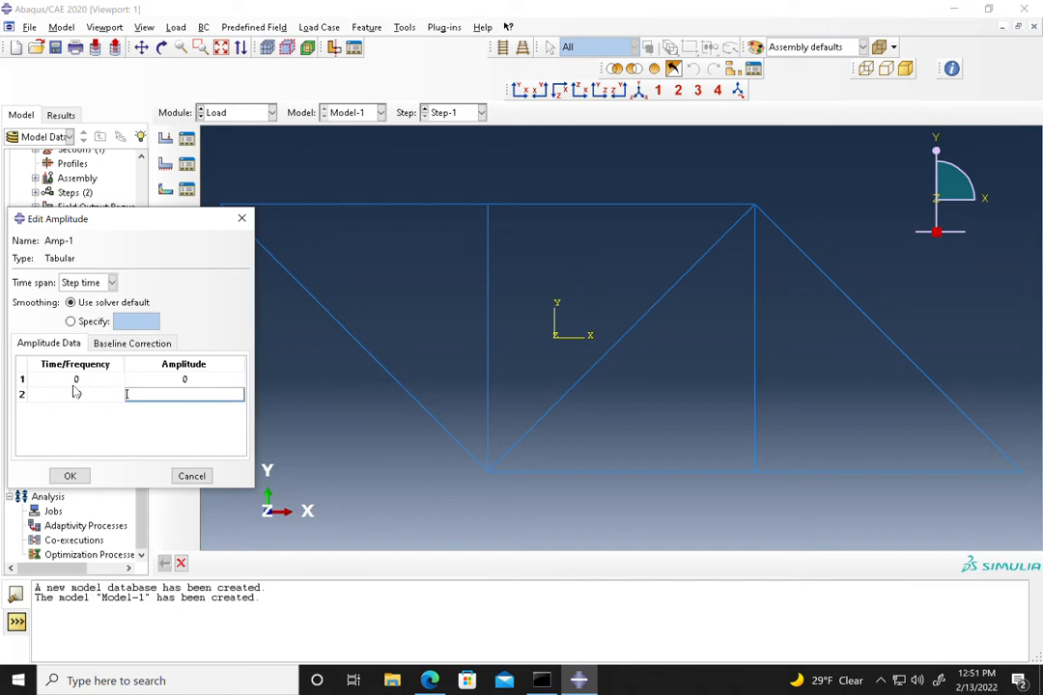
{"action": "type", "text": "10000"}
{"action": "key", "text": "Tab"}
{"action": "type", "text": "20"}
{"action": "key", "text": "Tab"}
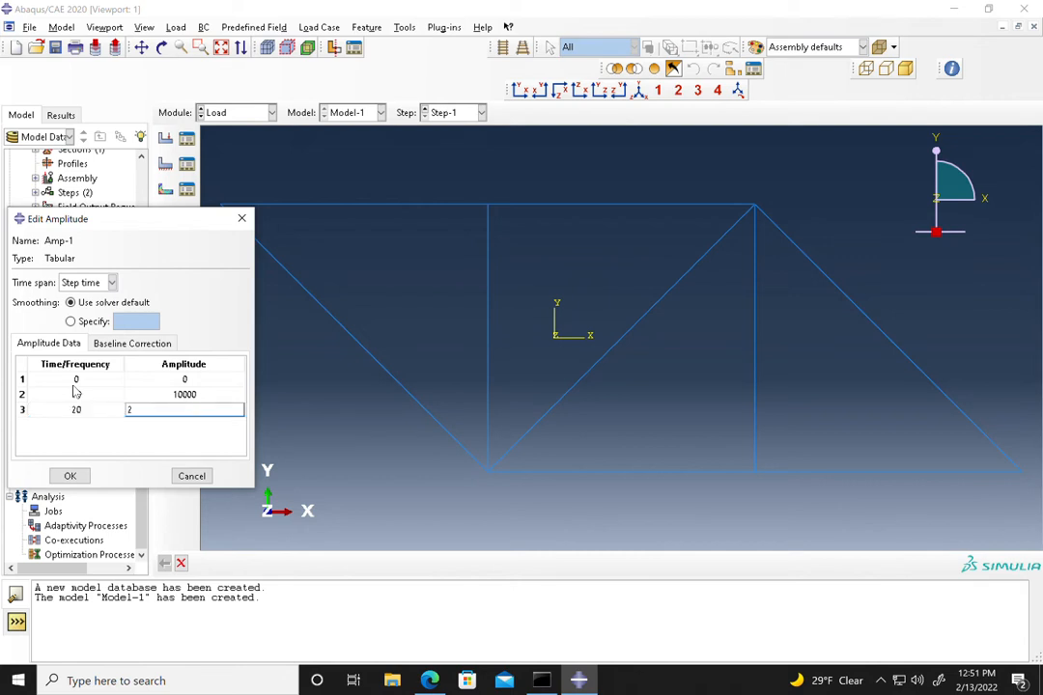
{"action": "type", "text": "10000"}
{"action": "key", "text": "Tab"}
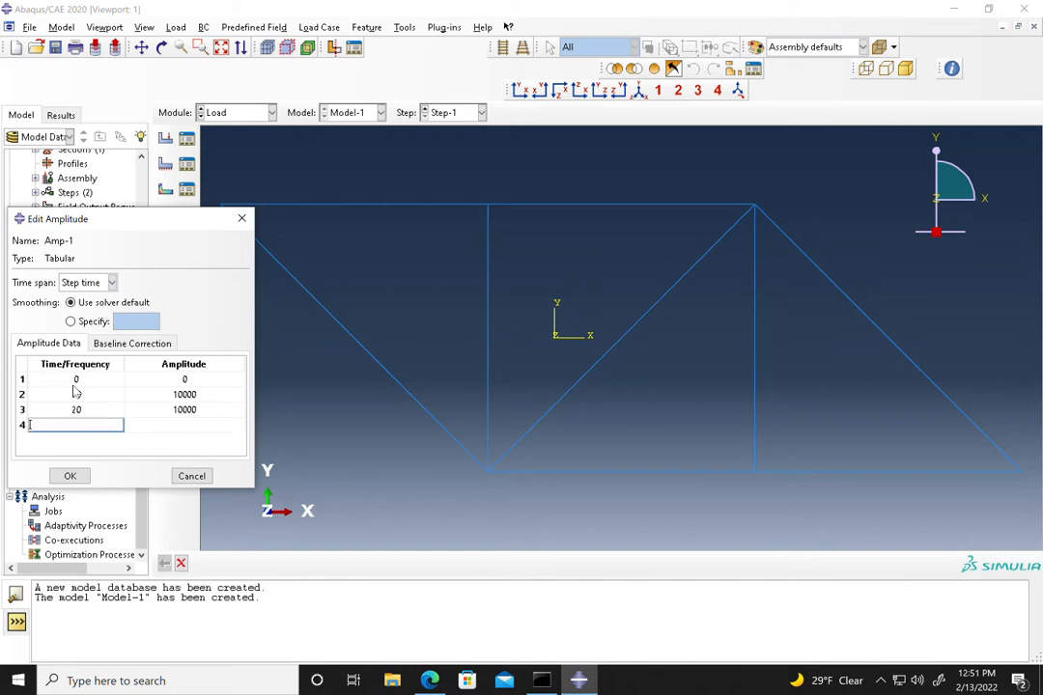
Add three more amplitude rows: time 25 with amplitude 20000, time 30 with 20000, and time 35 with 0.
{"action": "left_click", "coordinate": [75, 380]}
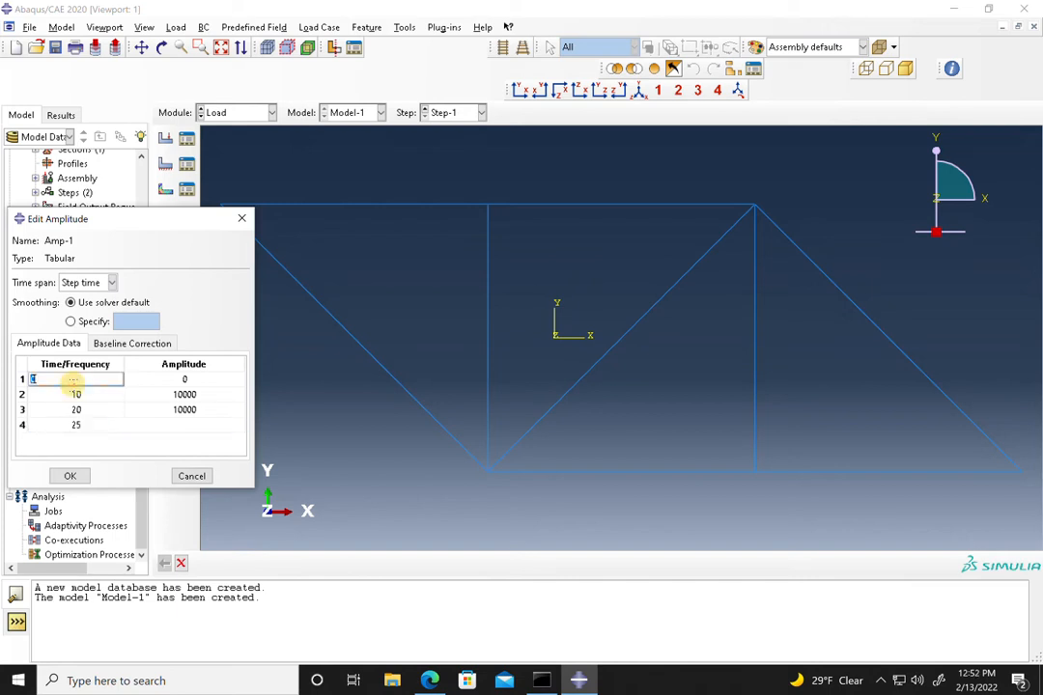
{"action": "left_click", "coordinate": [198, 422]}
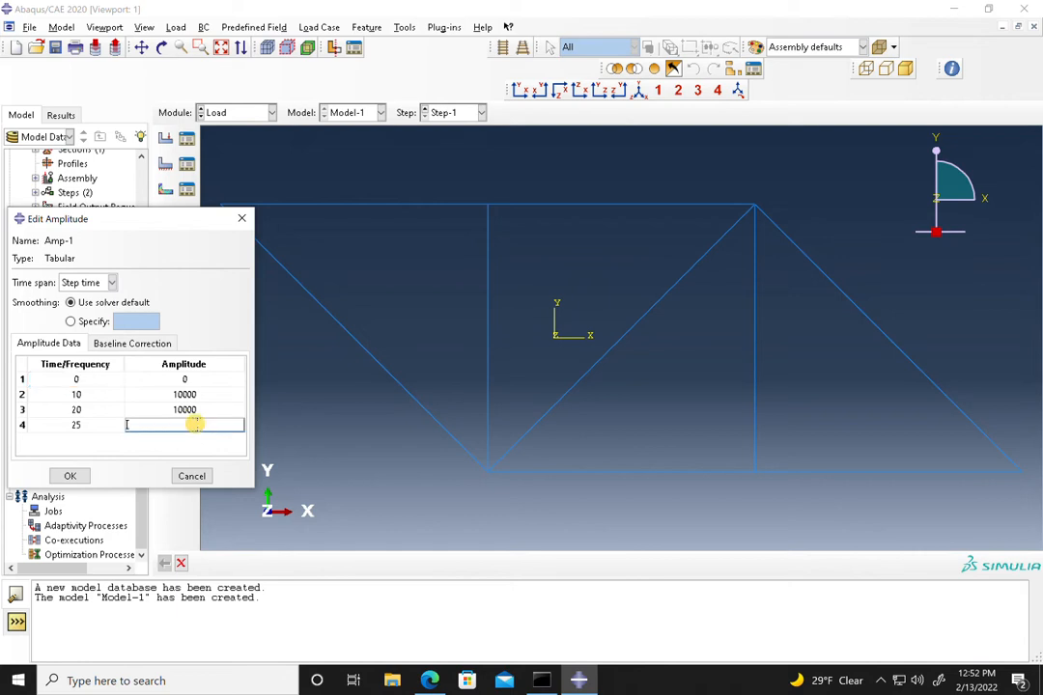
{"action": "type", "text": "20000"}
{"action": "key", "text": "Tab"}
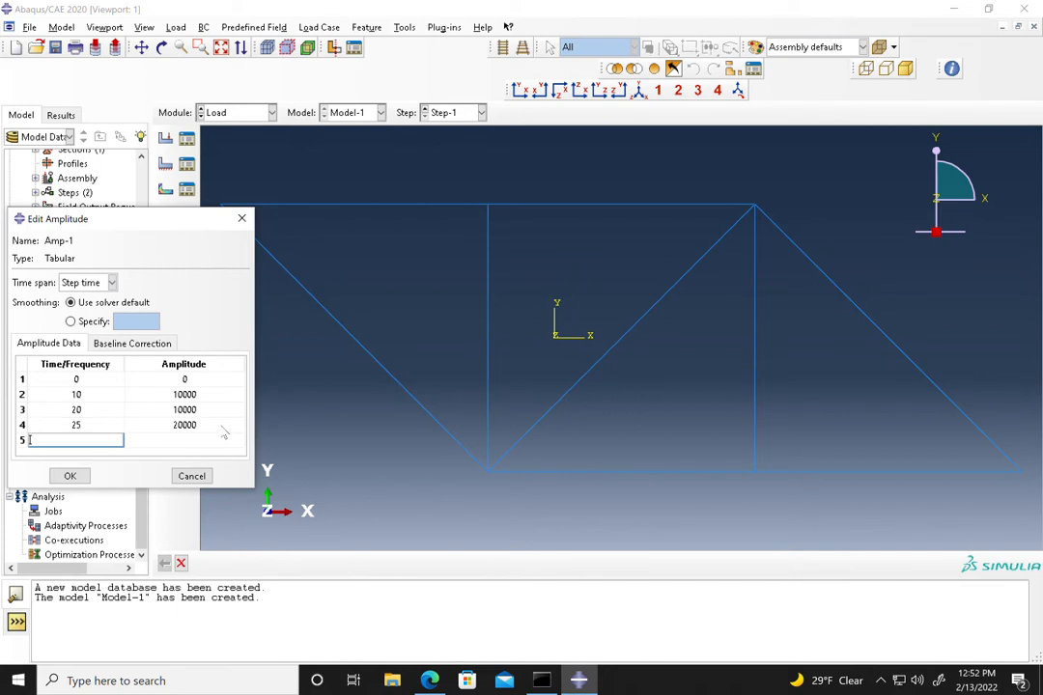
{"action": "type", "text": "30"}
{"action": "key", "text": "Tab"}
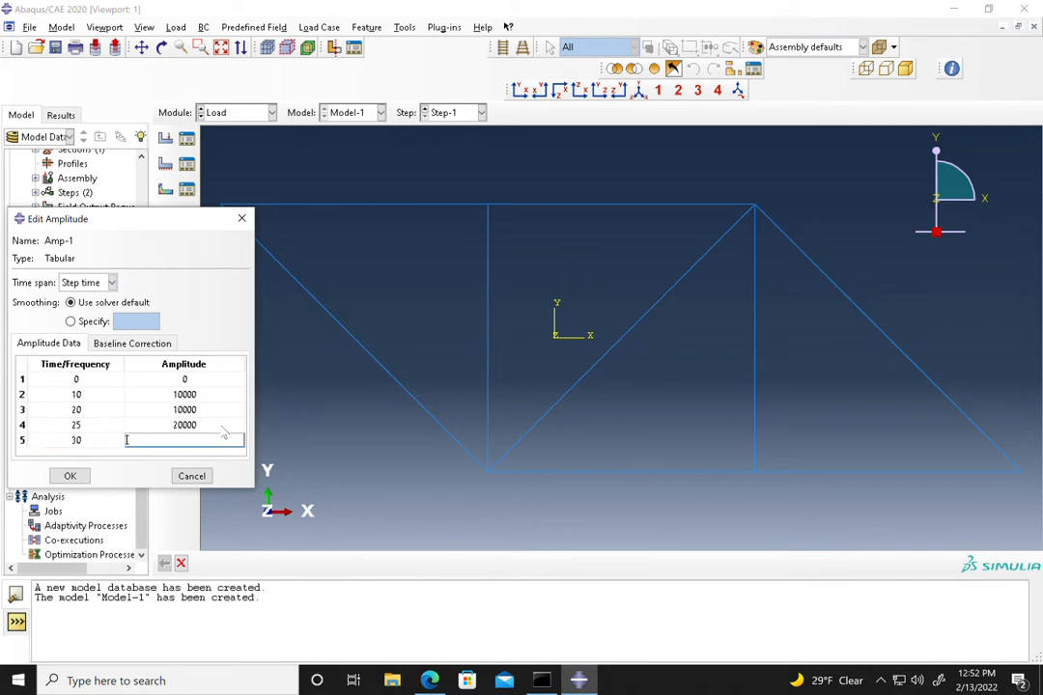
{"action": "type", "text": "20000"}
{"action": "key", "text": "Tab"}
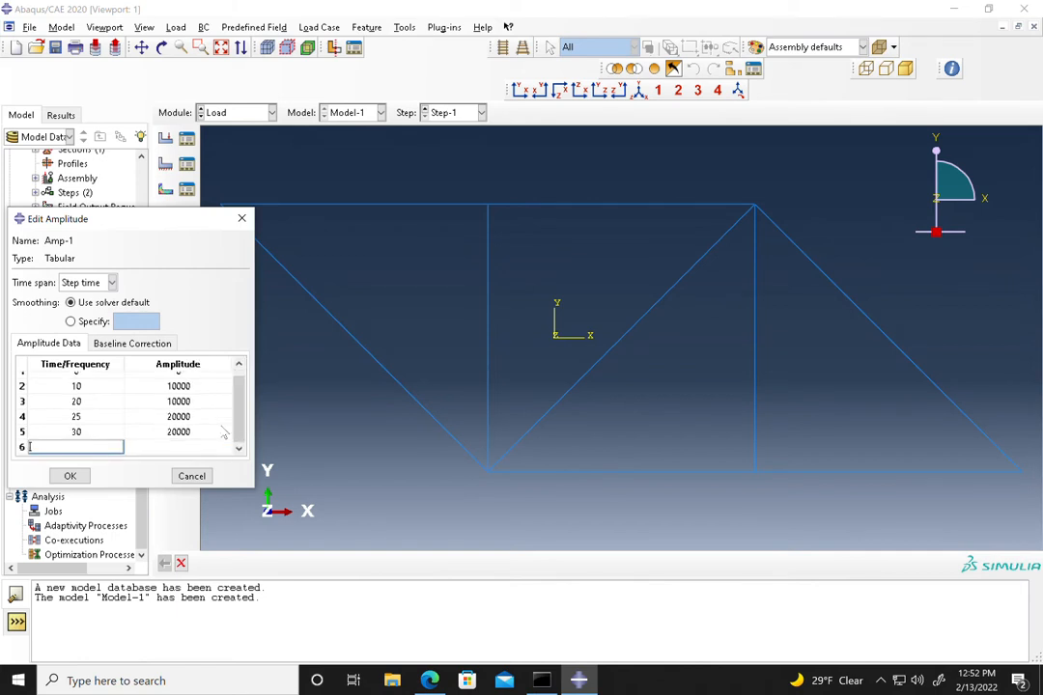
{"action": "type", "text": "35"}
{"action": "key", "text": "Tab"}
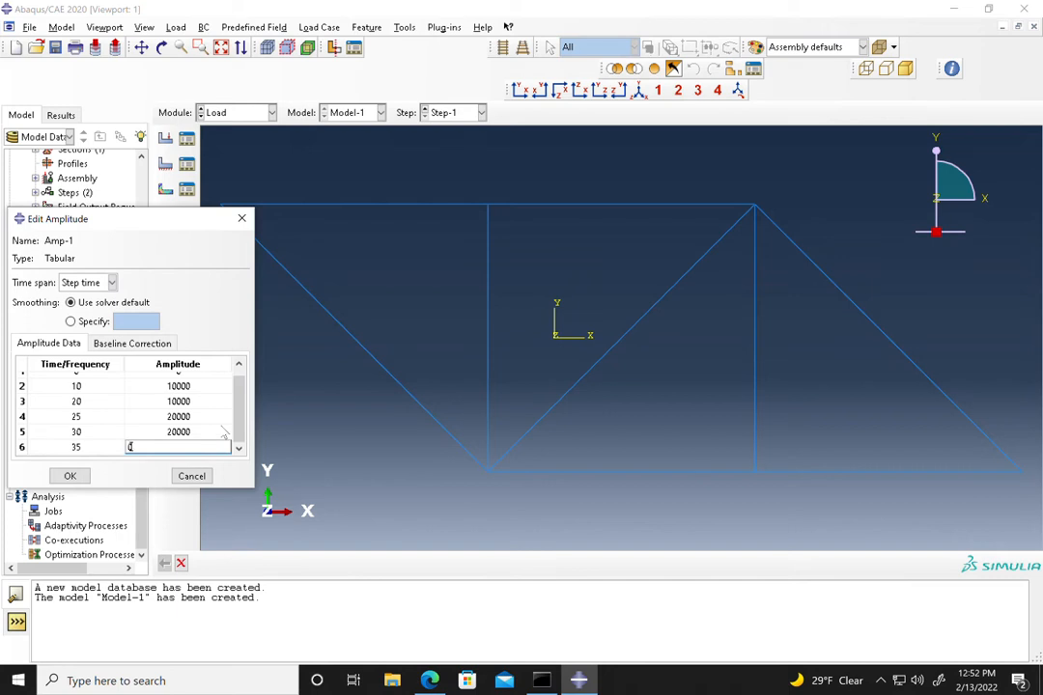
Compare the amplitude table with the load-time graph in Microsoft Whiteboard, and save the amplitude in Abaqus/CAE.
{"action": "mouse_move", "coordinate": [695, 8]}
{"action": "double_click", "coordinate": [639, 11]}
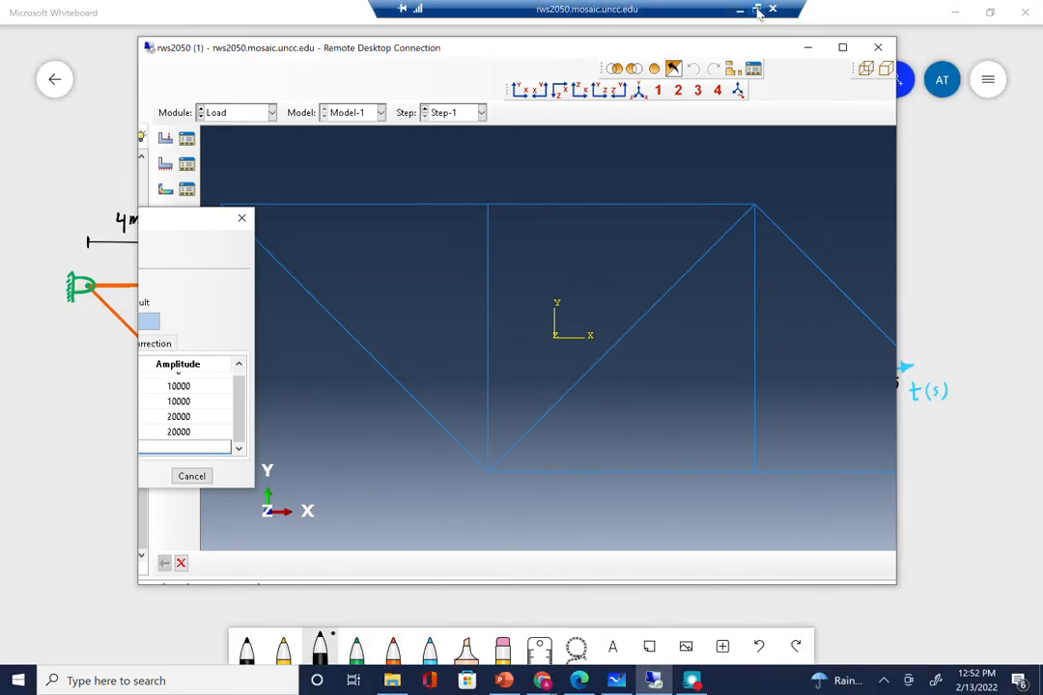
{"action": "left_click_drag", "start_coordinate": [560, 50], "coordinate": [195, 430]}
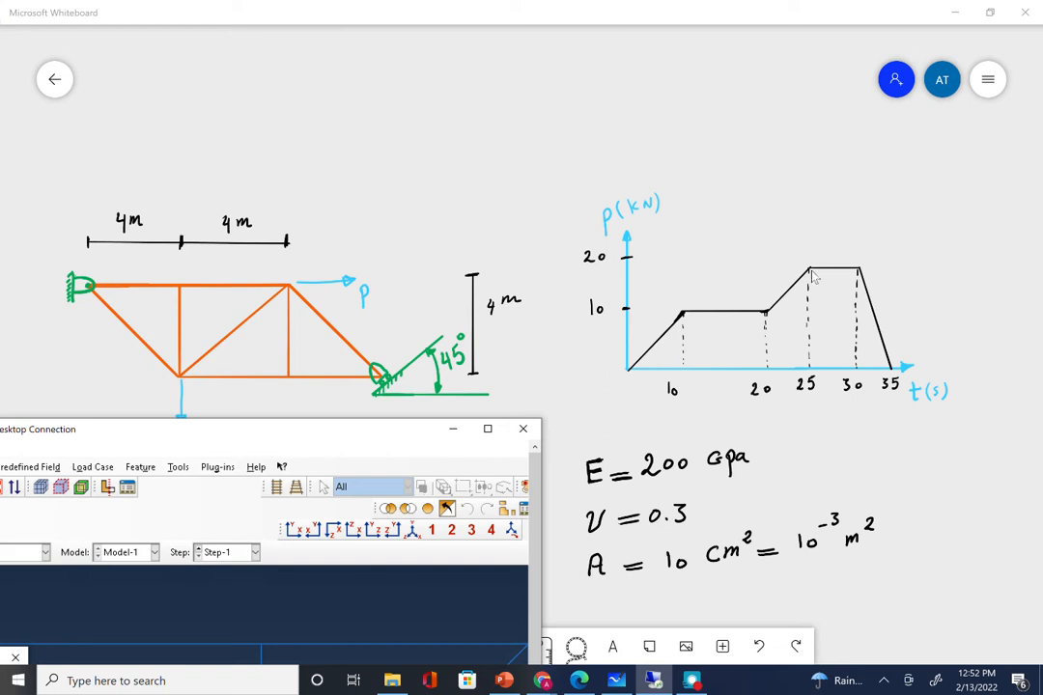
{"action": "left_click", "coordinate": [487, 428]}
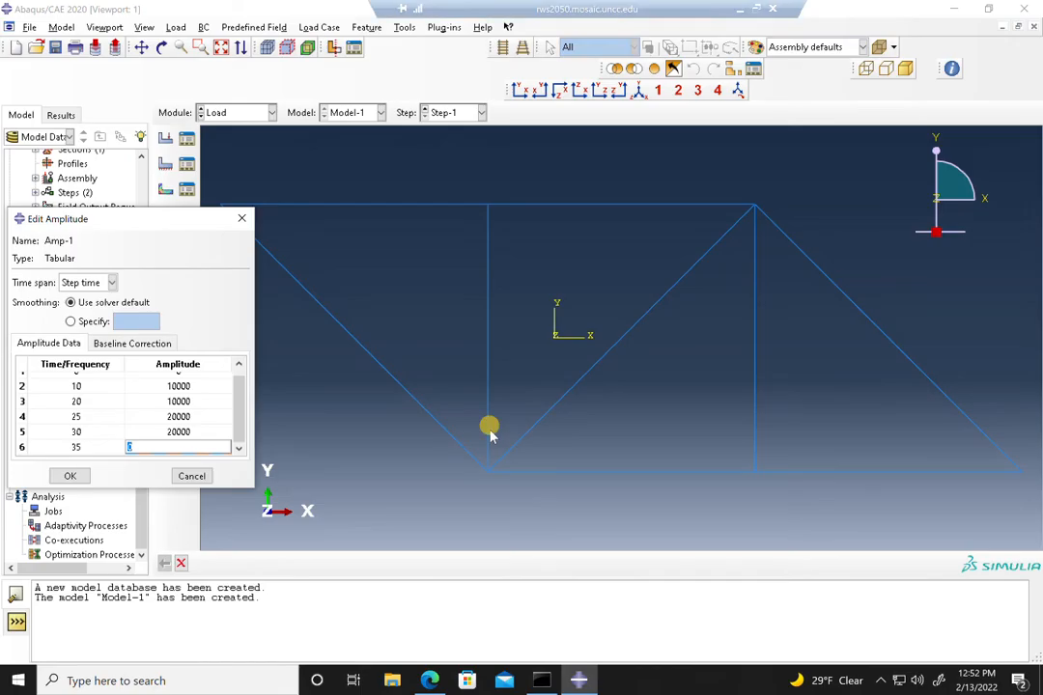
{"action": "left_click", "coordinate": [79, 482]}
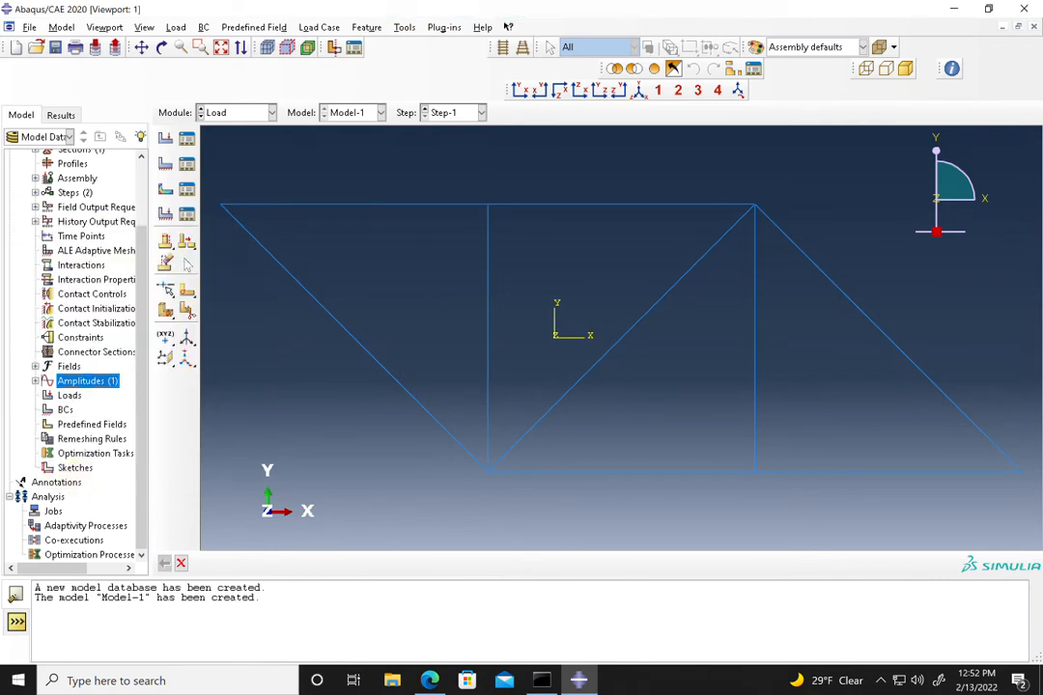
Create a mechanical concentrated force named Vertical Load in Step-1 on the truss's lower-left joint.
{"action": "left_click", "coordinate": [166, 142]}
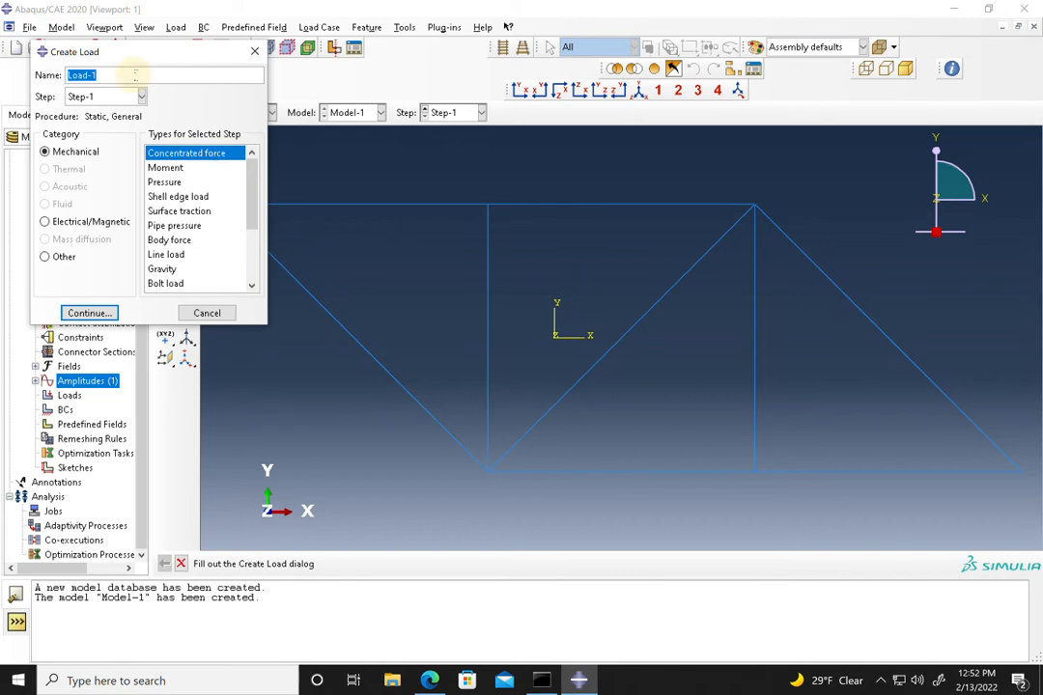
{"action": "type", "text": "Vertical"}
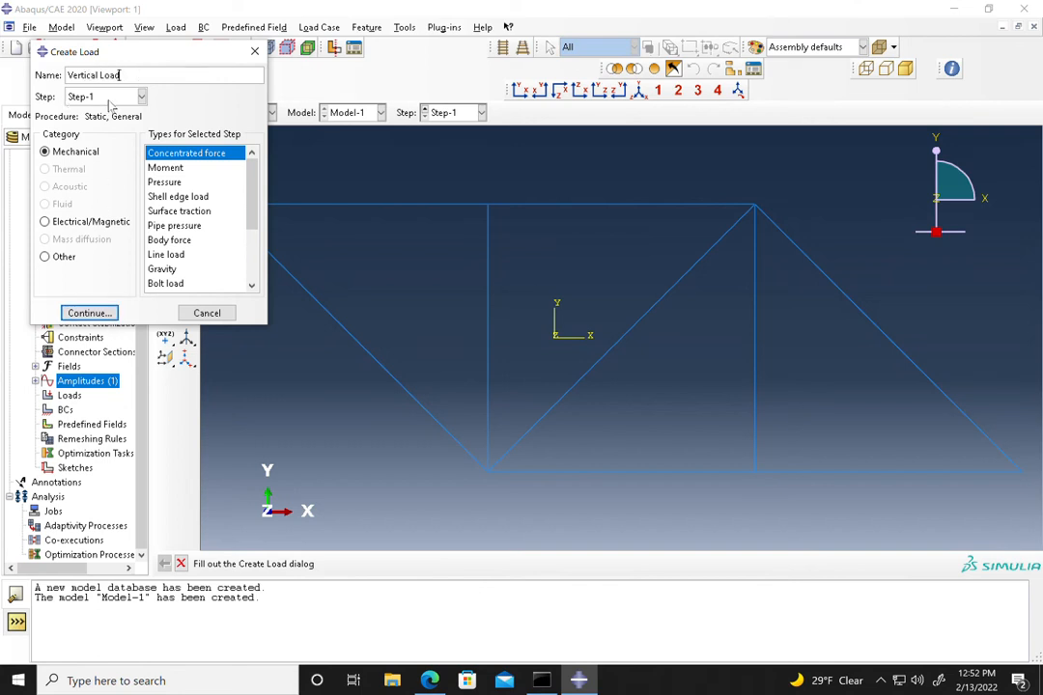
{"action": "left_click", "coordinate": [89, 313]}
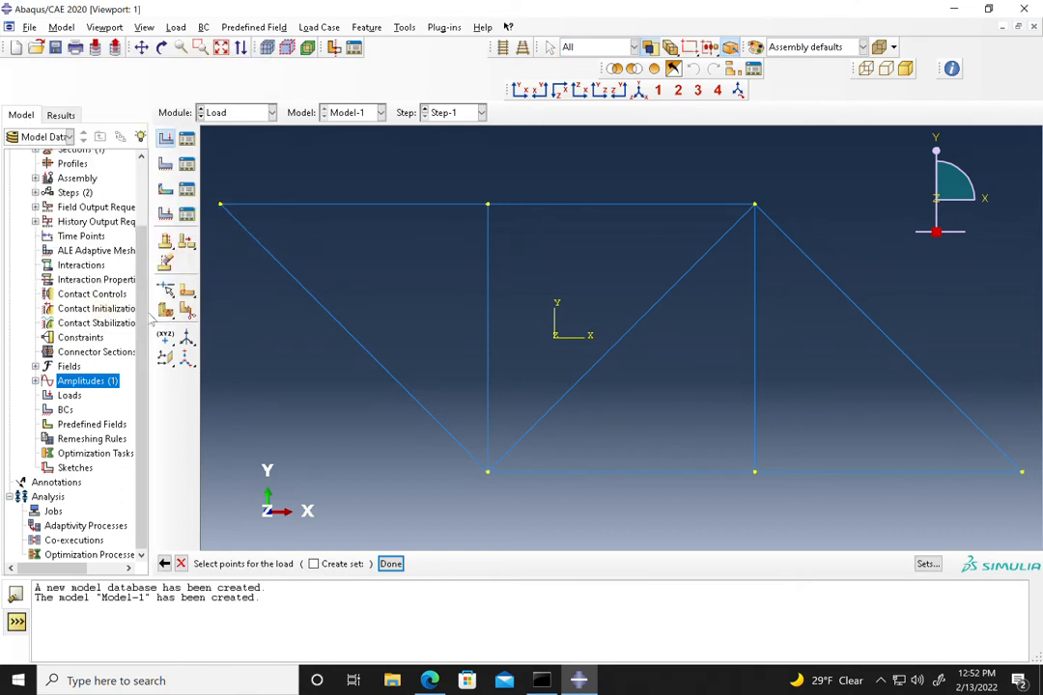
{"action": "left_click", "coordinate": [488, 473]}
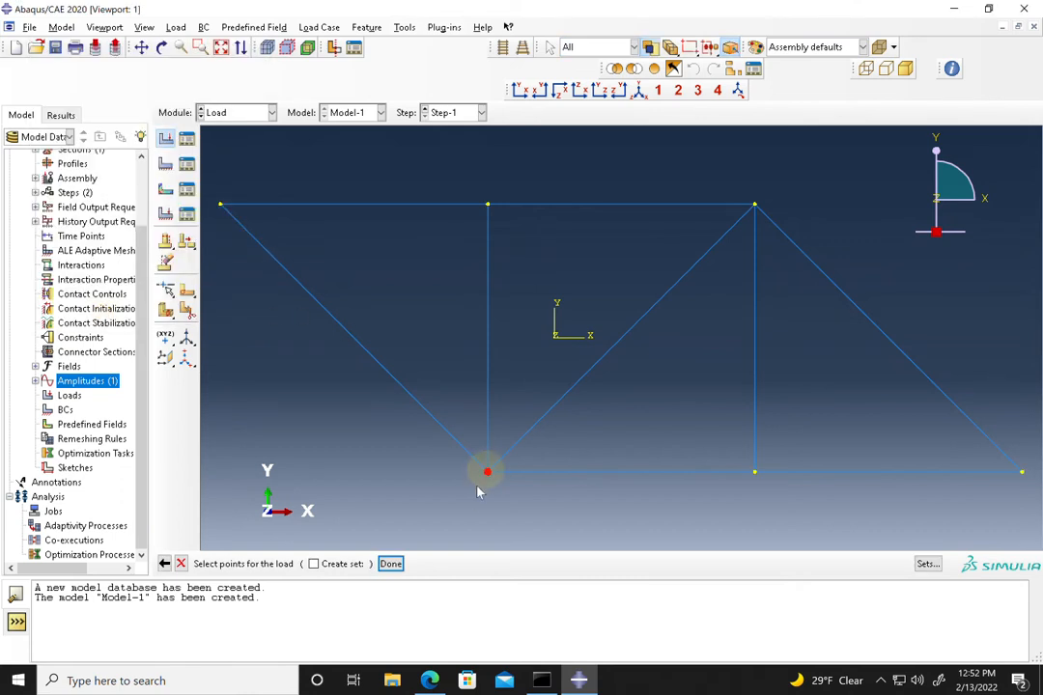
{"action": "left_click", "coordinate": [390, 564]}
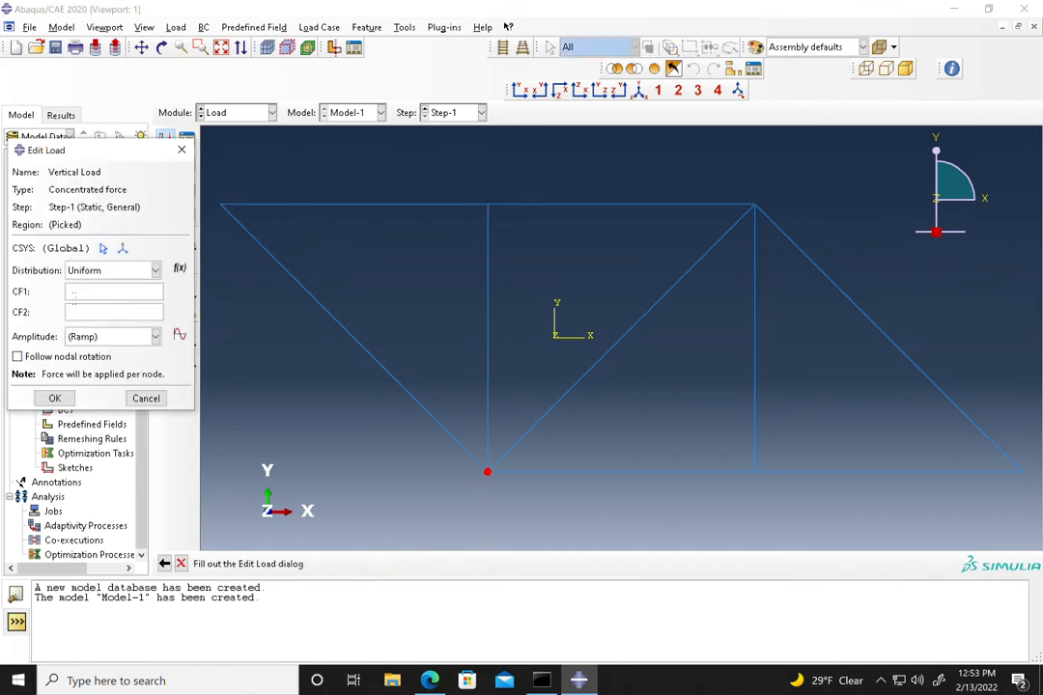
Set the vertical load's CF2 to -1 and assign it the Amp-1 amplitude.
{"action": "left_click", "coordinate": [74, 313]}
{"action": "left_click", "coordinate": [155, 336]}
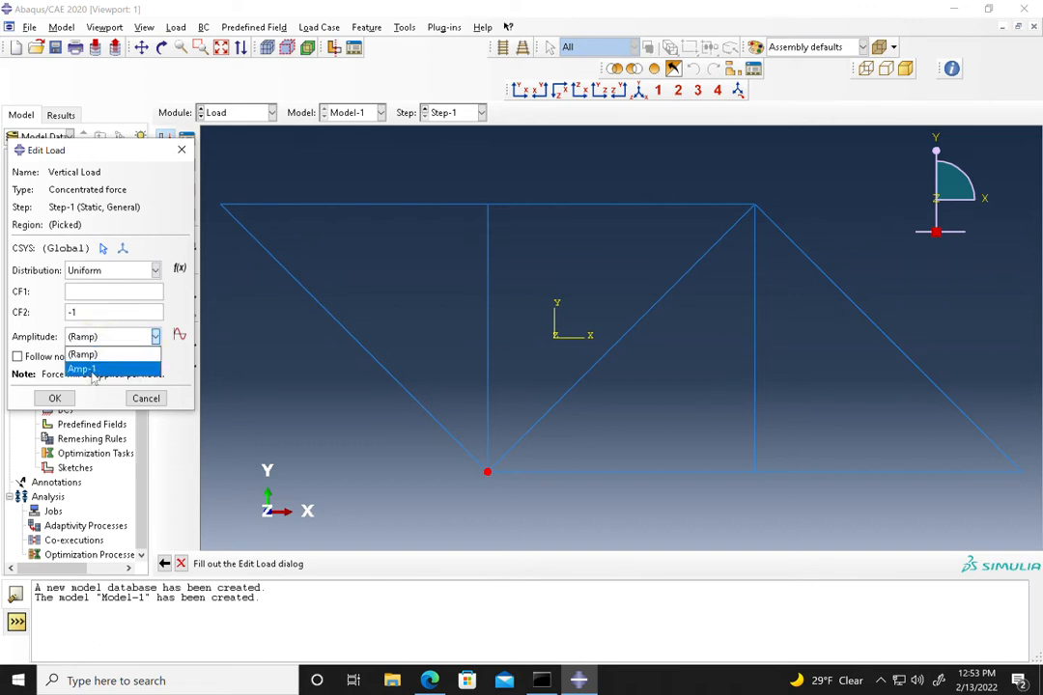
{"action": "left_click", "coordinate": [92, 372]}
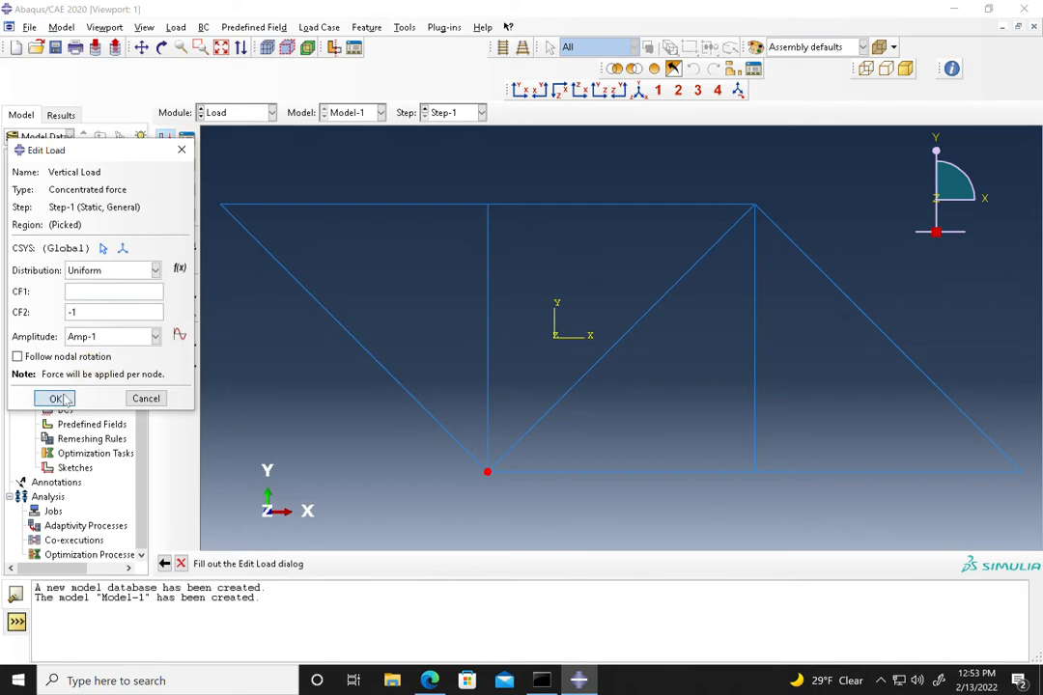
{"action": "left_click", "coordinate": [58, 398]}
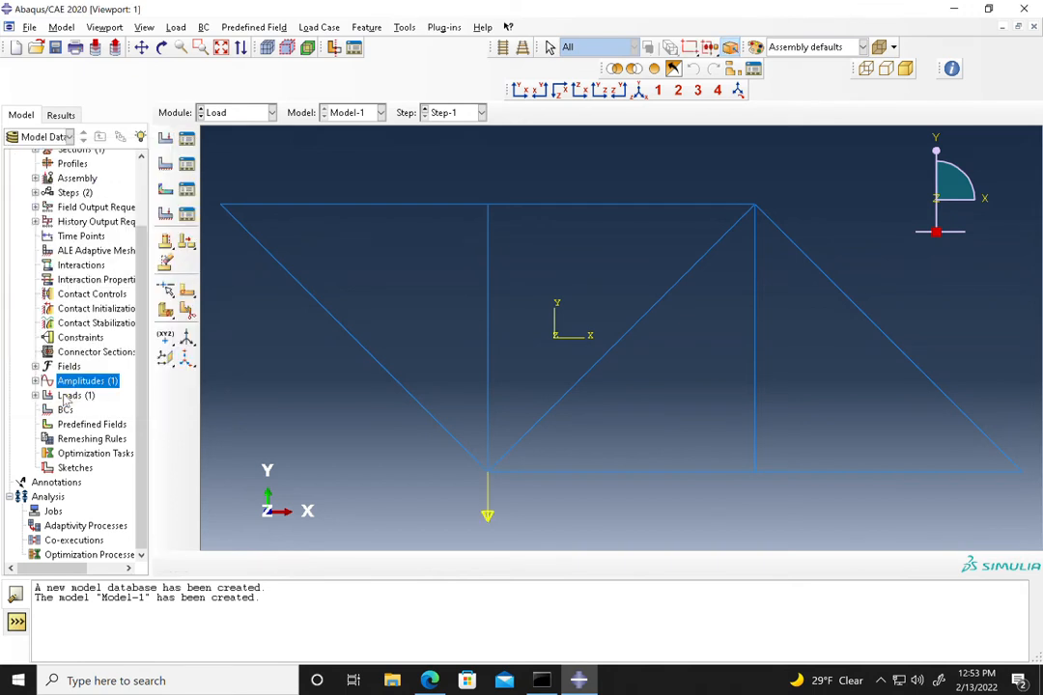
Create a mechanical concentrated force named Horizontal in Step-1 on the truss's upper-right joint.
{"action": "left_click", "coordinate": [166, 138]}
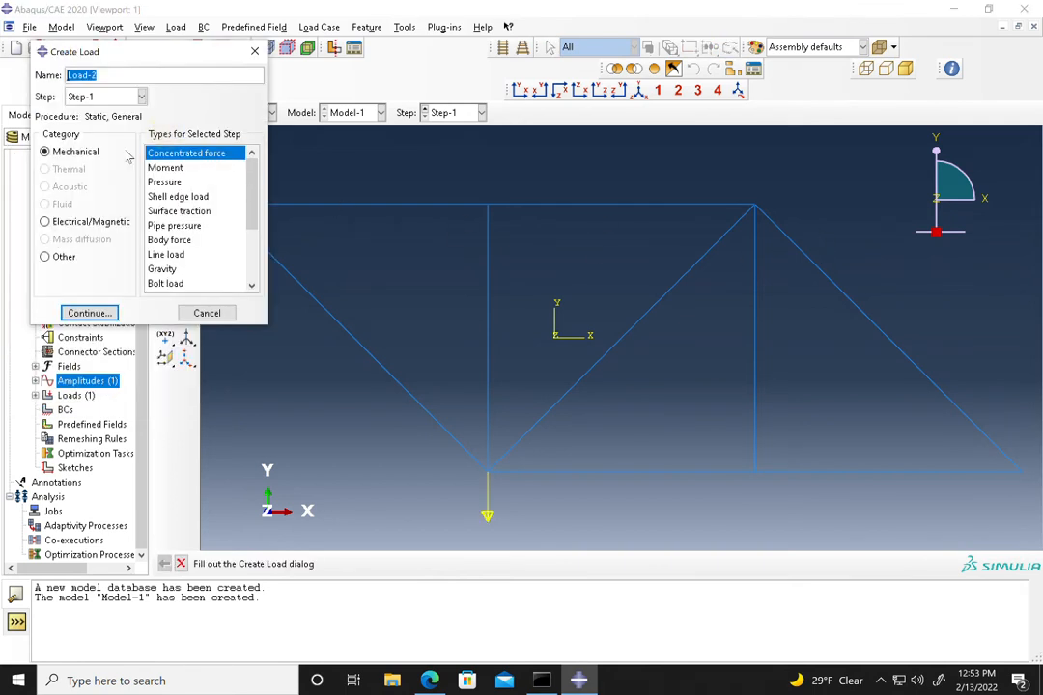
{"action": "type", "text": "Horizontal"}
{"action": "left_click", "coordinate": [79, 312]}
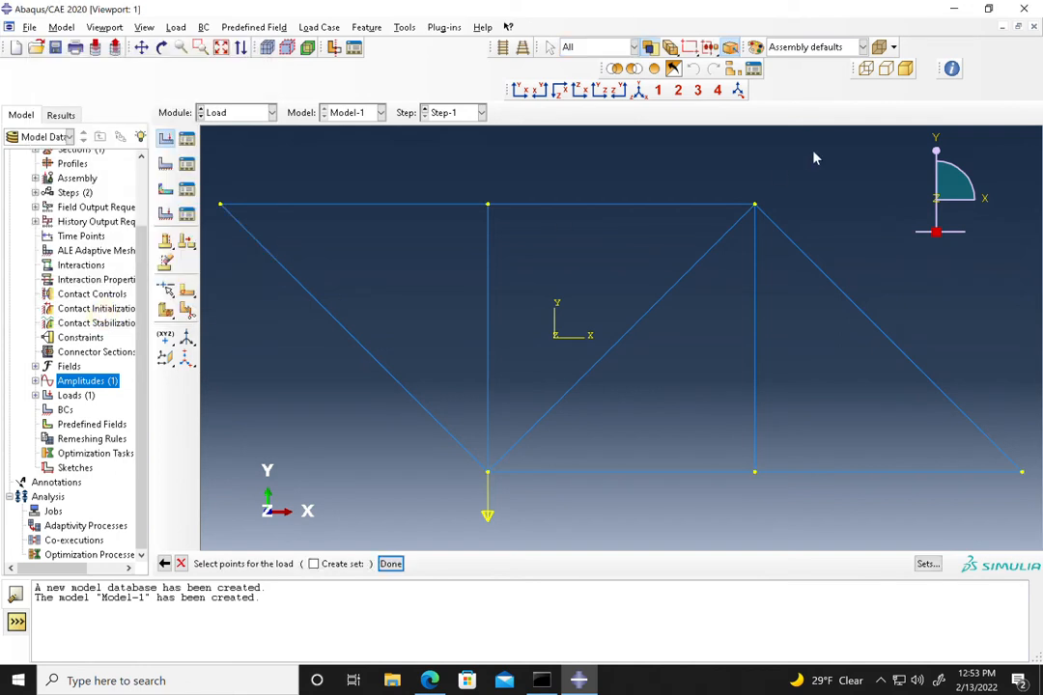
{"action": "left_click", "coordinate": [756, 206]}
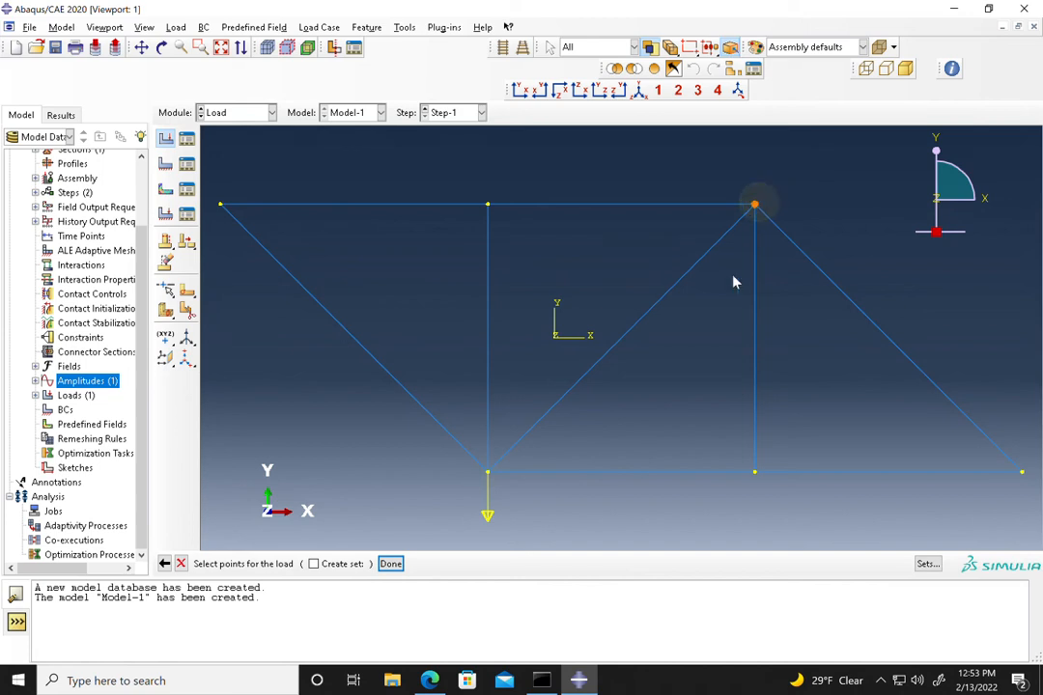
{"action": "left_click", "coordinate": [390, 562]}
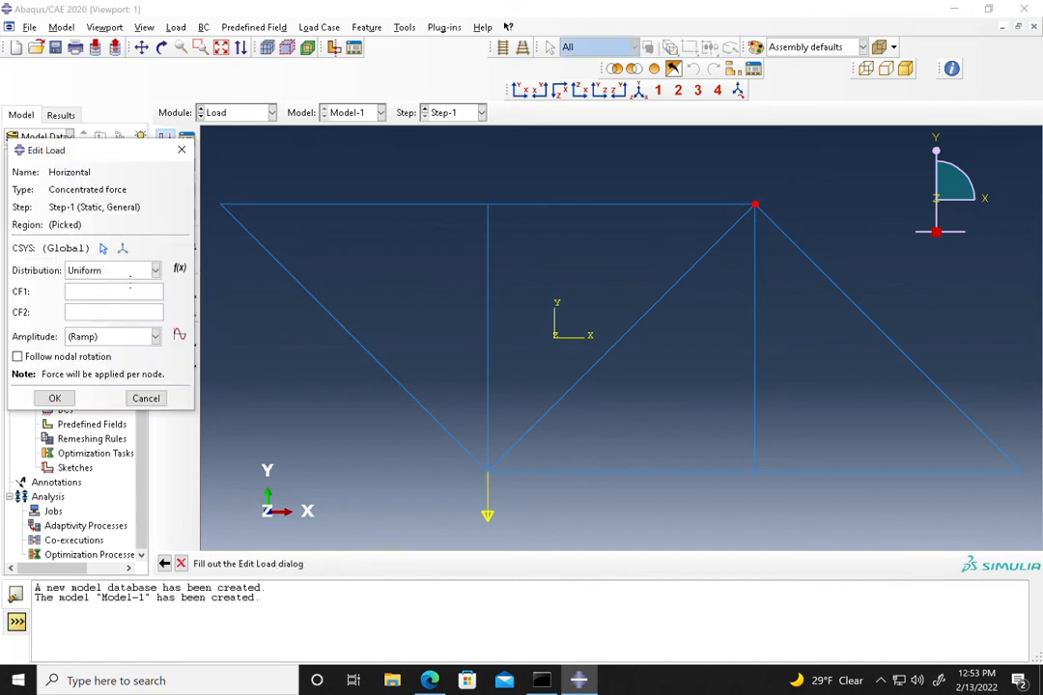
Set the horizontal load's CF1 to 1 and assign it the Amp-1 amplitude.
{"action": "left_click", "coordinate": [101, 293]}
{"action": "type", "text": "1"}
{"action": "left_click", "coordinate": [153, 337]}
{"action": "left_click", "coordinate": [82, 367]}
{"action": "left_click", "coordinate": [56, 400]}
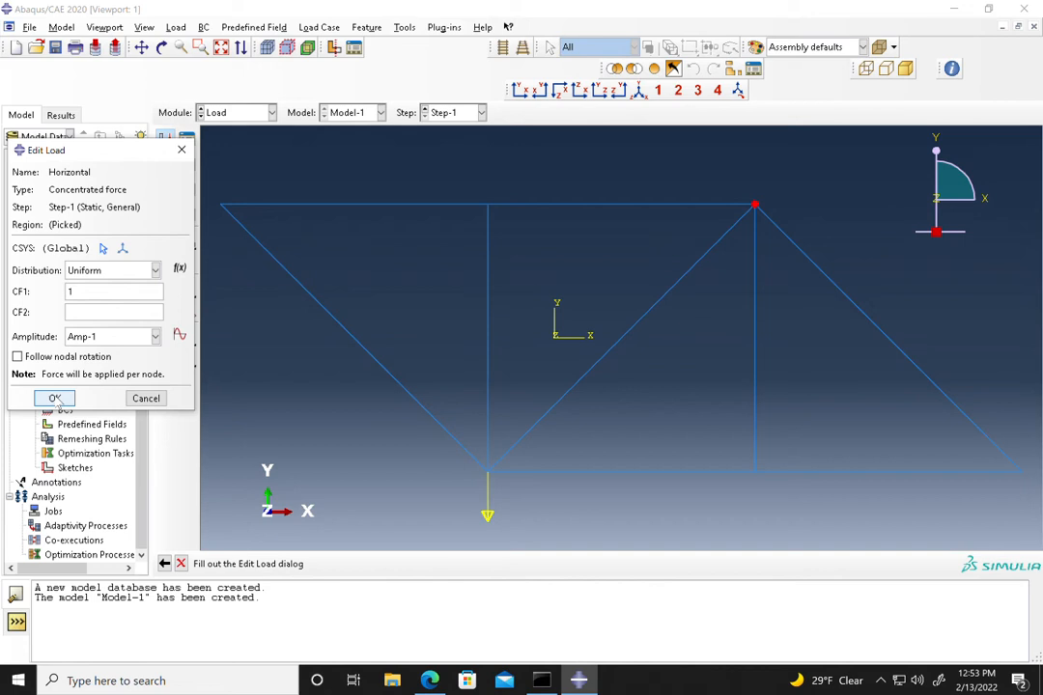
{"action": "left_click", "coordinate": [56, 399]}
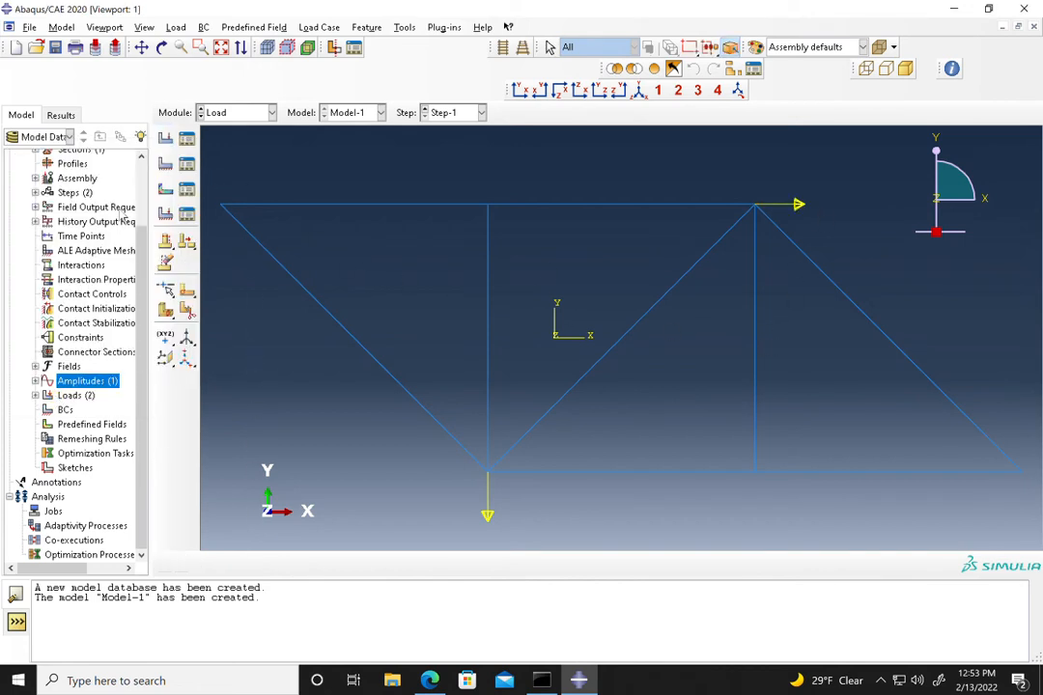
Create a Displacement/Rotation boundary condition named Pin in Step-1 on the truss's upper-left joint.
{"action": "left_click", "coordinate": [165, 165]}
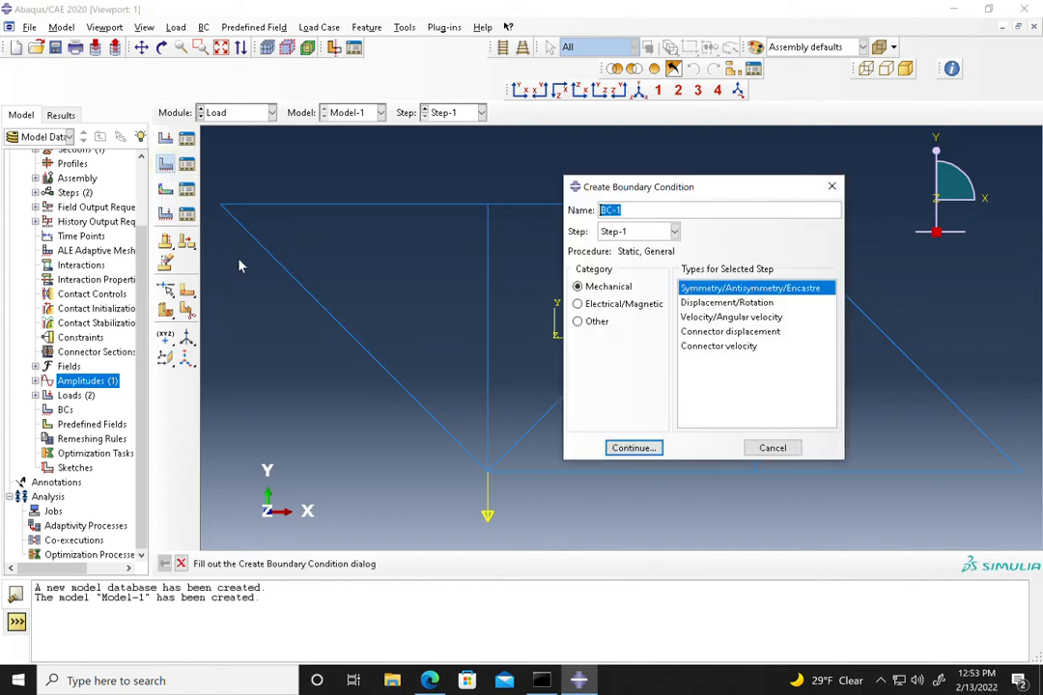
{"action": "left_click", "coordinate": [724, 303]}
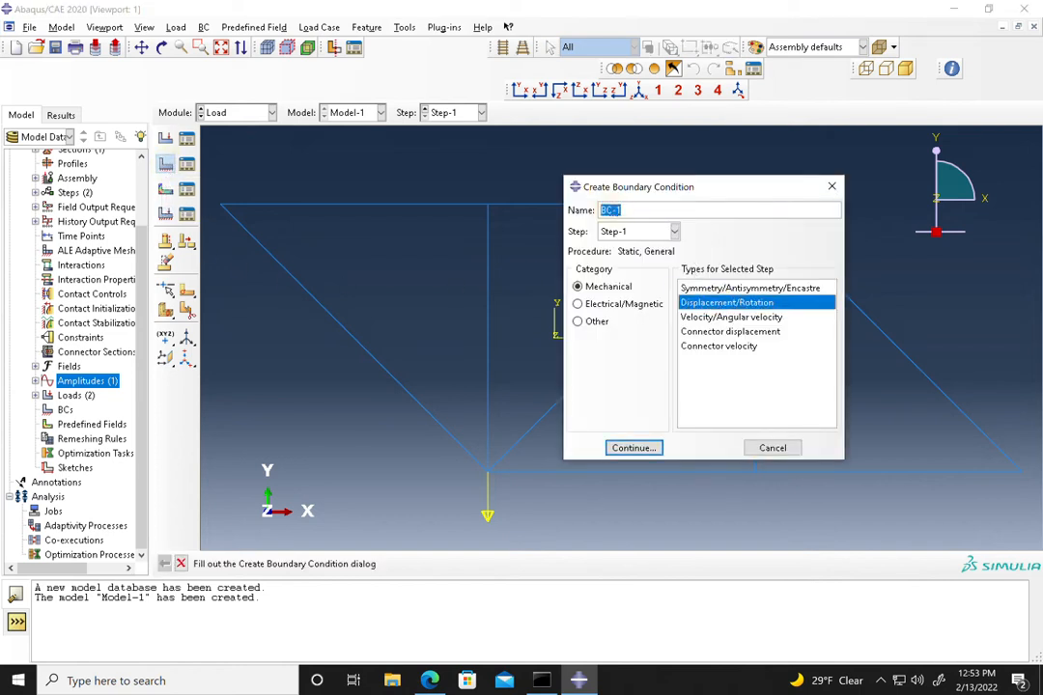
{"action": "type", "text": "Pin"}
{"action": "left_click", "coordinate": [632, 446]}
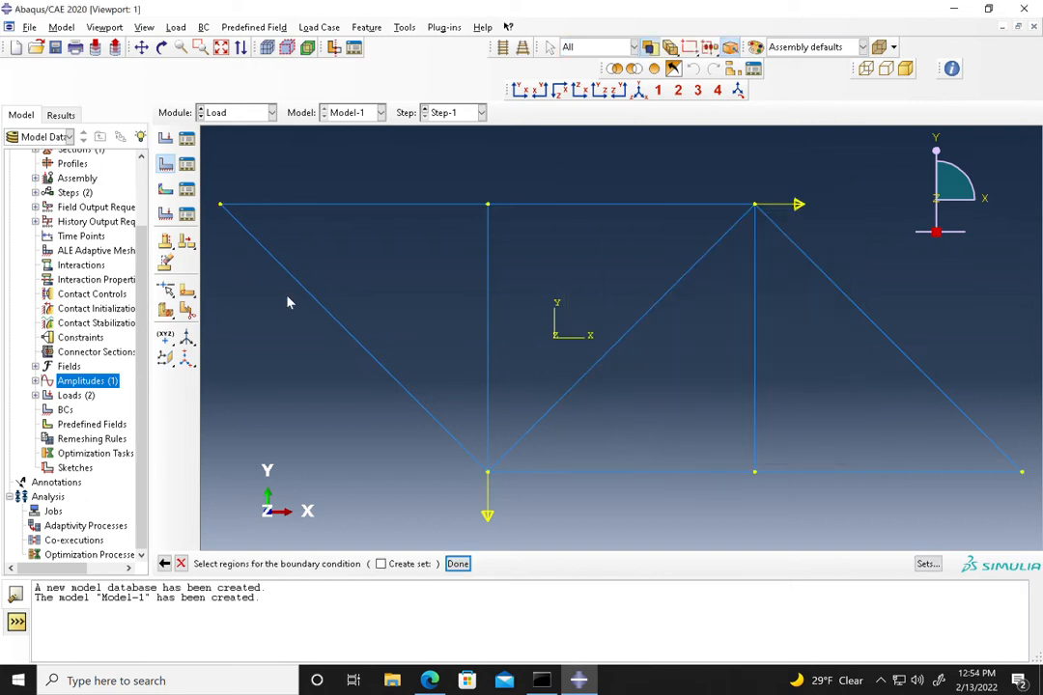
{"action": "left_click", "coordinate": [222, 207]}
{"action": "left_click", "coordinate": [457, 564]}
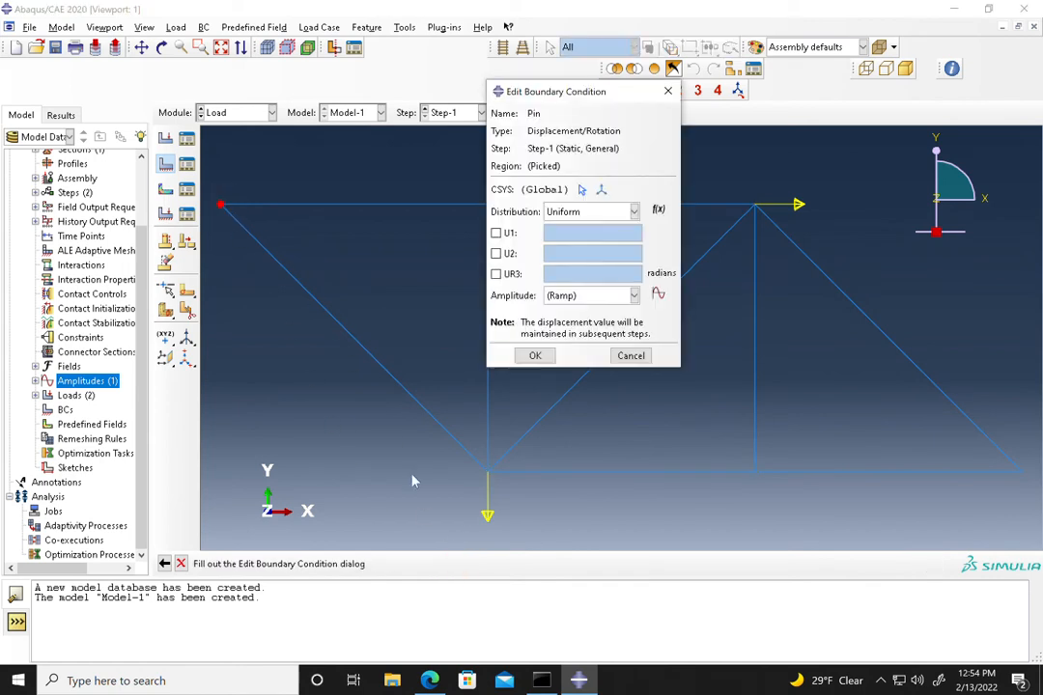
Constrain U1 and U2 to 0 for the Pin boundary condition, leaving UR3 free.
{"action": "left_click", "coordinate": [508, 234]}
{"action": "left_click", "coordinate": [511, 253]}
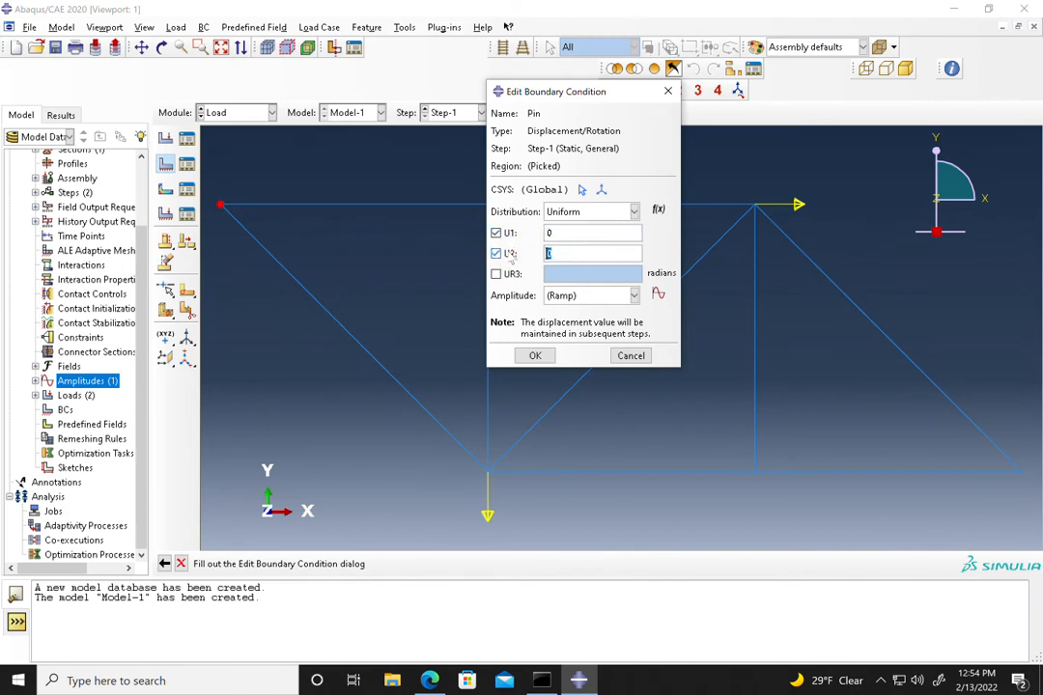
{"action": "left_click", "coordinate": [536, 356]}
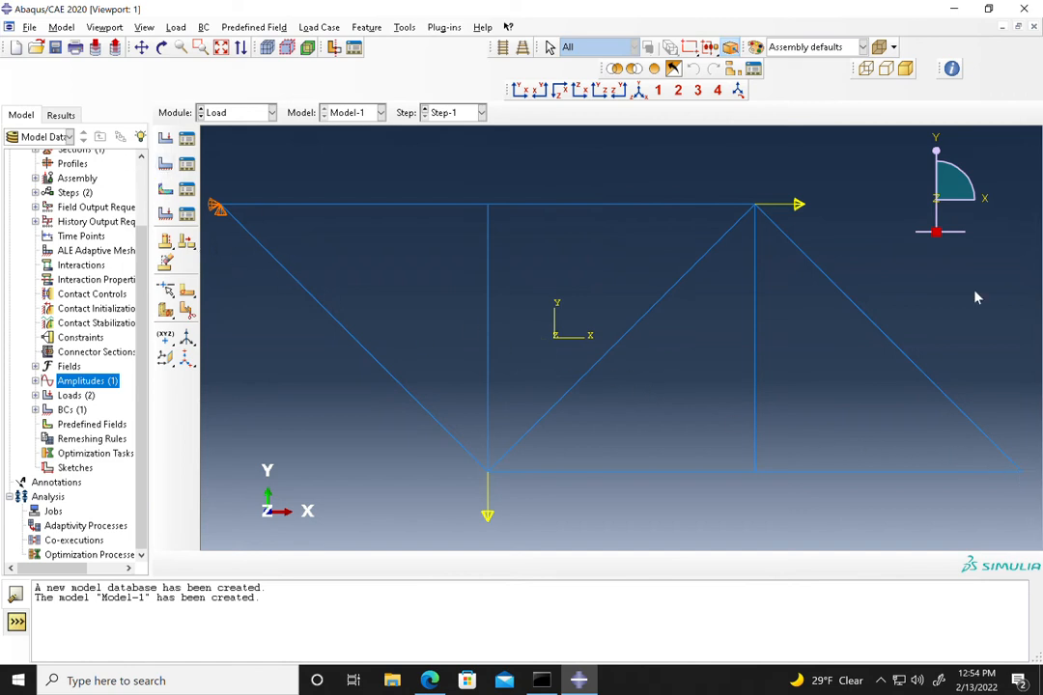
Check the inclined roller support in the Microsoft Whiteboard truss sketch, and return to Abaqus/CAE.
{"action": "double_click", "coordinate": [825, 9]}
{"action": "left_click_drag", "start_coordinate": [522, 50], "coordinate": [471, 296]}
{"action": "left_click_drag", "start_coordinate": [576, 309], "coordinate": [690, 8]}
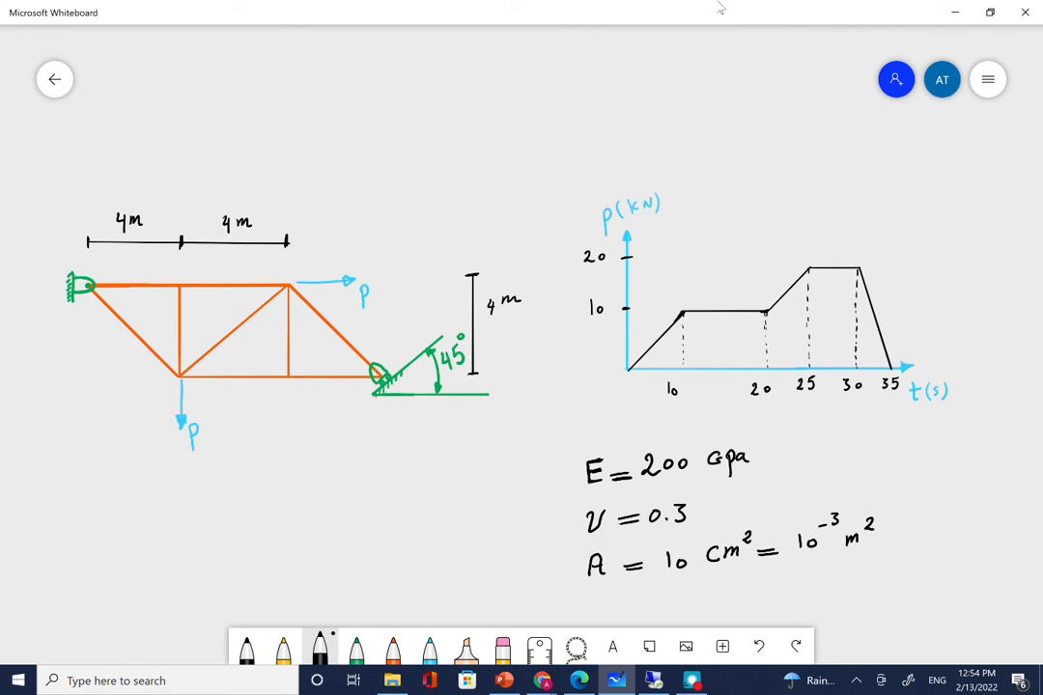
{"action": "left_click", "coordinate": [653, 680]}
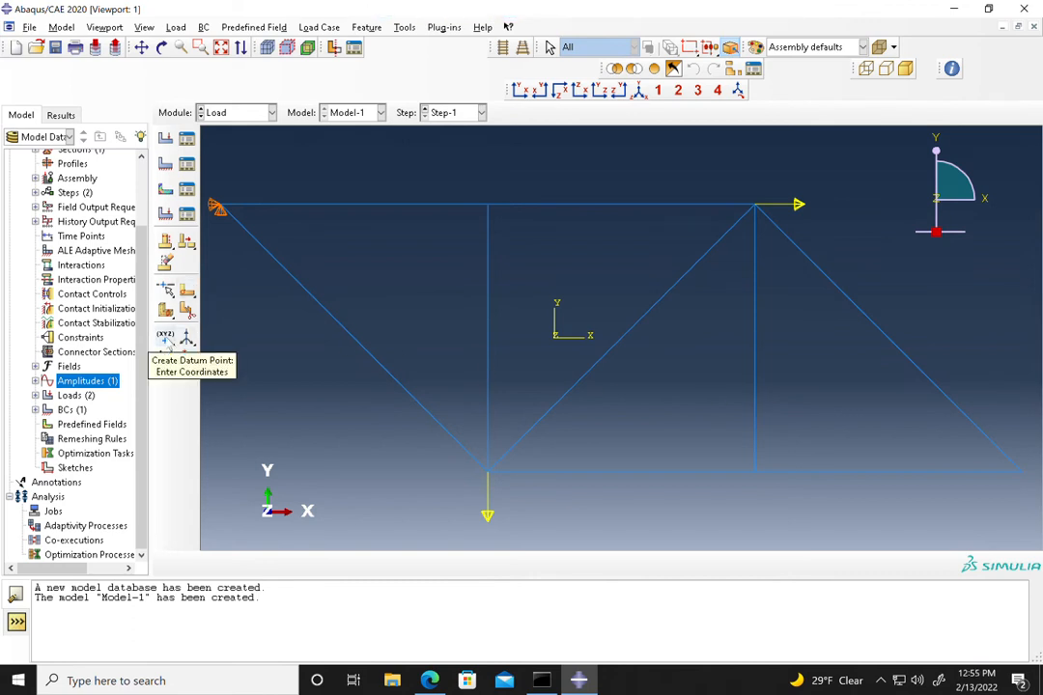
Create a datum point offset equally in positive X and Y from the truss's lower-right joint.
{"action": "left_click", "coordinate": [166, 338]}
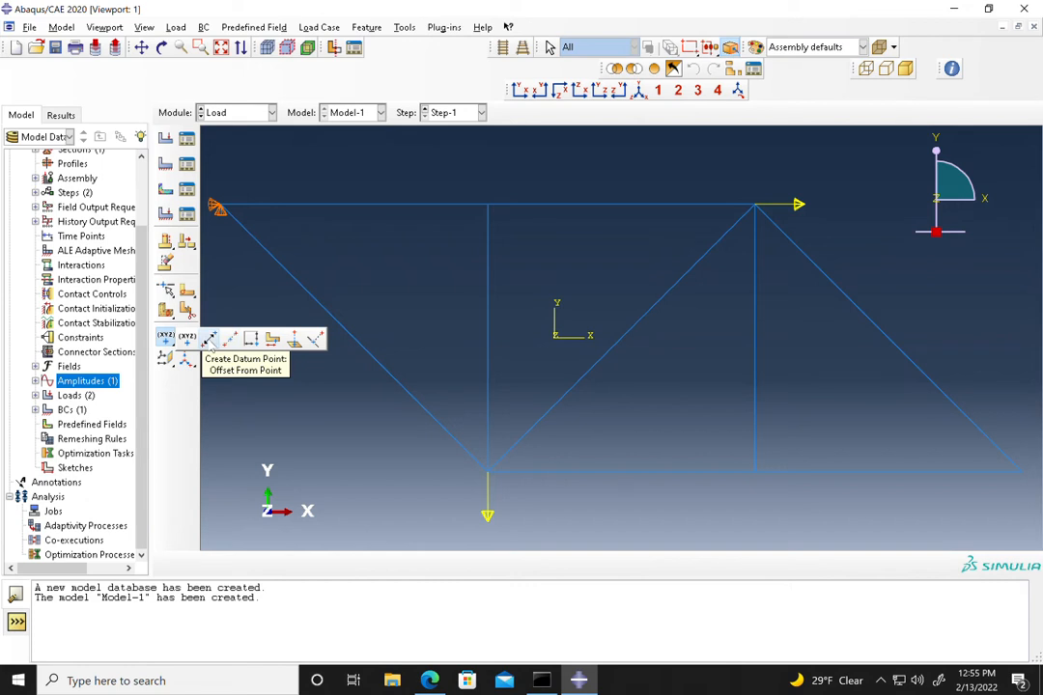
{"action": "left_click", "coordinate": [210, 339]}
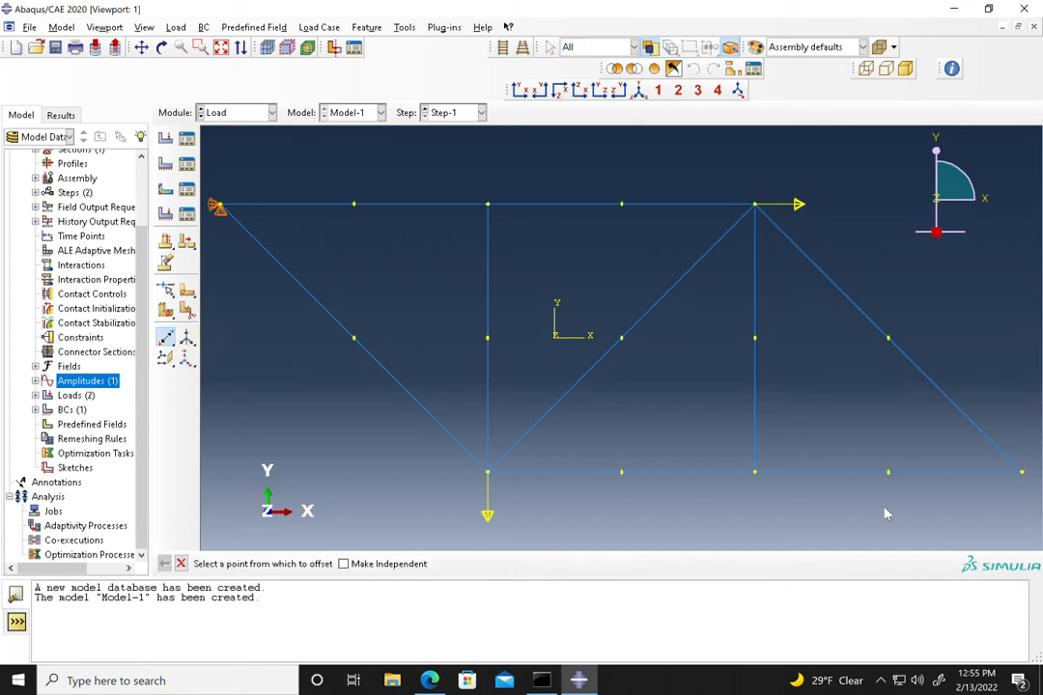
{"action": "left_click", "coordinate": [1022, 472]}
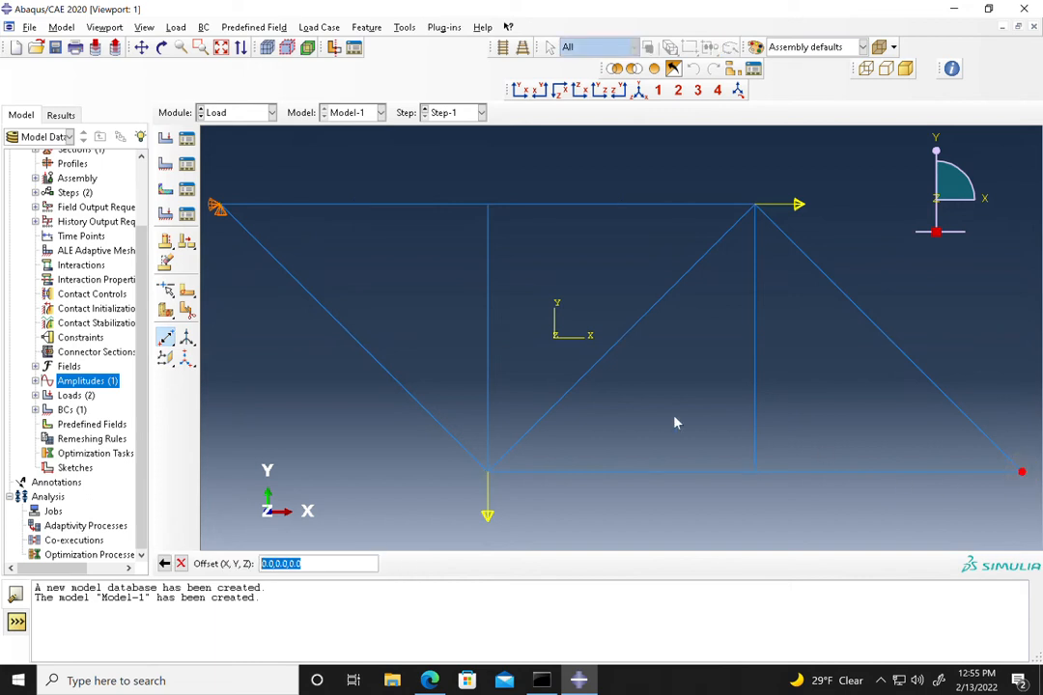
{"action": "left_click", "coordinate": [268, 565]}
{"action": "key", "text": "Return"}
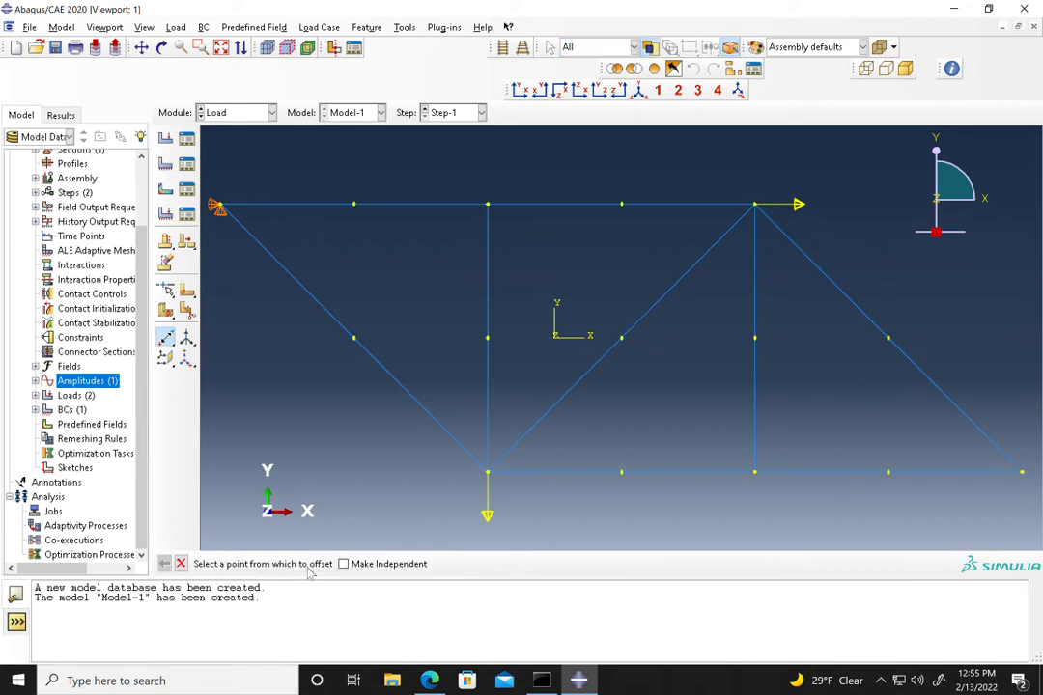
{"action": "scroll", "coordinate": [789, 263], "scroll_direction": "up", "scroll_amount": 1}
{"action": "scroll", "coordinate": [782, 290], "scroll_direction": "down", "scroll_amount": 2}
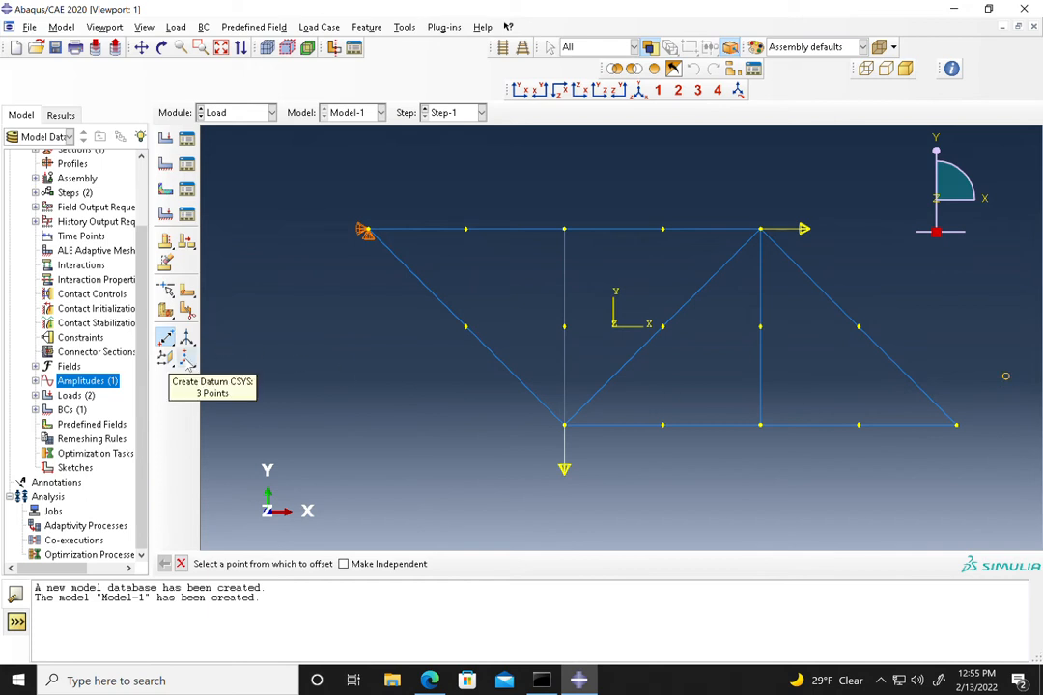
Create a rectangular three-point datum CSYS at the lower-right joint, with its X-axis through the datum point and the right diagonal's midpoint in its X-Y plane.
{"action": "left_click", "coordinate": [187, 359]}
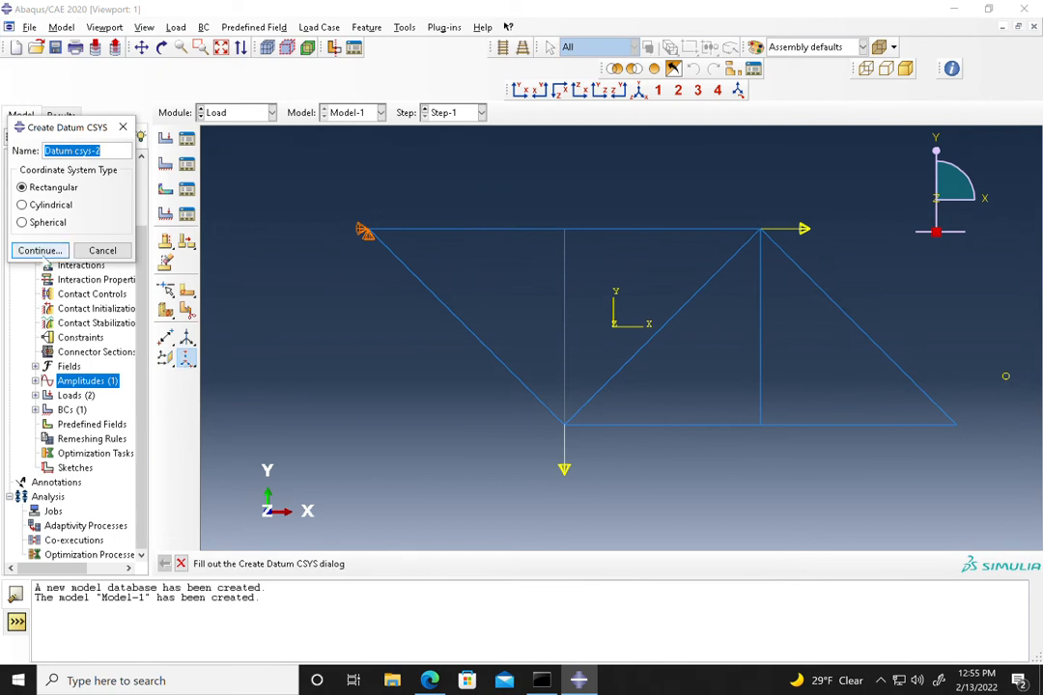
{"action": "left_click", "coordinate": [41, 250]}
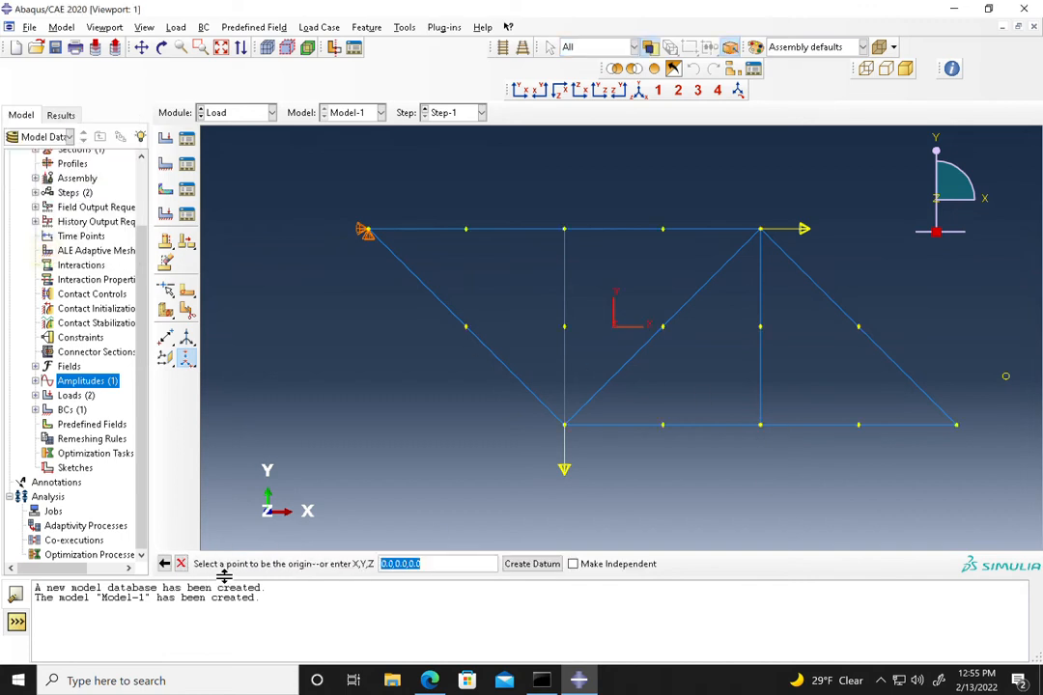
{"action": "left_click", "coordinate": [957, 427]}
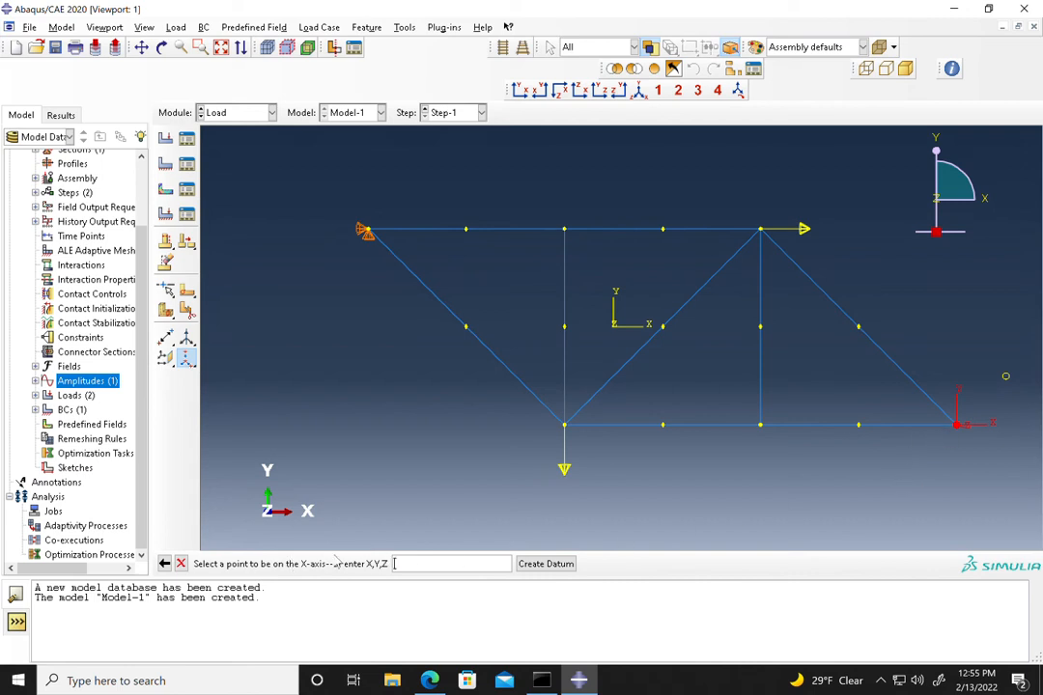
{"action": "left_click", "coordinate": [1005, 378]}
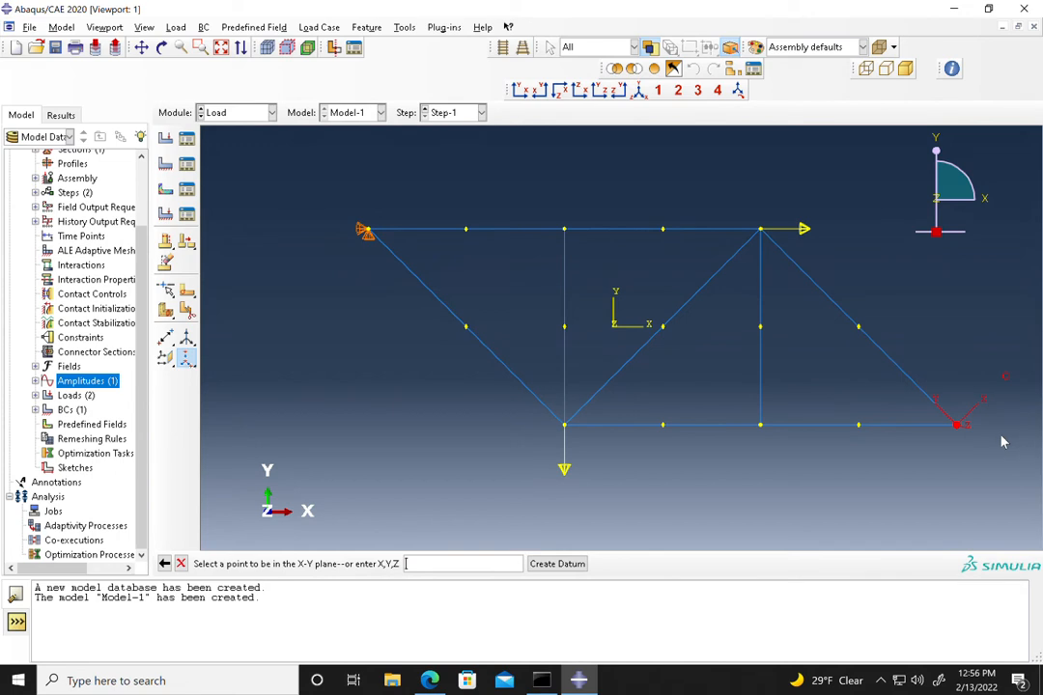
{"action": "left_click", "coordinate": [859, 338]}
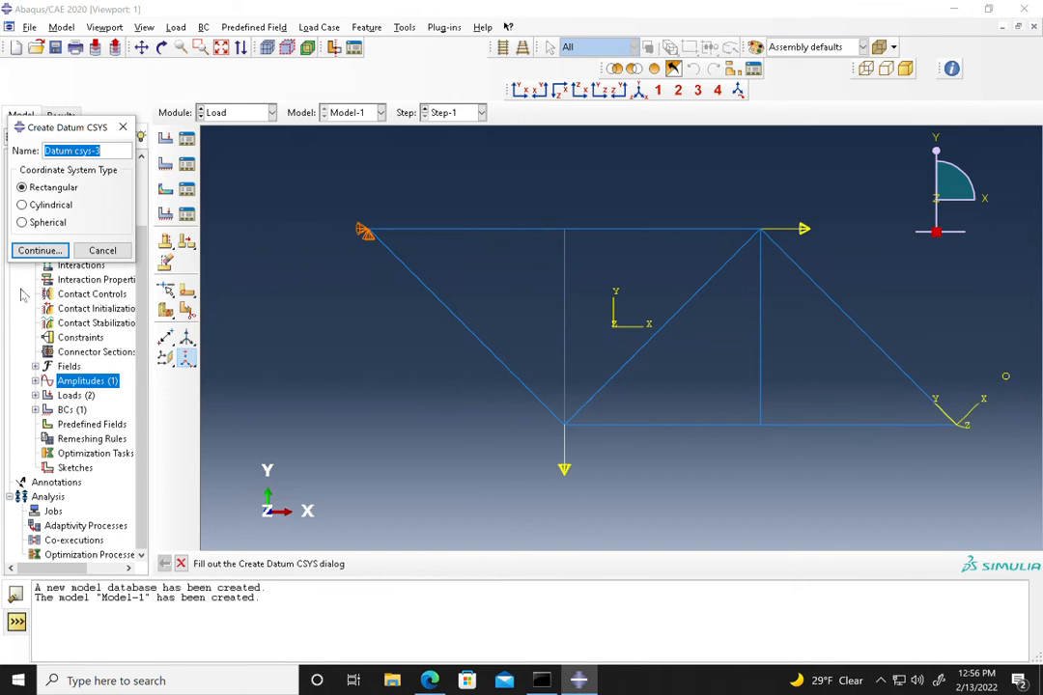
{"action": "left_click", "coordinate": [103, 250]}
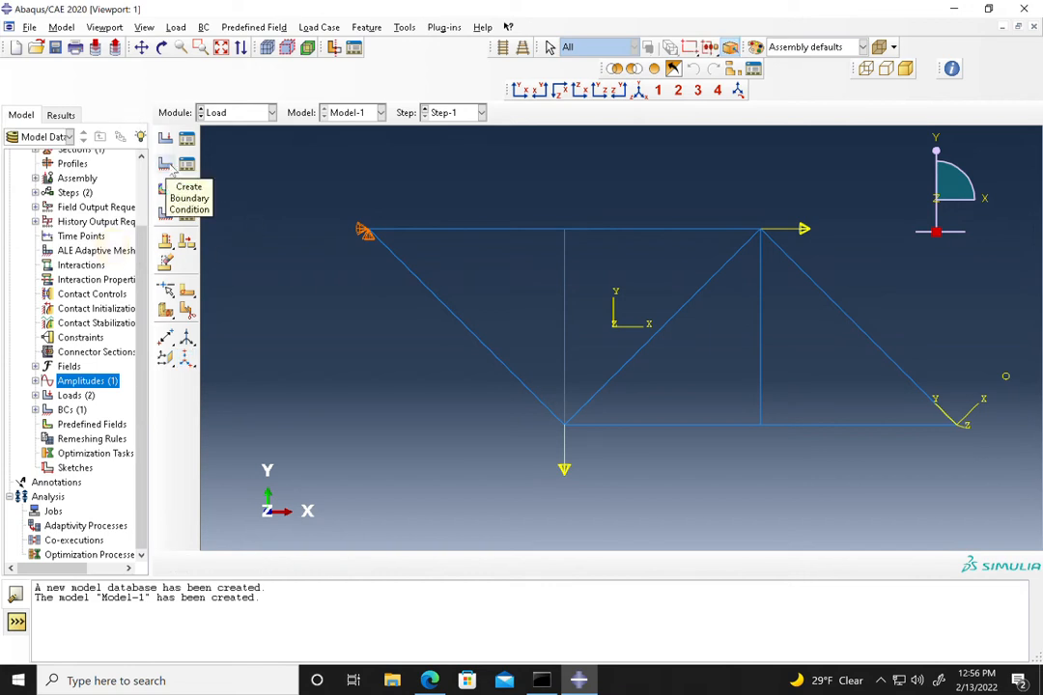
Create a Displacement/Rotation boundary condition named Roller in Step-1 at the truss's lower-right joint.
{"action": "left_click", "coordinate": [165, 164]}
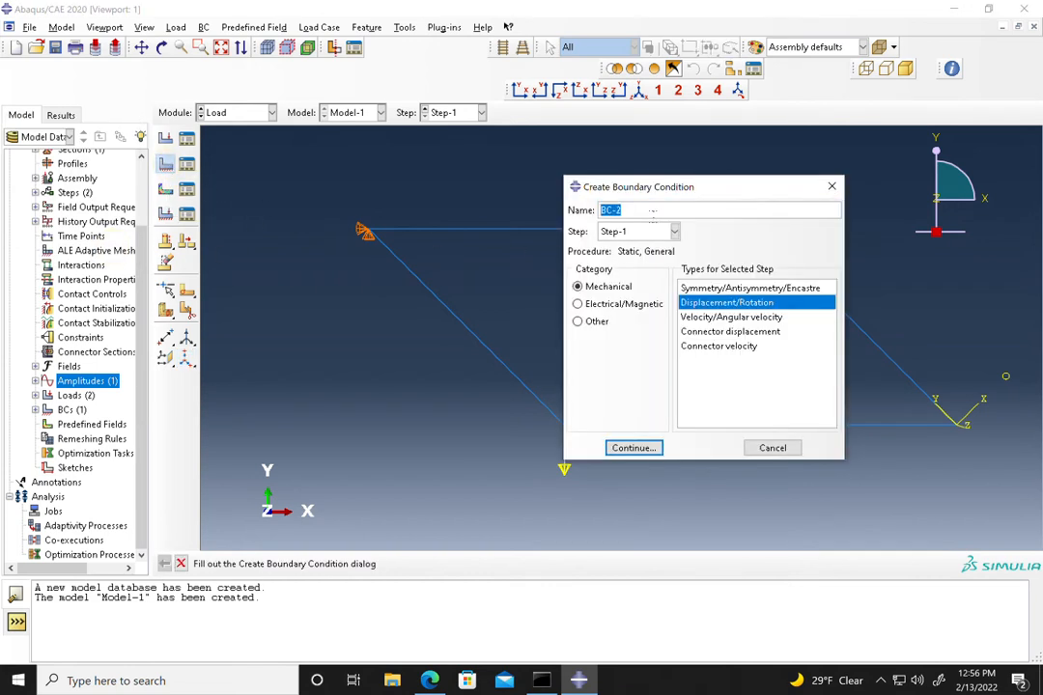
{"action": "type", "text": "Roller"}
{"action": "left_click", "coordinate": [637, 448]}
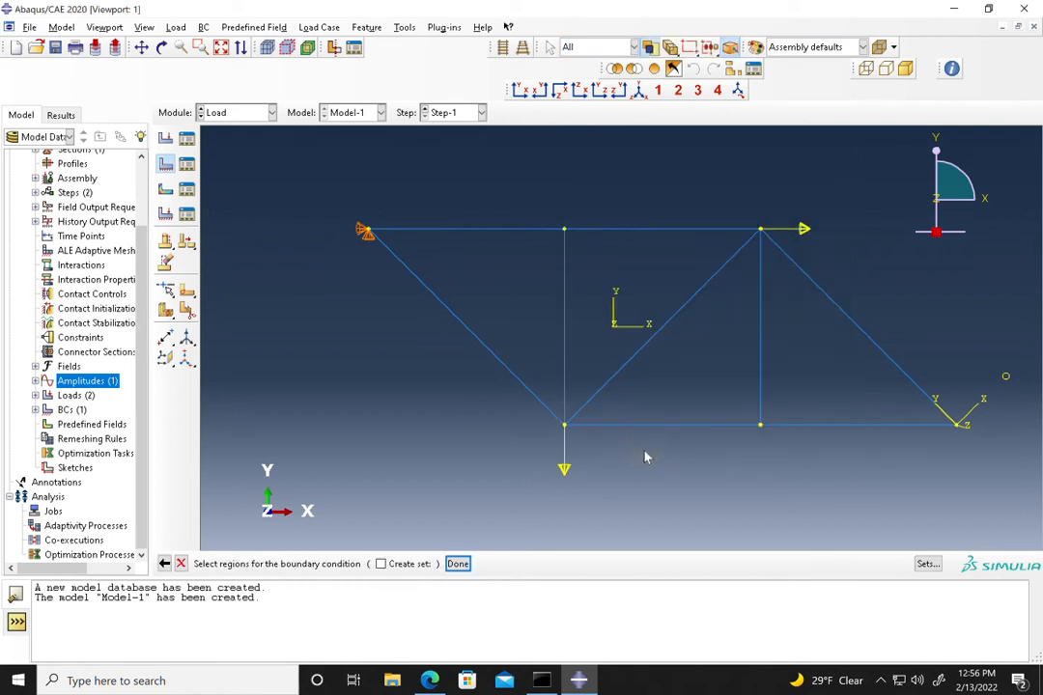
{"action": "left_click", "coordinate": [959, 431]}
{"action": "left_click", "coordinate": [457, 564]}
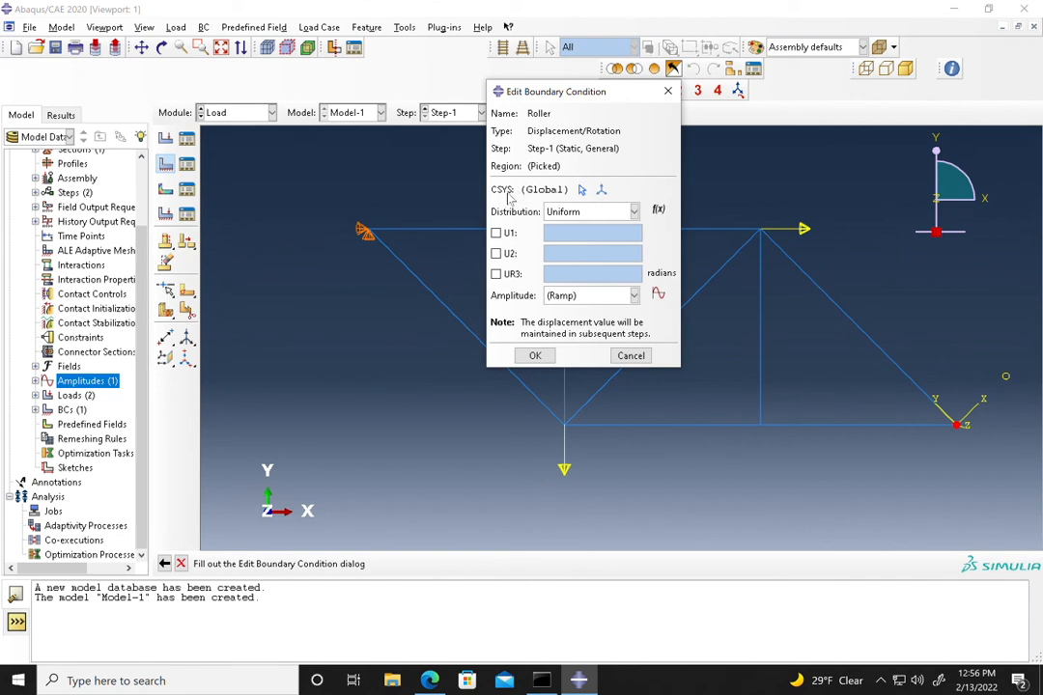
Orient the Roller boundary condition to the inclined datum CSYS at the lower-right joint and constrain only U2 to 0.
{"action": "left_click", "coordinate": [581, 189]}
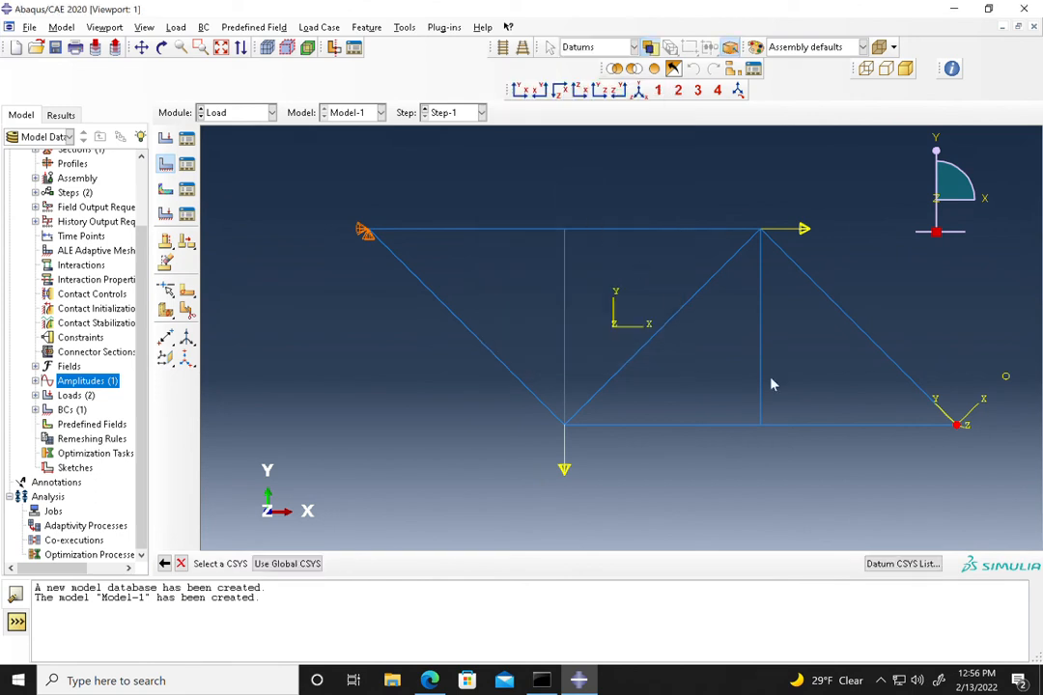
{"action": "left_click", "coordinate": [975, 413]}
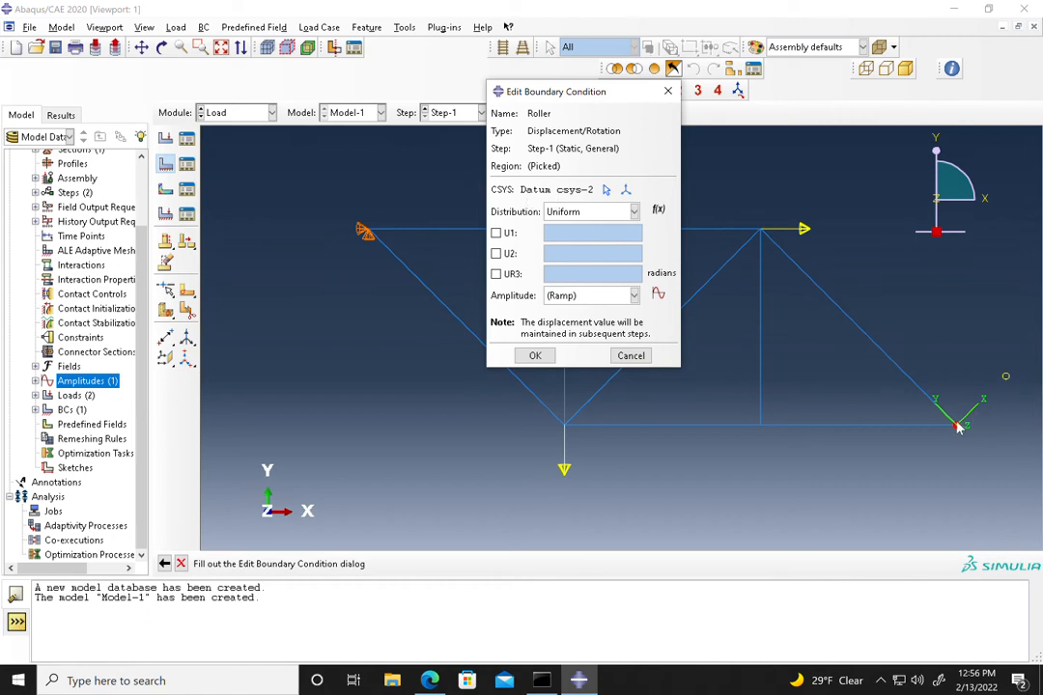
{"action": "left_click", "coordinate": [496, 253]}
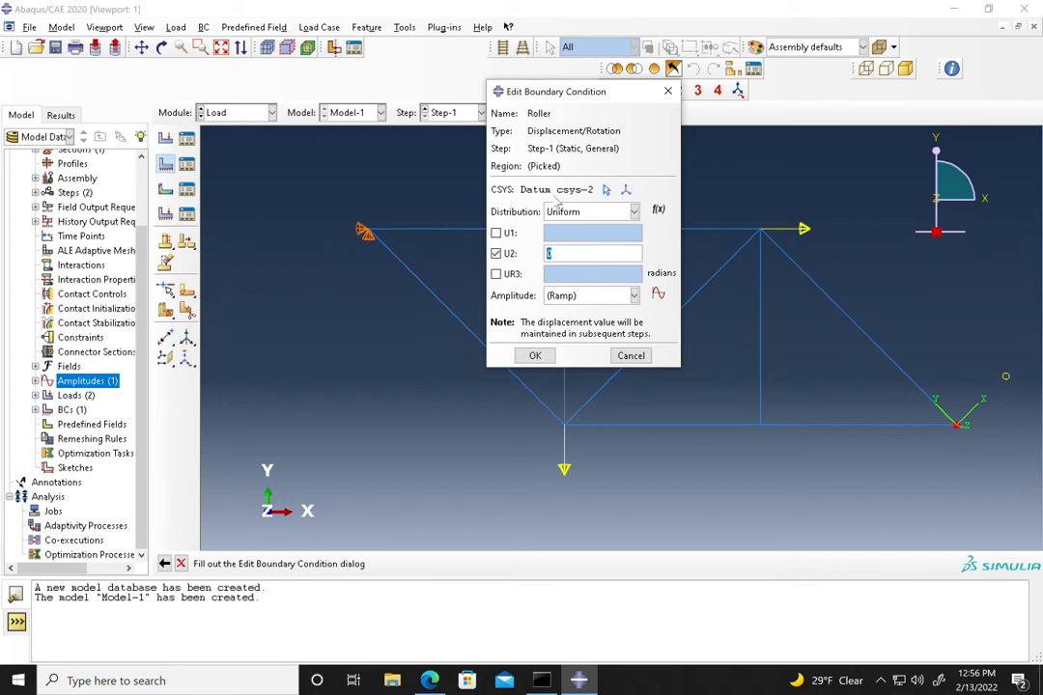
{"action": "left_click", "coordinate": [536, 357]}
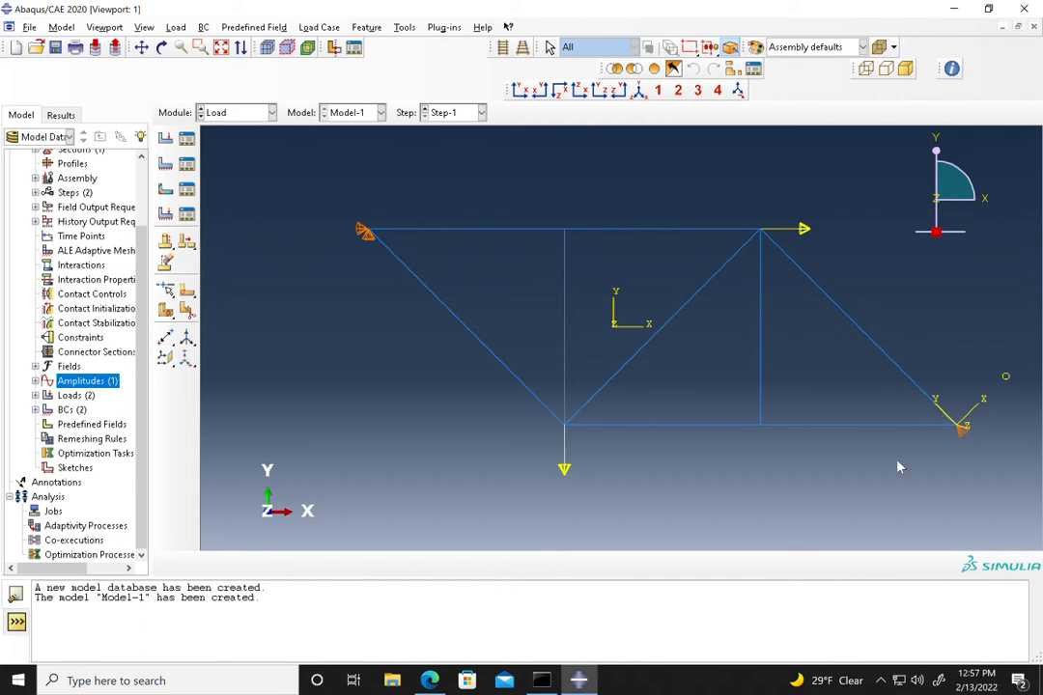
Switch to the Mesh module and try to seed edges on the assembly.
{"action": "left_click", "coordinate": [232, 114]}
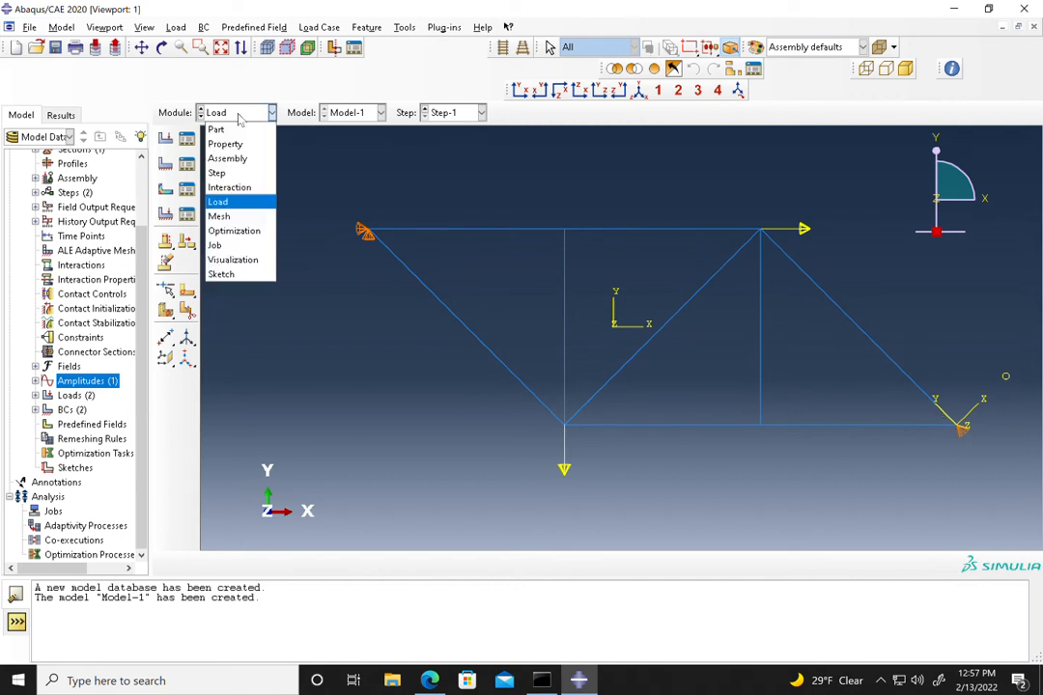
{"action": "left_click", "coordinate": [235, 218]}
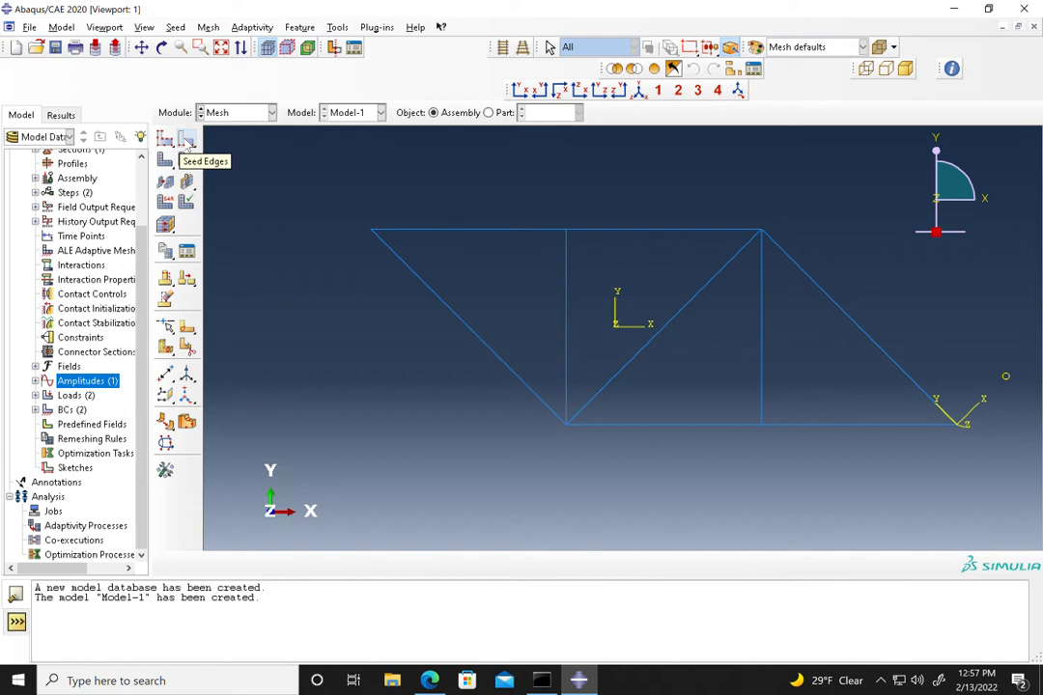
{"action": "left_click", "coordinate": [186, 141]}
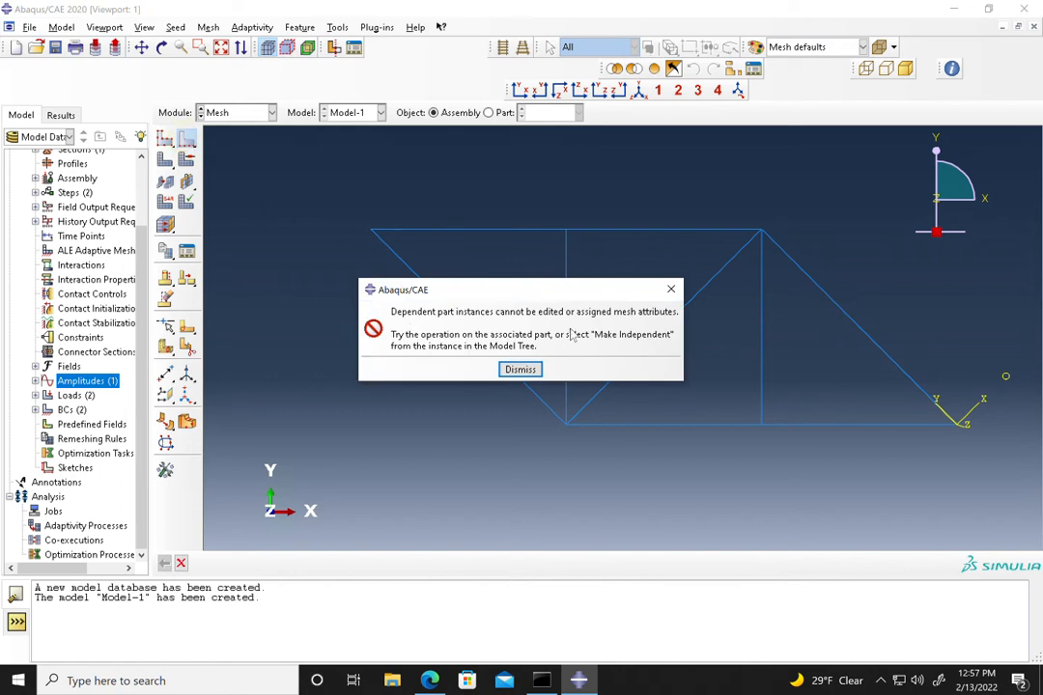
{"action": "left_click", "coordinate": [521, 370]}
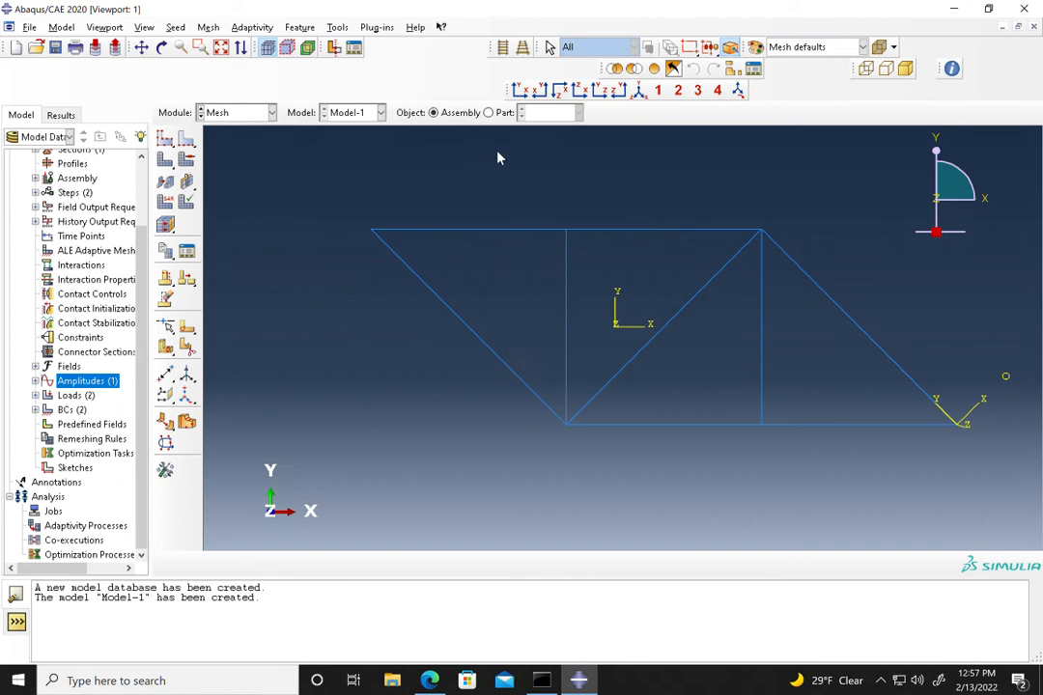
Work on Part-1 instead of the assembly and seed all truss edges by number with 1 element per edge.
{"action": "left_click", "coordinate": [490, 113]}
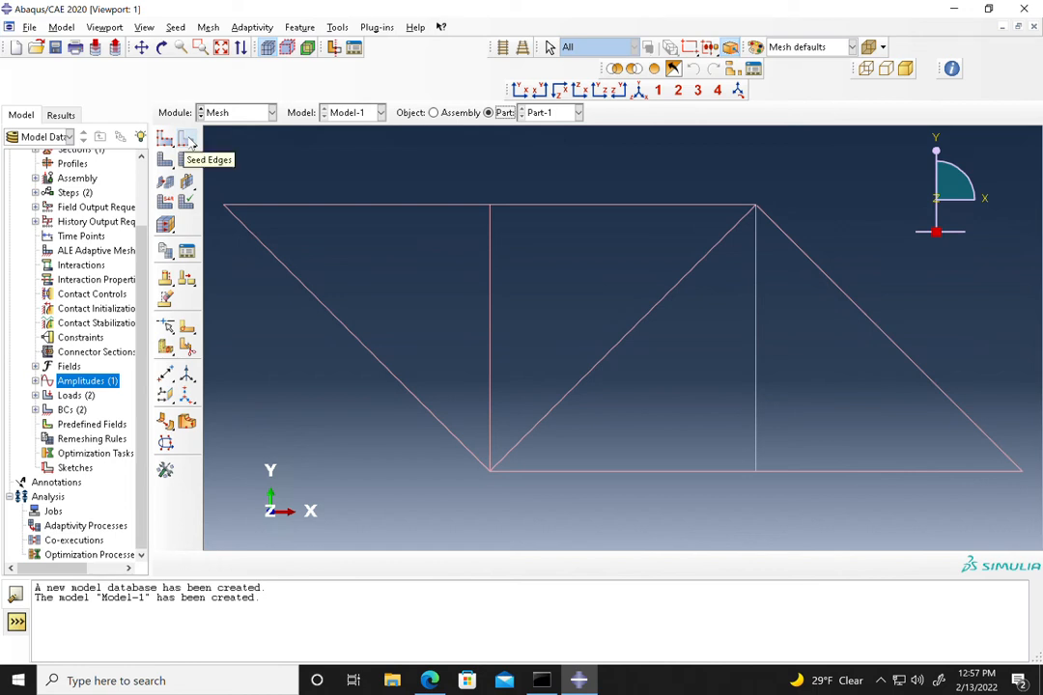
{"action": "left_click", "coordinate": [190, 141]}
{"action": "left_click_drag", "start_coordinate": [234, 158], "coordinate": [1025, 503]}
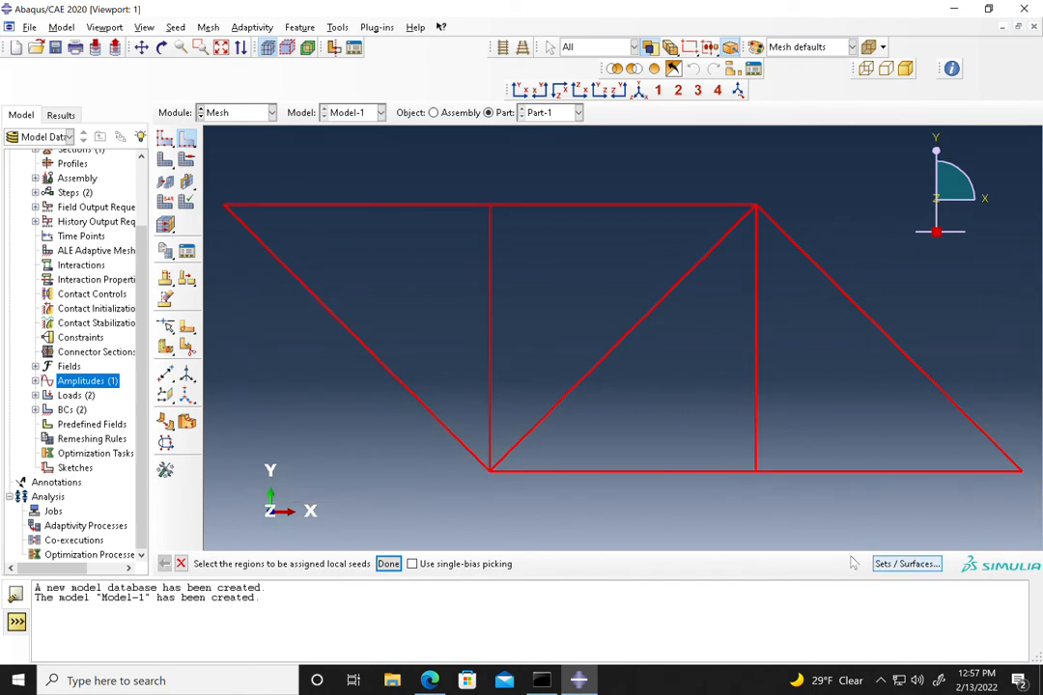
{"action": "left_click", "coordinate": [387, 564]}
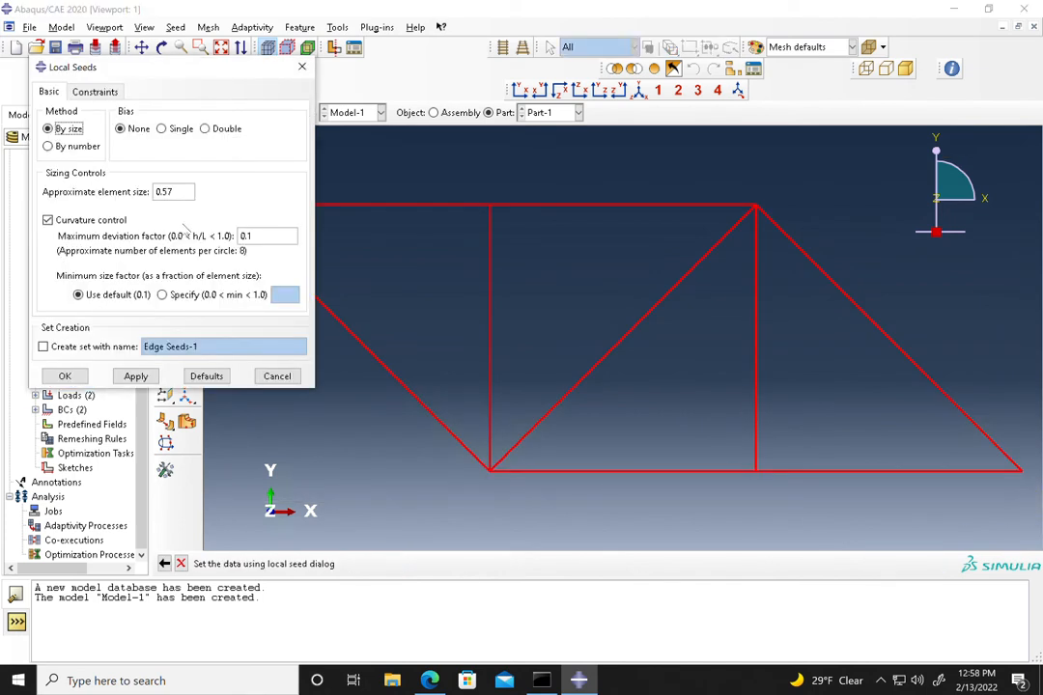
{"action": "left_click", "coordinate": [75, 146]}
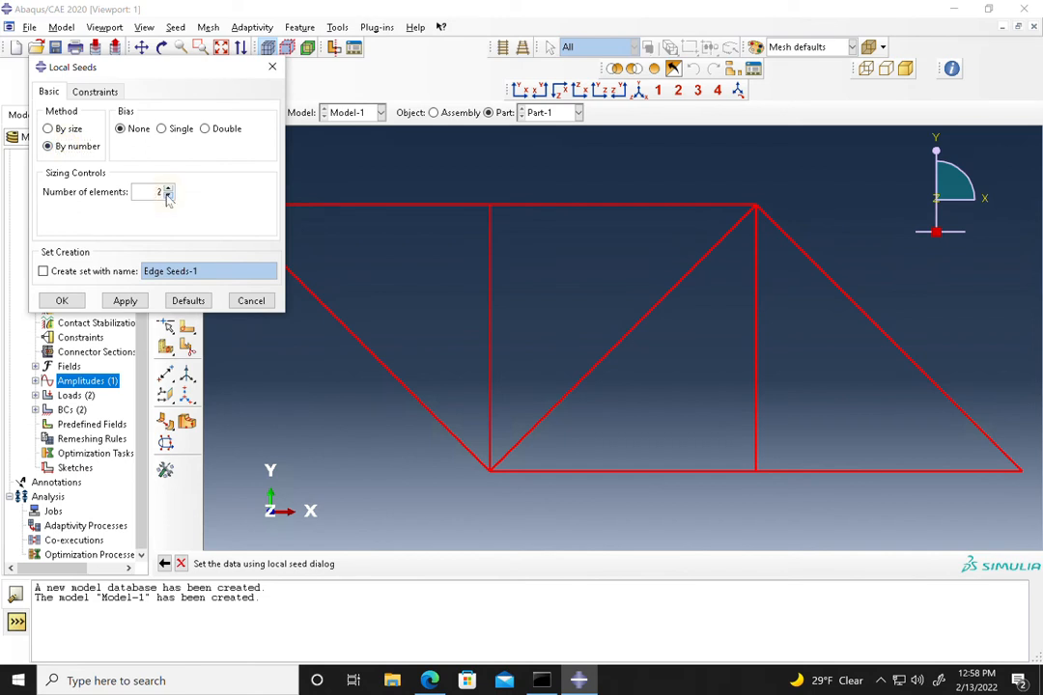
{"action": "left_click", "coordinate": [62, 300]}
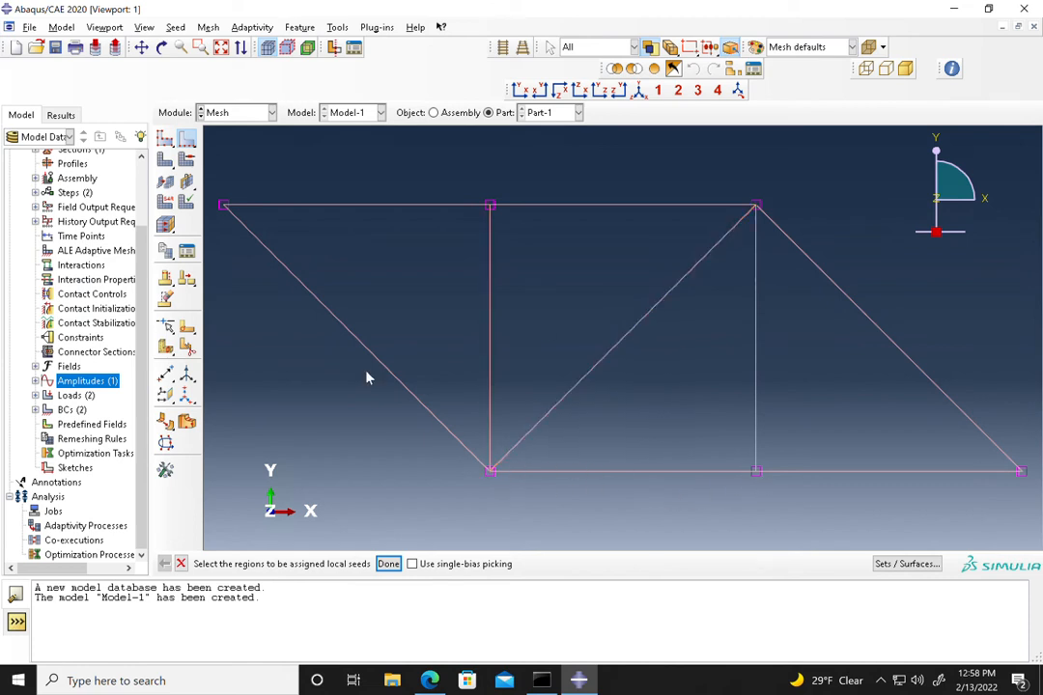
Assign the Standard, linear Truss element type T2D2 to all truss members.
{"action": "left_click", "coordinate": [166, 203]}
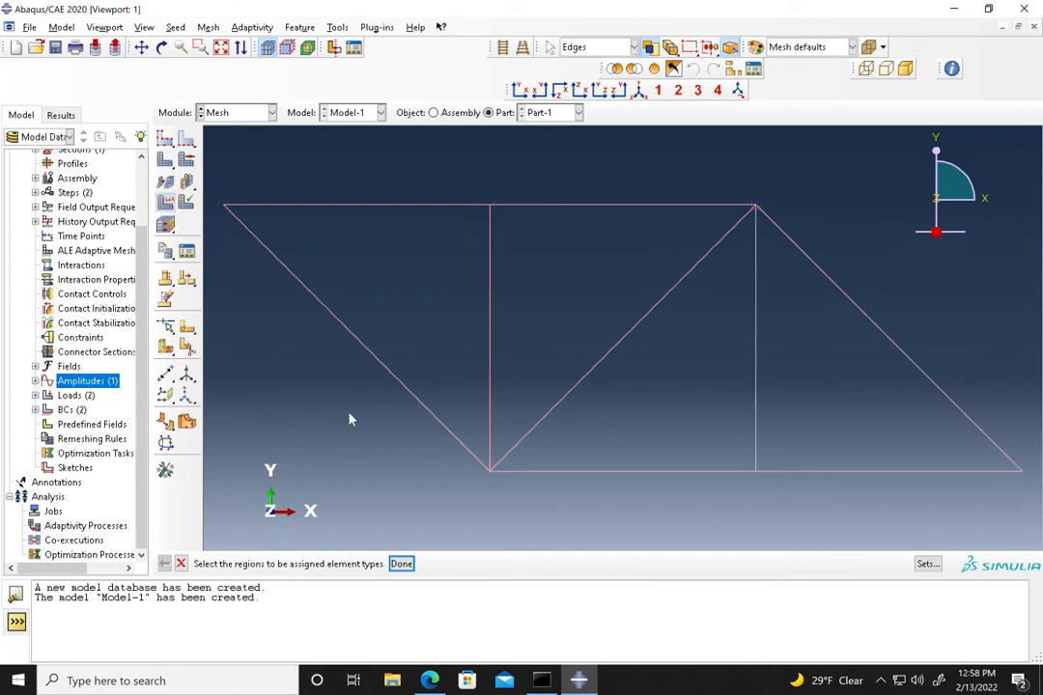
{"action": "left_click_drag", "start_coordinate": [306, 154], "coordinate": [935, 512]}
{"action": "left_click", "coordinate": [401, 563]}
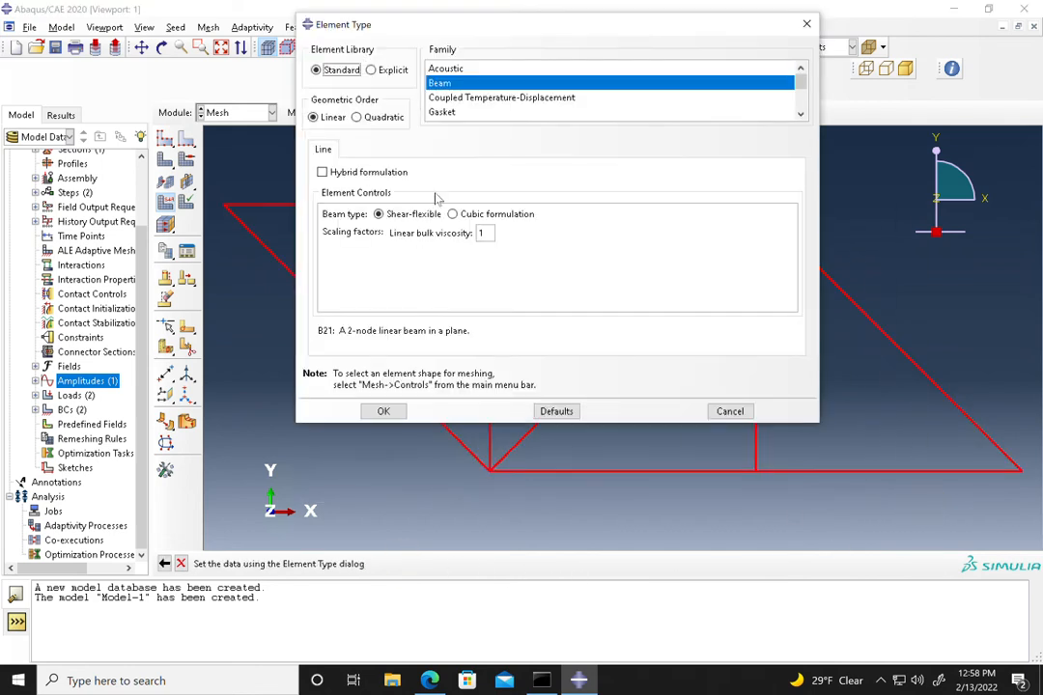
{"action": "scroll", "coordinate": [512, 89], "scroll_direction": "down", "scroll_amount": 2}
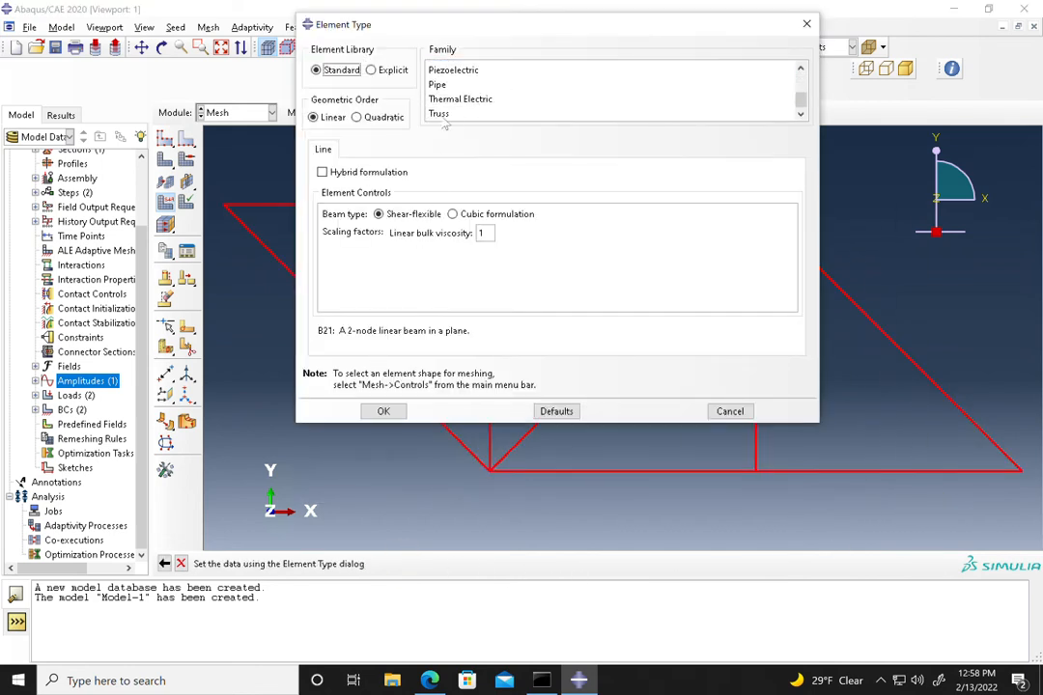
{"action": "left_click", "coordinate": [440, 114]}
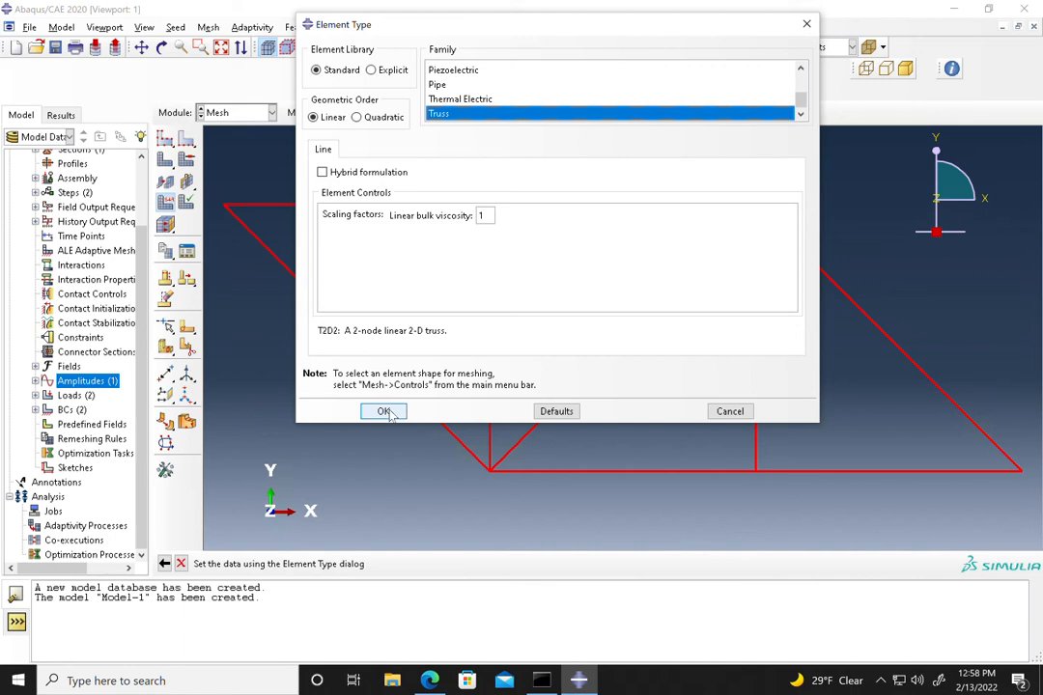
{"action": "left_click", "coordinate": [359, 118]}
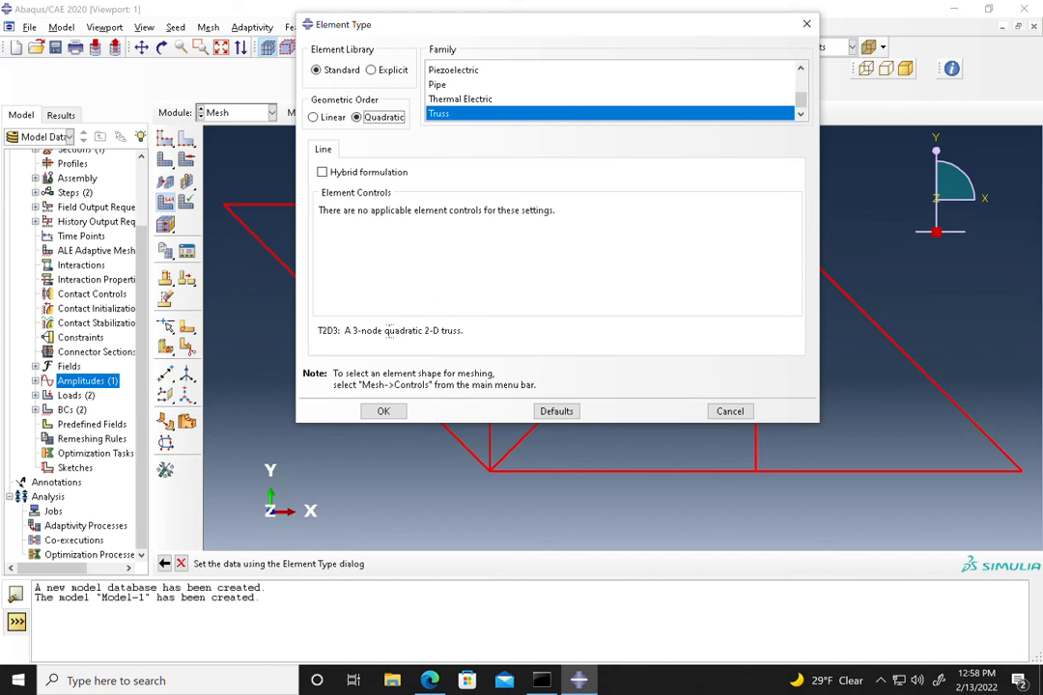
{"action": "left_click", "coordinate": [314, 117]}
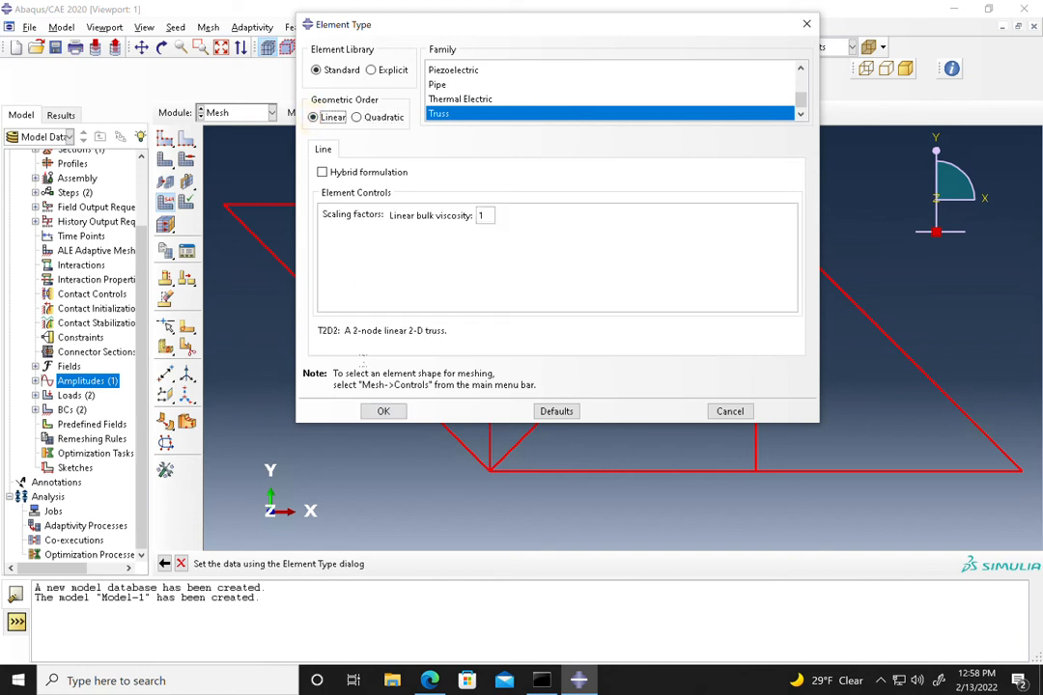
{"action": "left_click", "coordinate": [385, 411]}
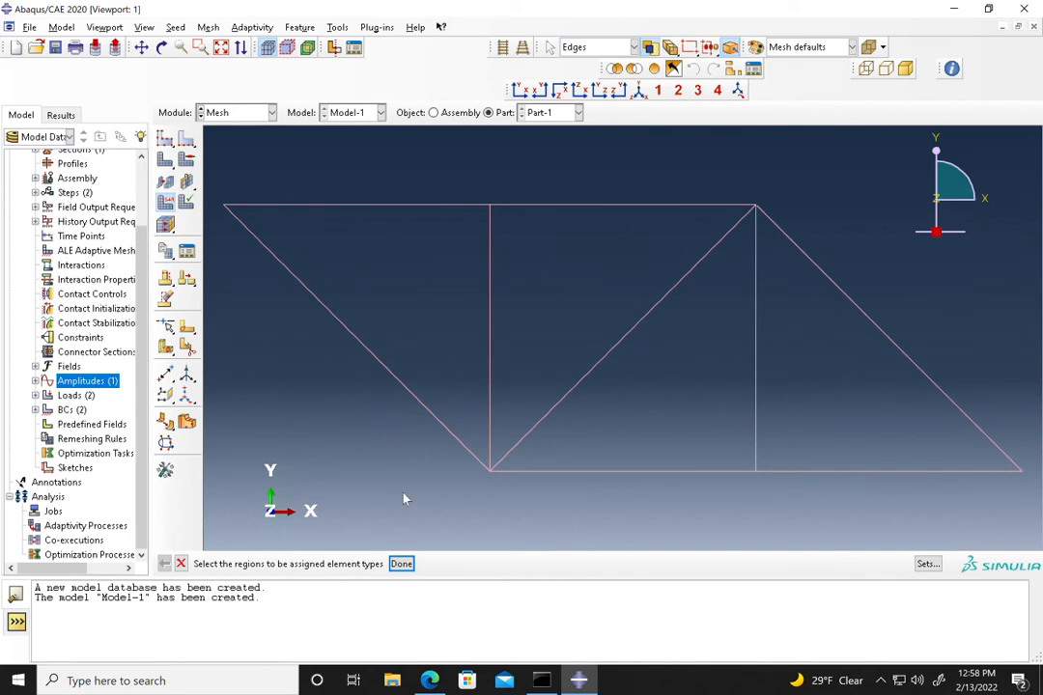
{"action": "left_click", "coordinate": [401, 564]}
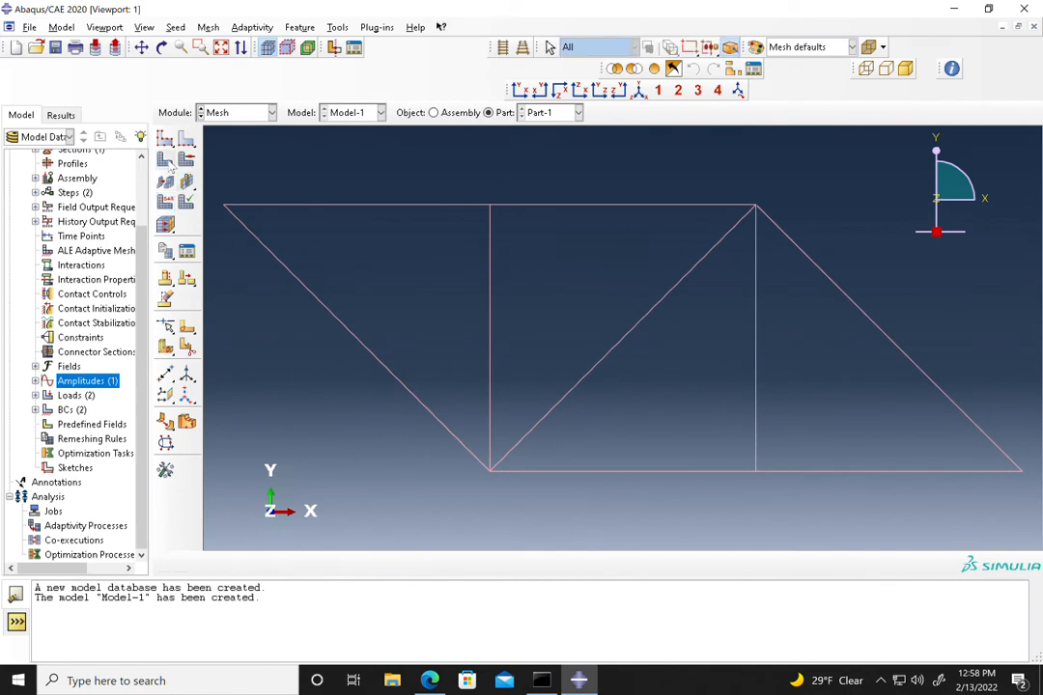
Mesh Part-1 and turn on its node and element labels in the part display options.
{"action": "left_click", "coordinate": [167, 160]}
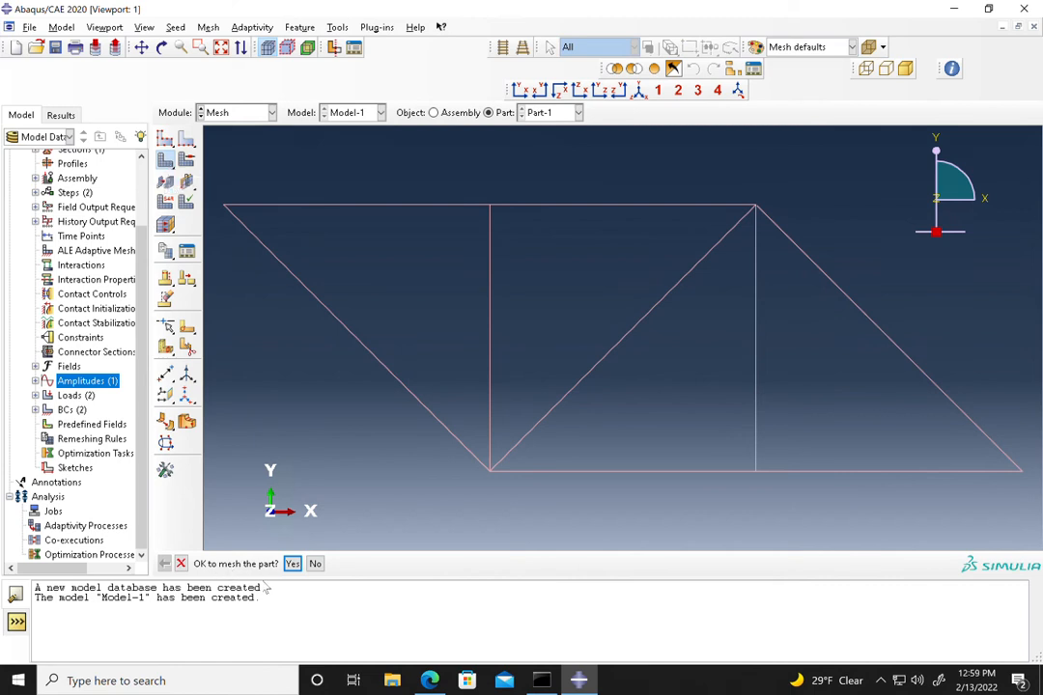
{"action": "left_click", "coordinate": [292, 563]}
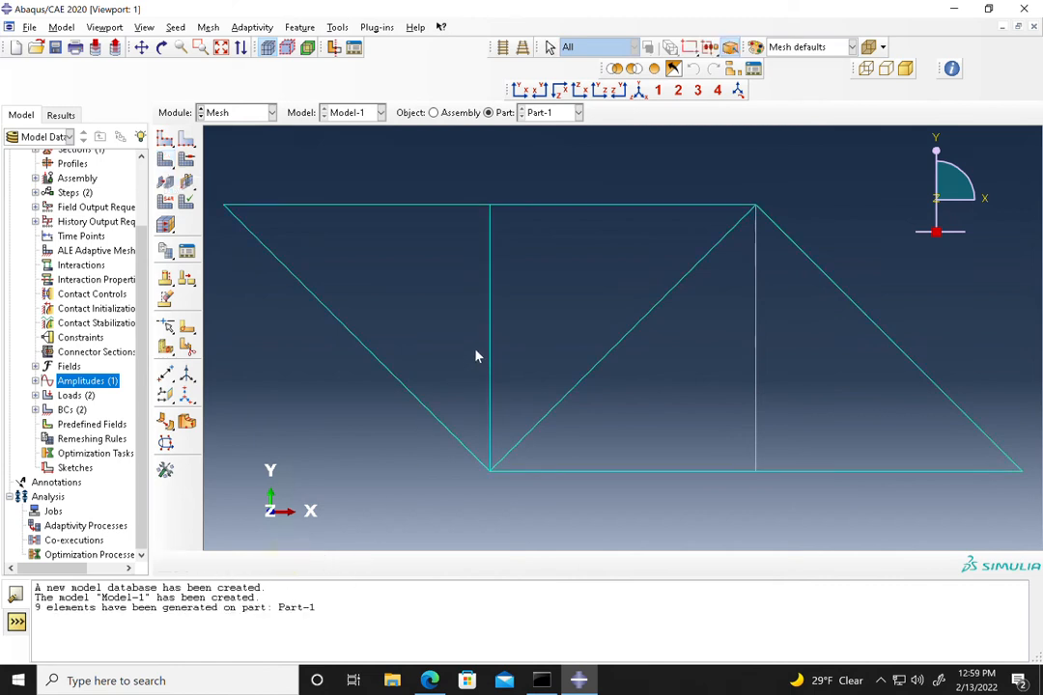
{"action": "left_click", "coordinate": [145, 29]}
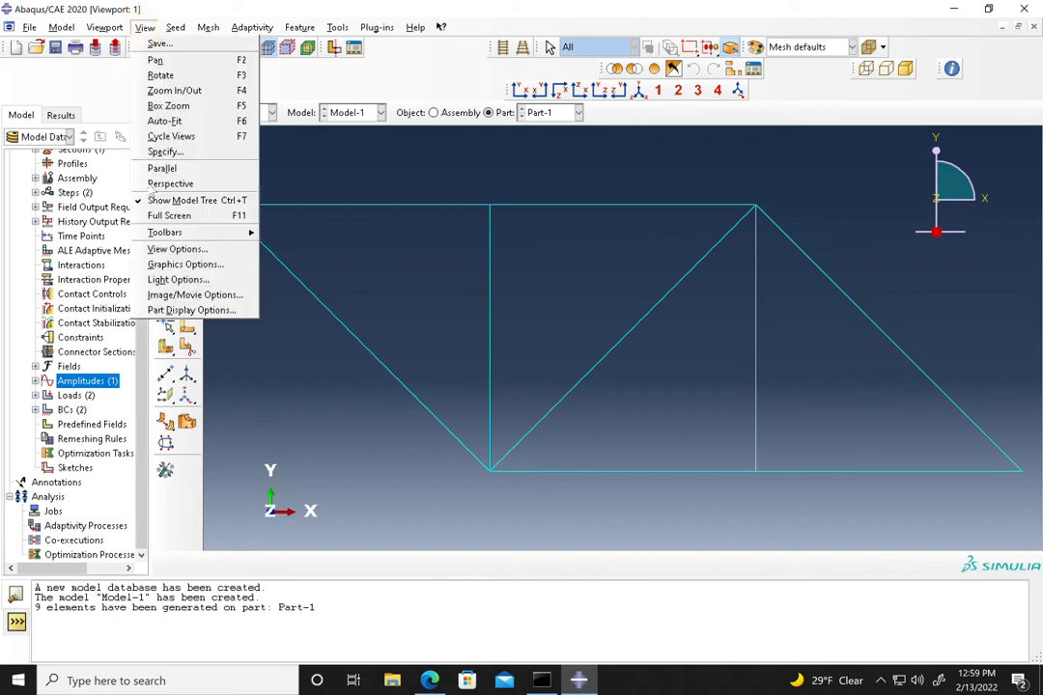
{"action": "left_click", "coordinate": [189, 309]}
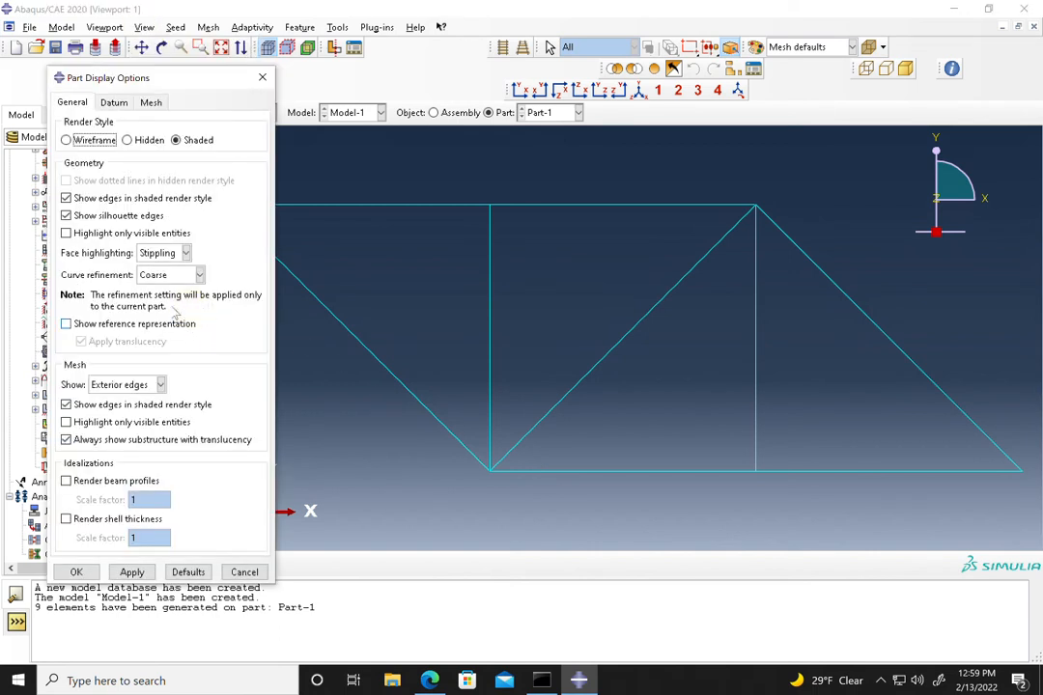
{"action": "left_click", "coordinate": [150, 102]}
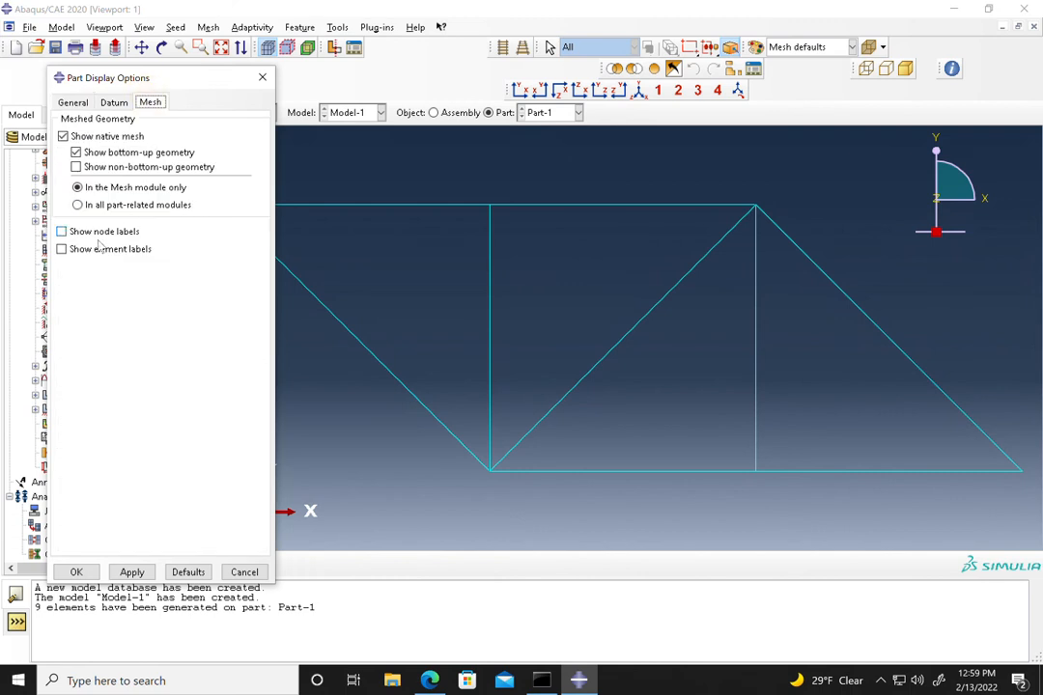
{"action": "left_click", "coordinate": [64, 232]}
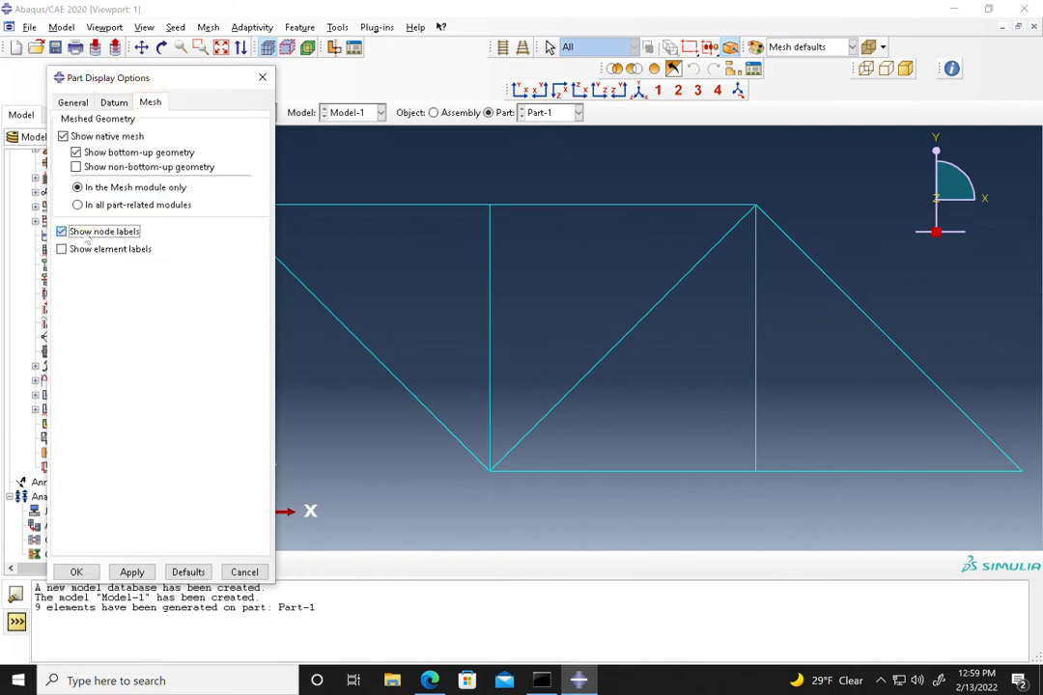
{"action": "left_click", "coordinate": [79, 249]}
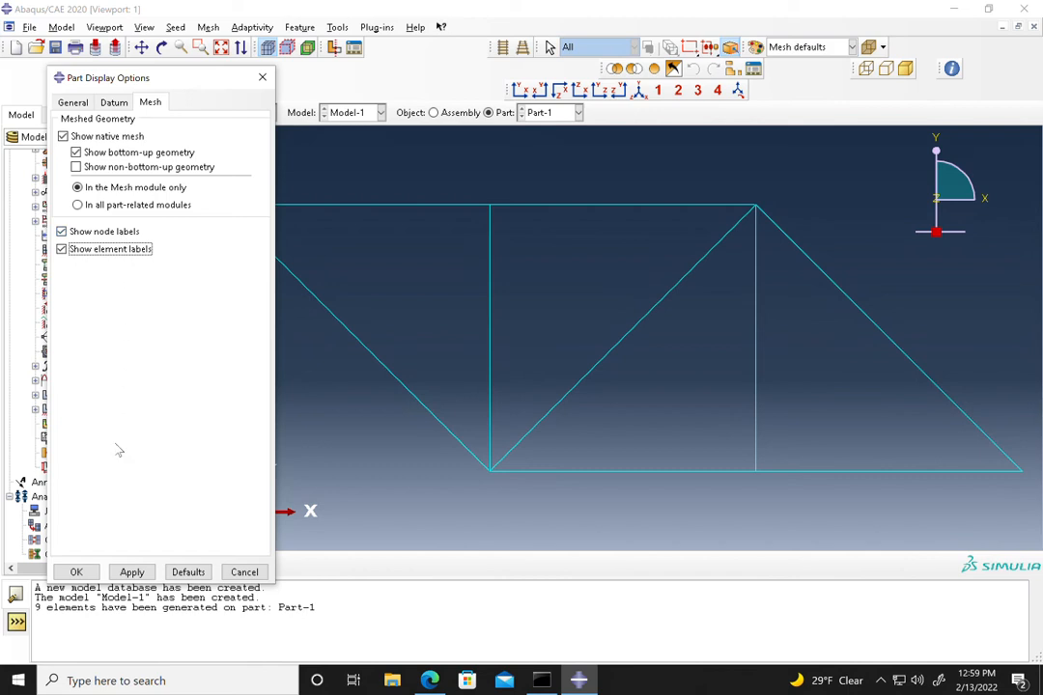
{"action": "left_click", "coordinate": [81, 573]}
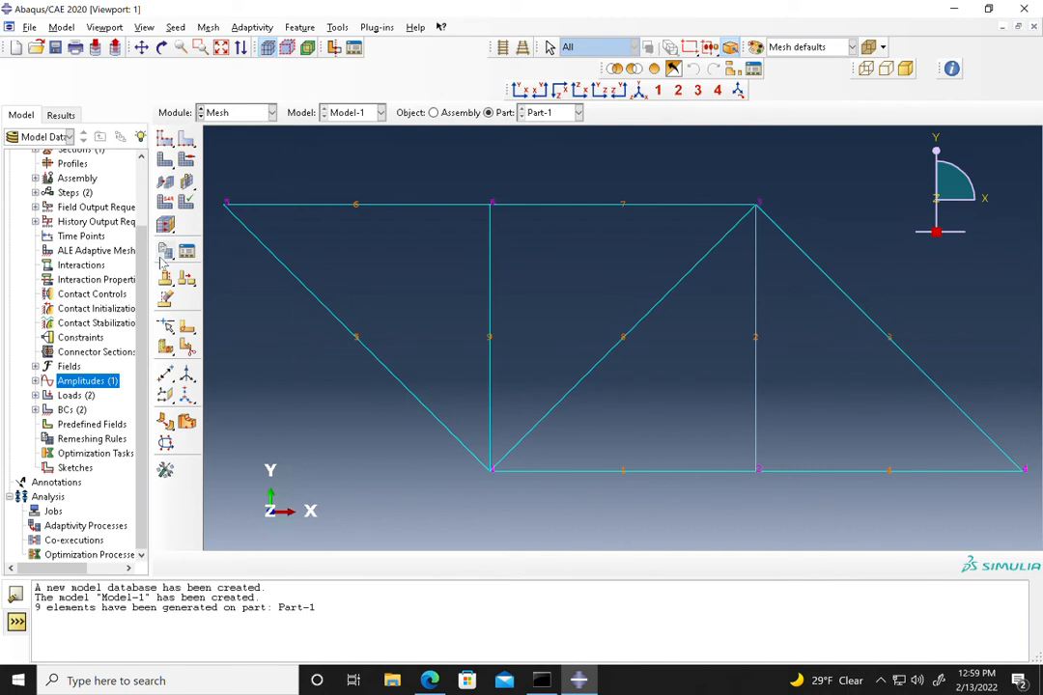
Switch to the Job module and create a full-analysis job named Truss from Model-1.
{"action": "left_click", "coordinate": [228, 115]}
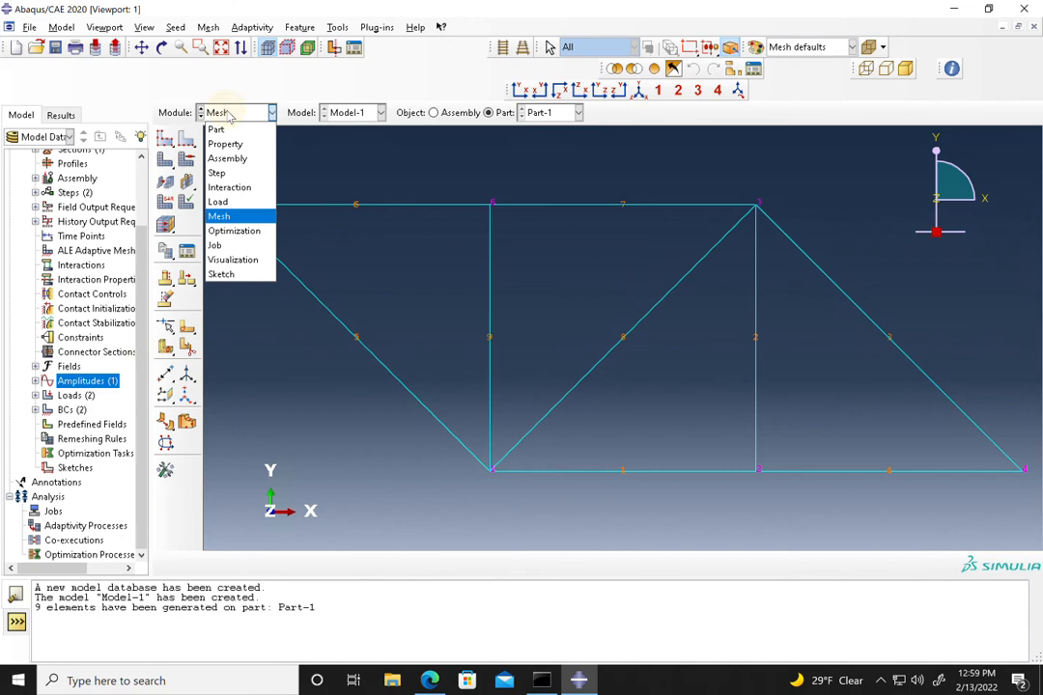
{"action": "left_click", "coordinate": [227, 247]}
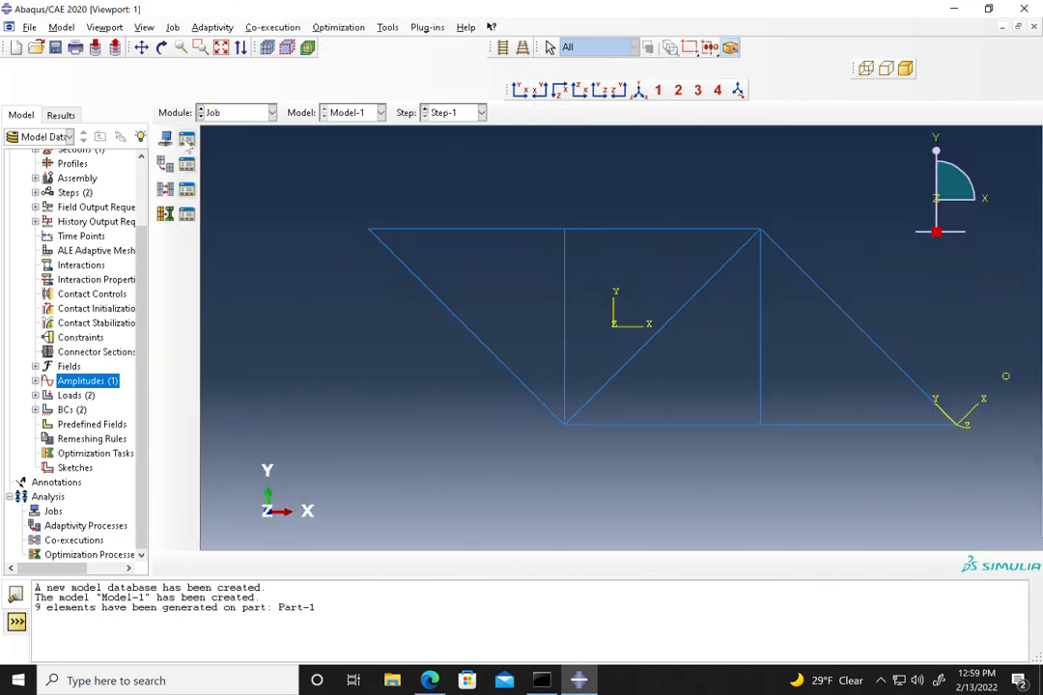
{"action": "left_click", "coordinate": [167, 140]}
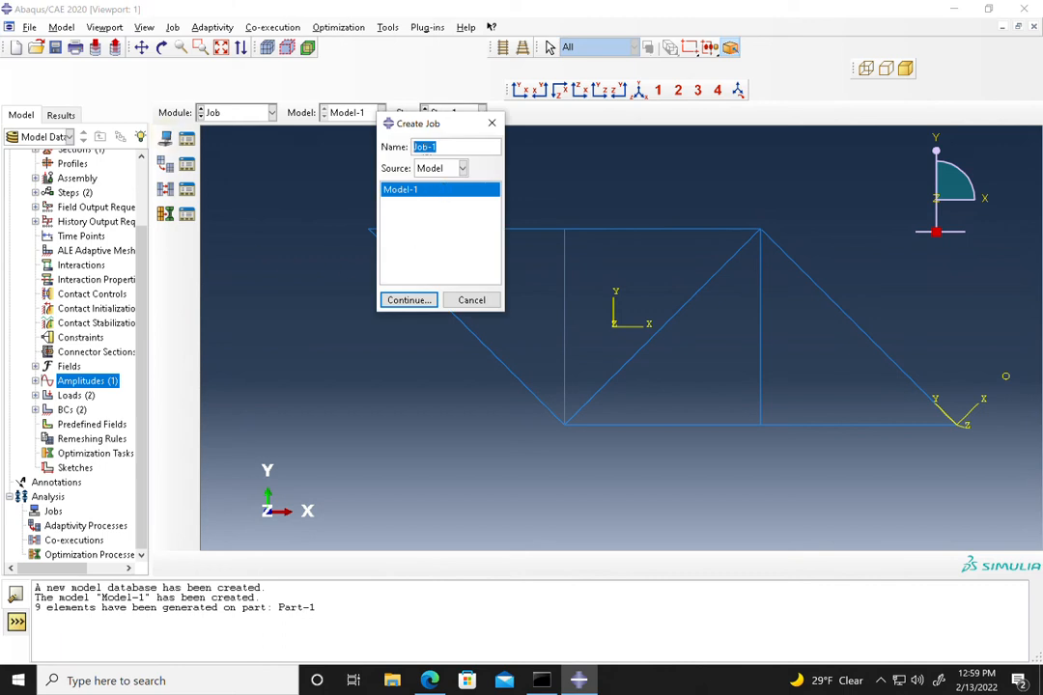
{"action": "type", "text": "Truss"}
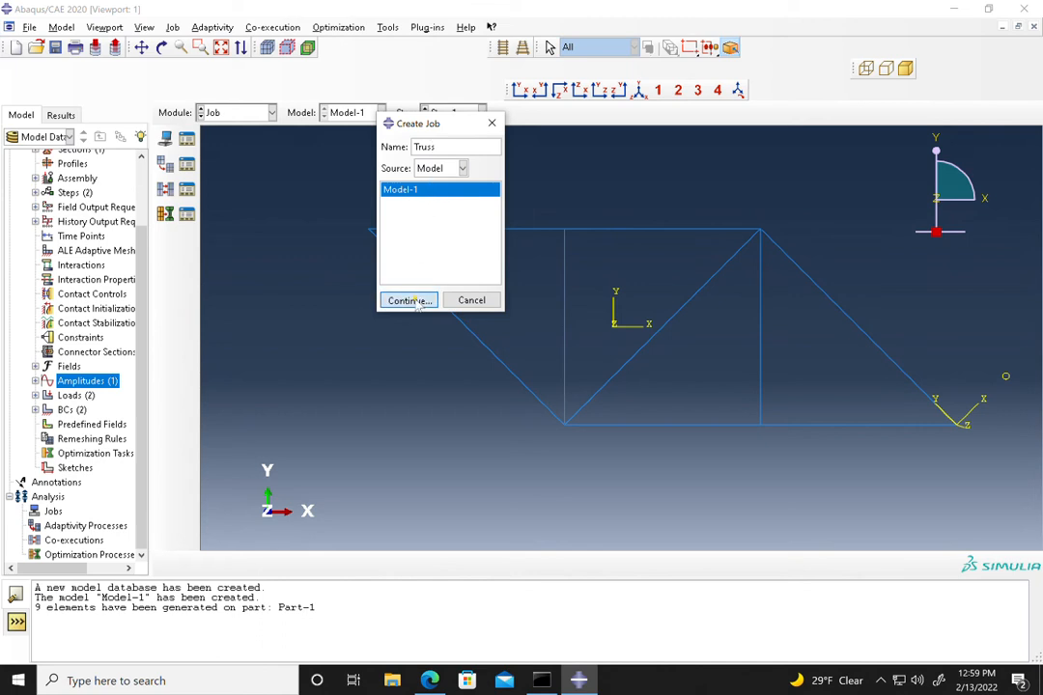
{"action": "left_click", "coordinate": [408, 300]}
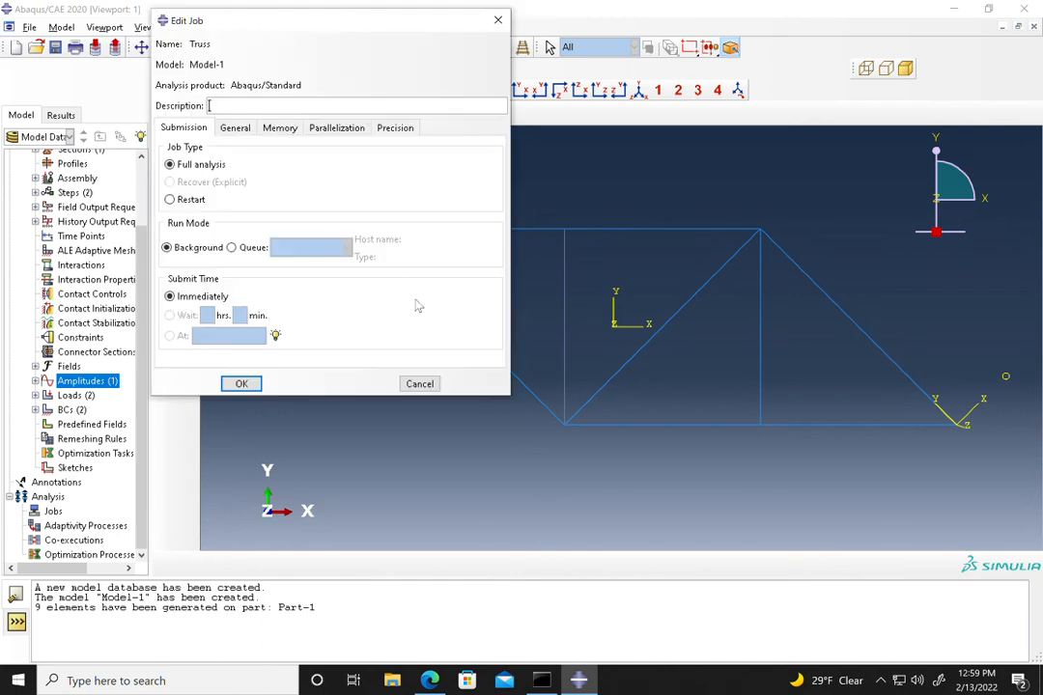
{"action": "left_click", "coordinate": [241, 384]}
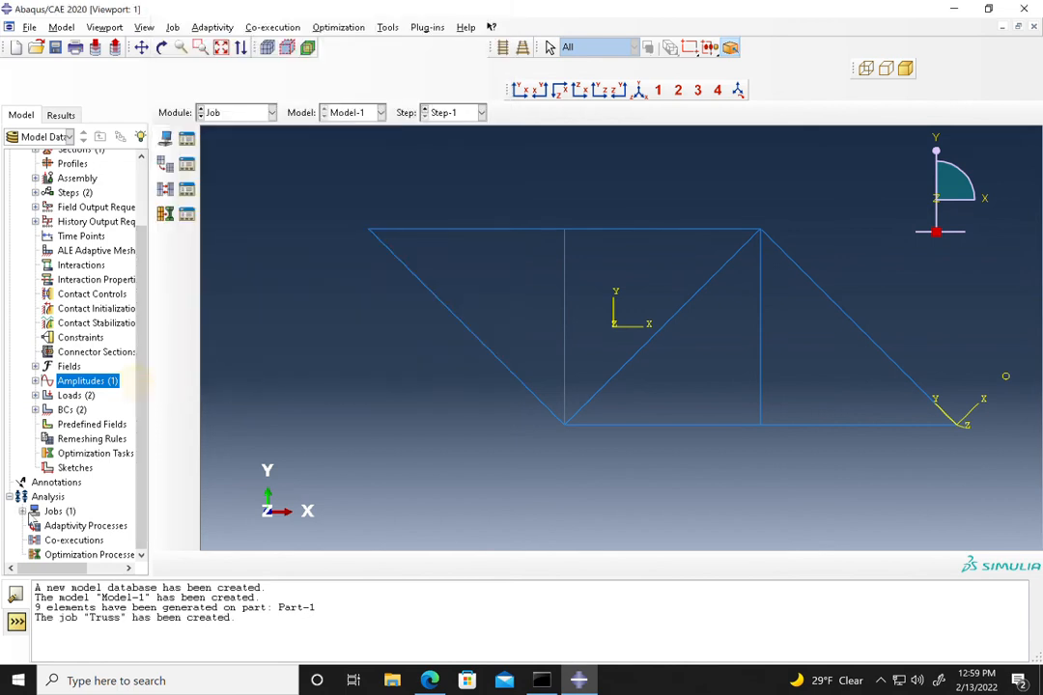
Submit the Truss job for analysis.
{"action": "left_click", "coordinate": [22, 510]}
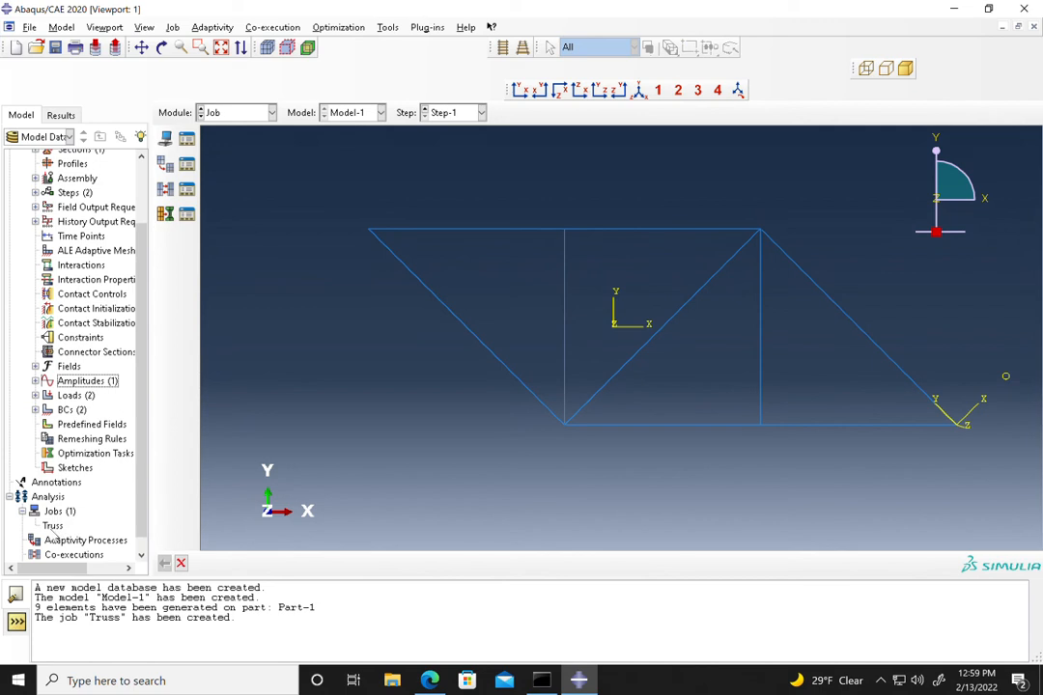
{"action": "right_click", "coordinate": [52, 528]}
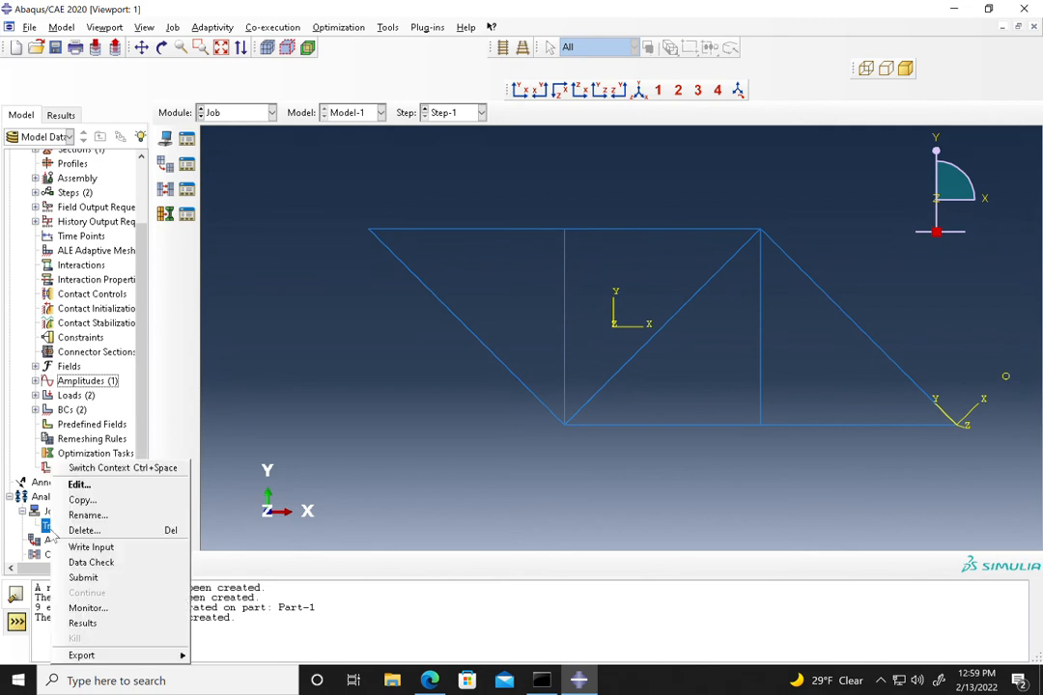
{"action": "left_click", "coordinate": [85, 577]}
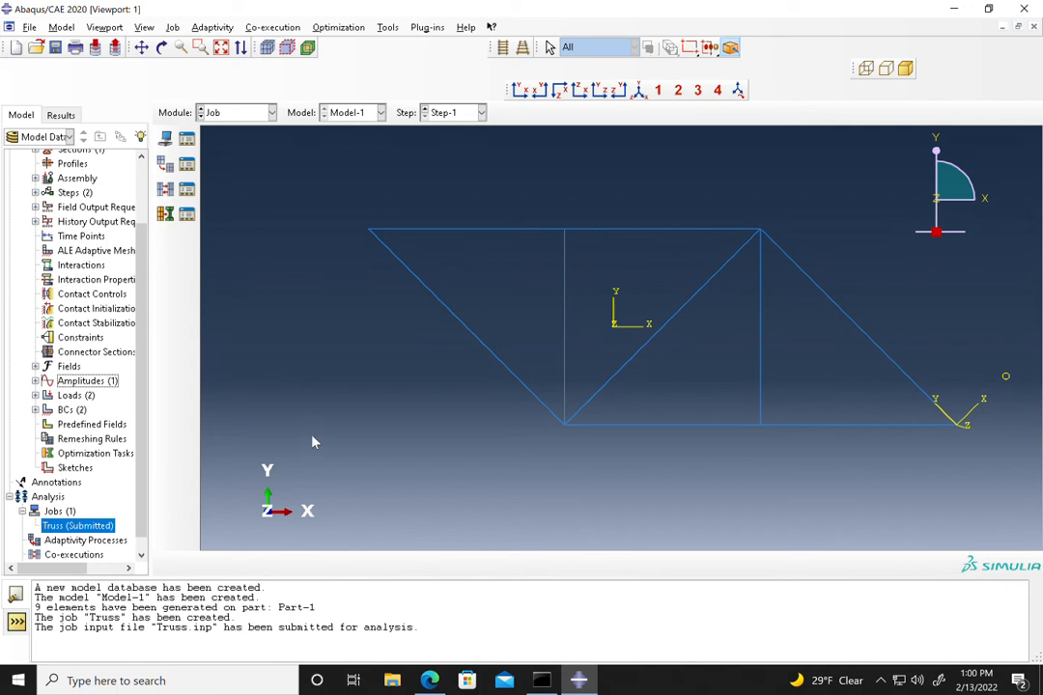
Monitor the Truss job, enlarging the monitor and its increment table to check all increments and the log, and dismiss it.
{"action": "right_click", "coordinate": [82, 523]}
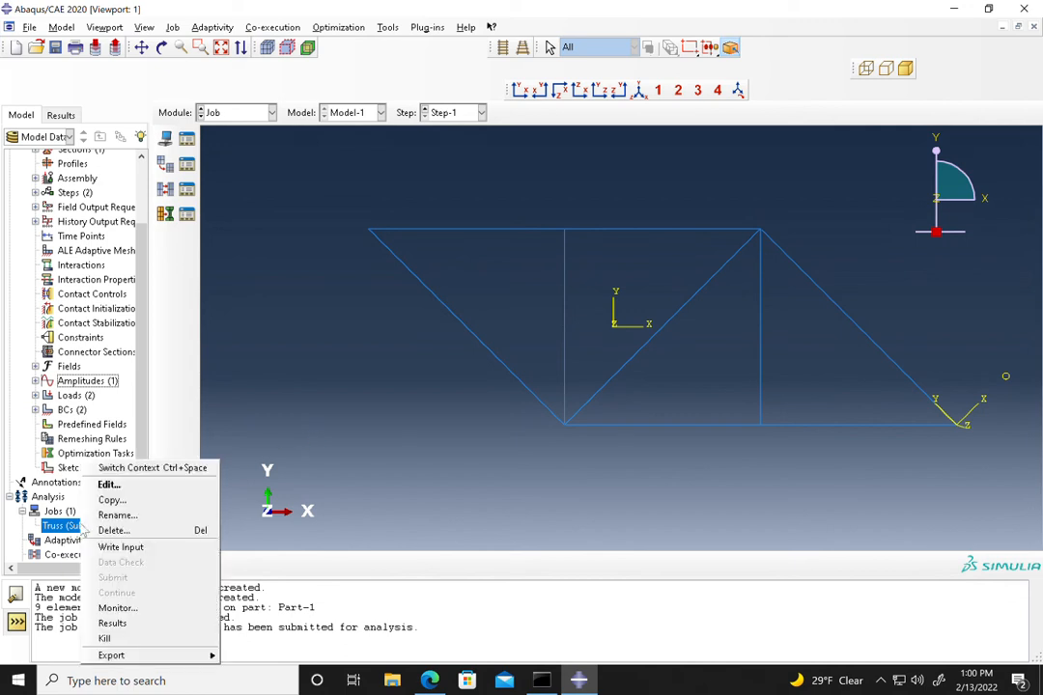
{"action": "left_click", "coordinate": [117, 608]}
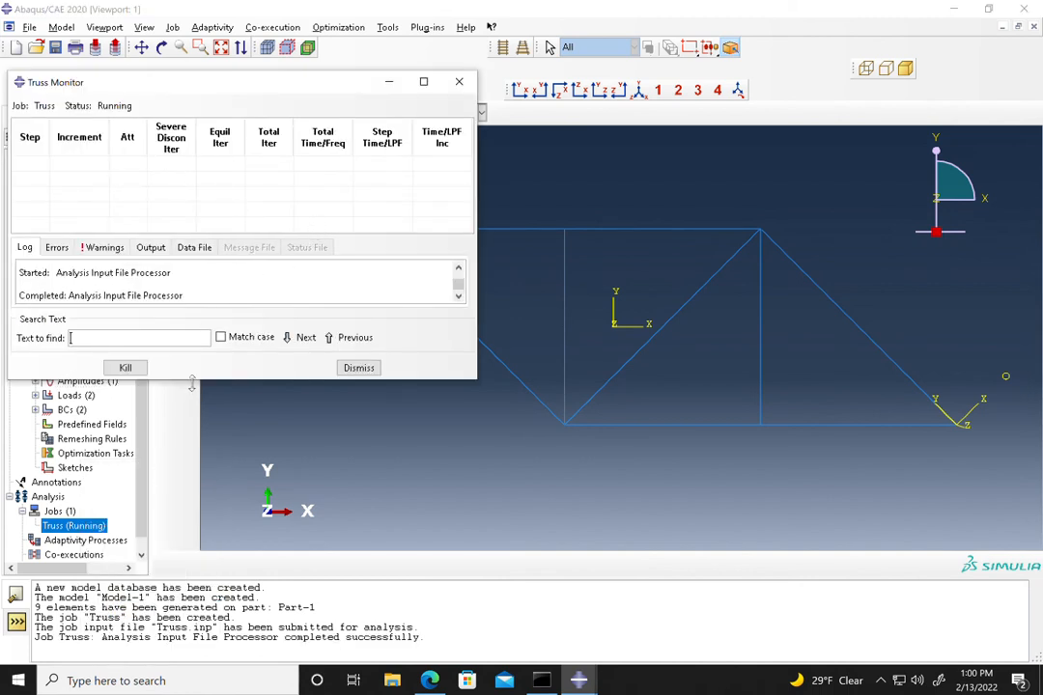
{"action": "left_click_drag", "start_coordinate": [192, 383], "coordinate": [192, 489]}
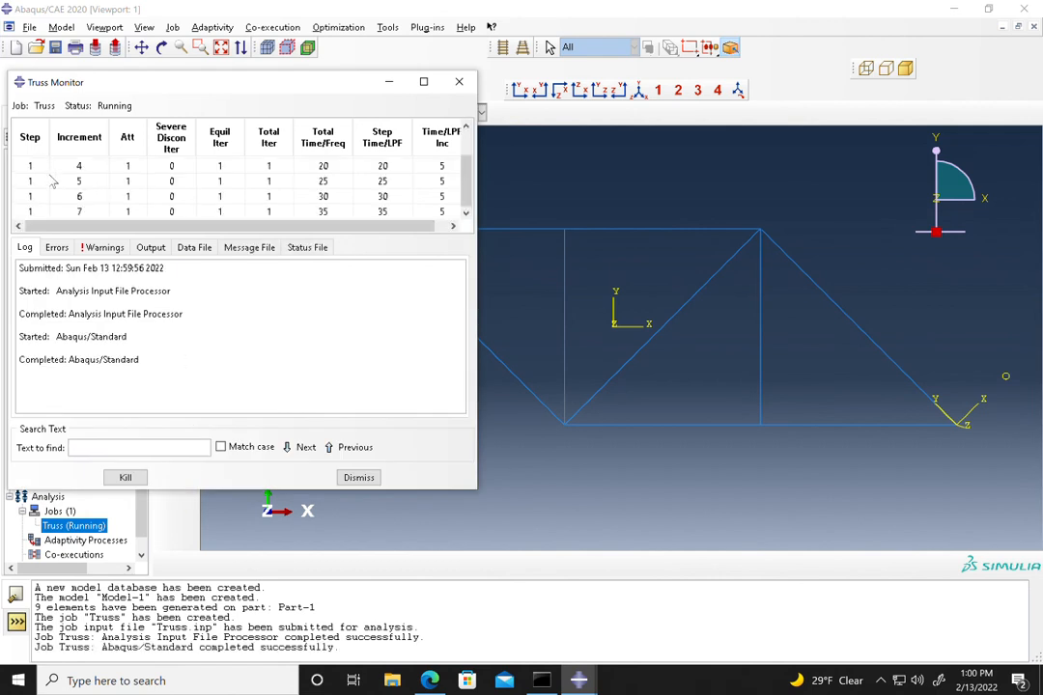
{"action": "left_click", "coordinate": [423, 81]}
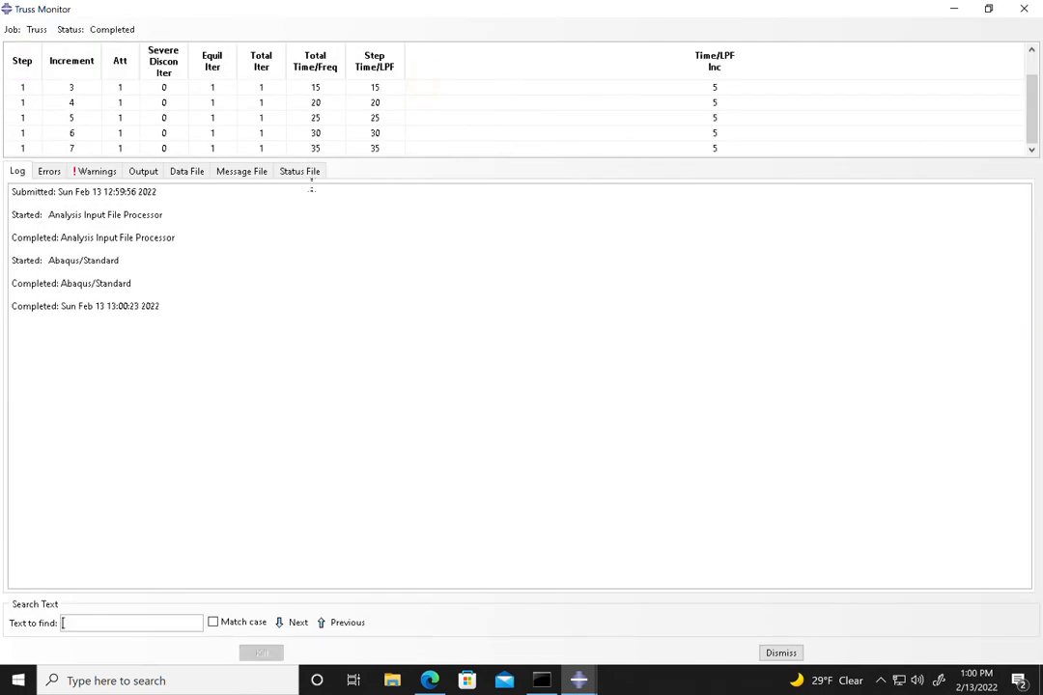
{"action": "left_click_drag", "start_coordinate": [314, 158], "coordinate": [322, 295]}
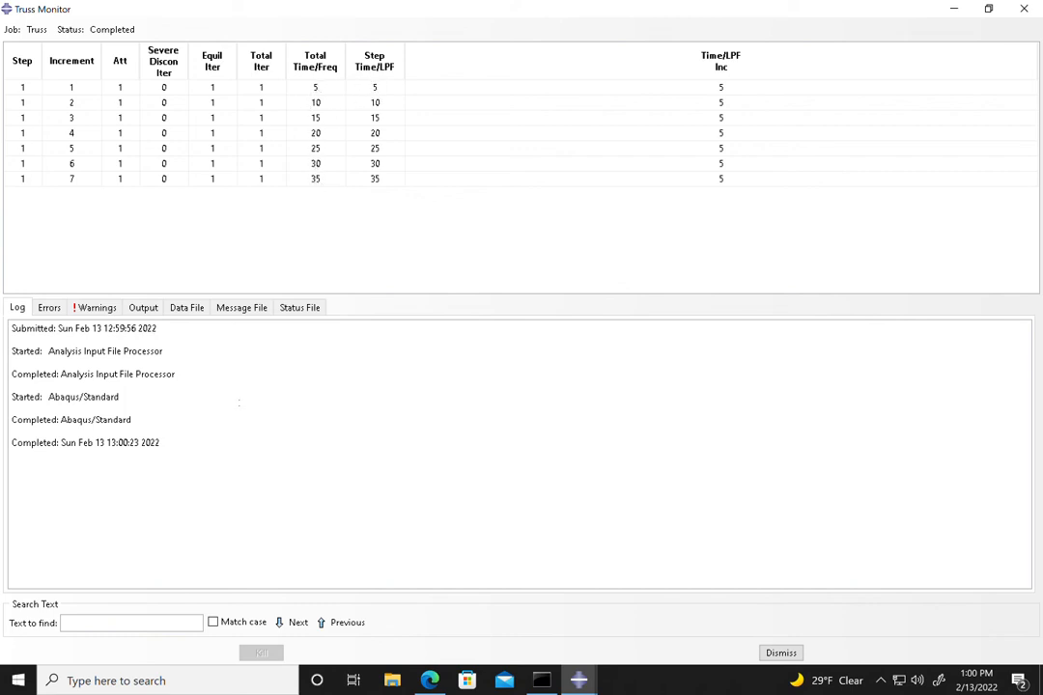
{"action": "left_click", "coordinate": [780, 653]}
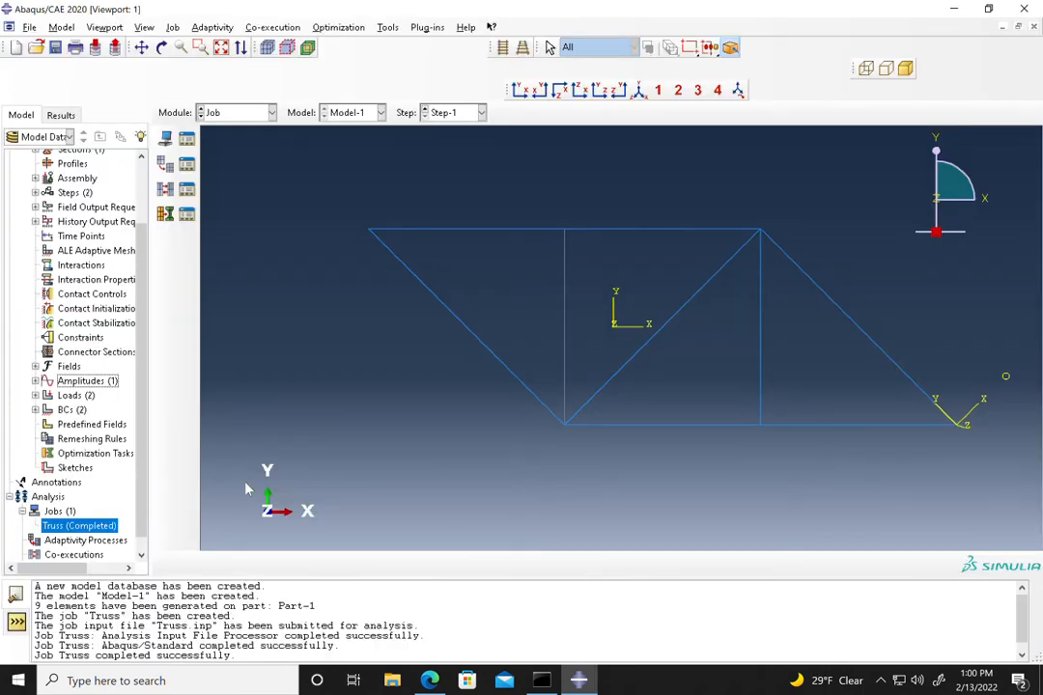
Open the Truss job's results and plot the displacement magnitude U as contours on the deformed truss.
{"action": "right_click", "coordinate": [73, 528]}
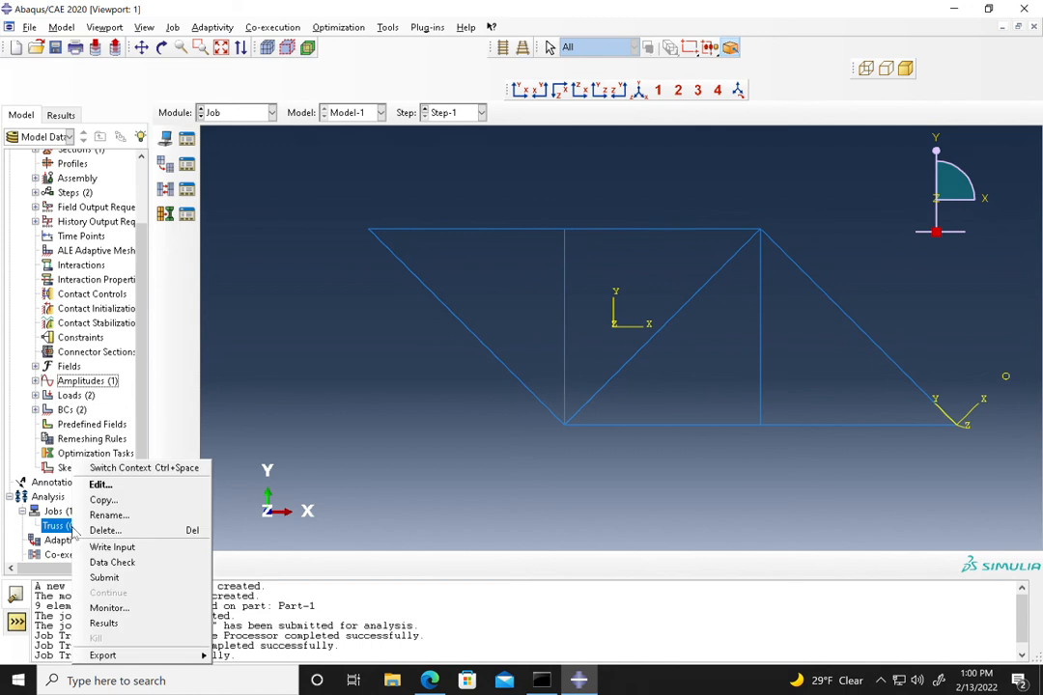
{"action": "left_click", "coordinate": [103, 624]}
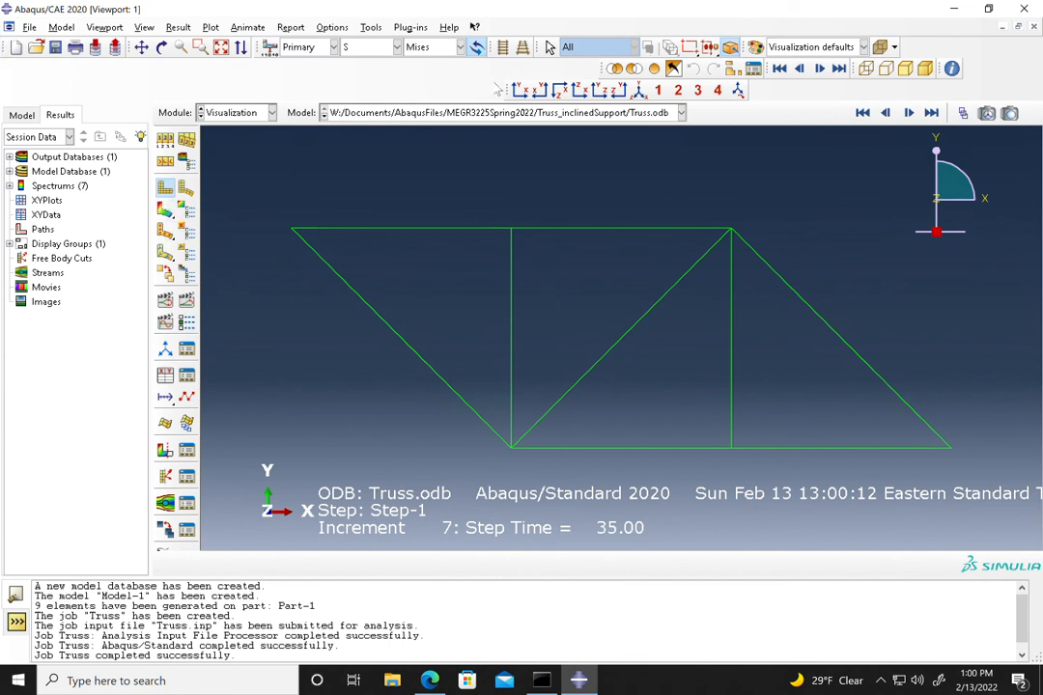
{"action": "left_click_drag", "start_coordinate": [510, 92], "coordinate": [328, 59]}
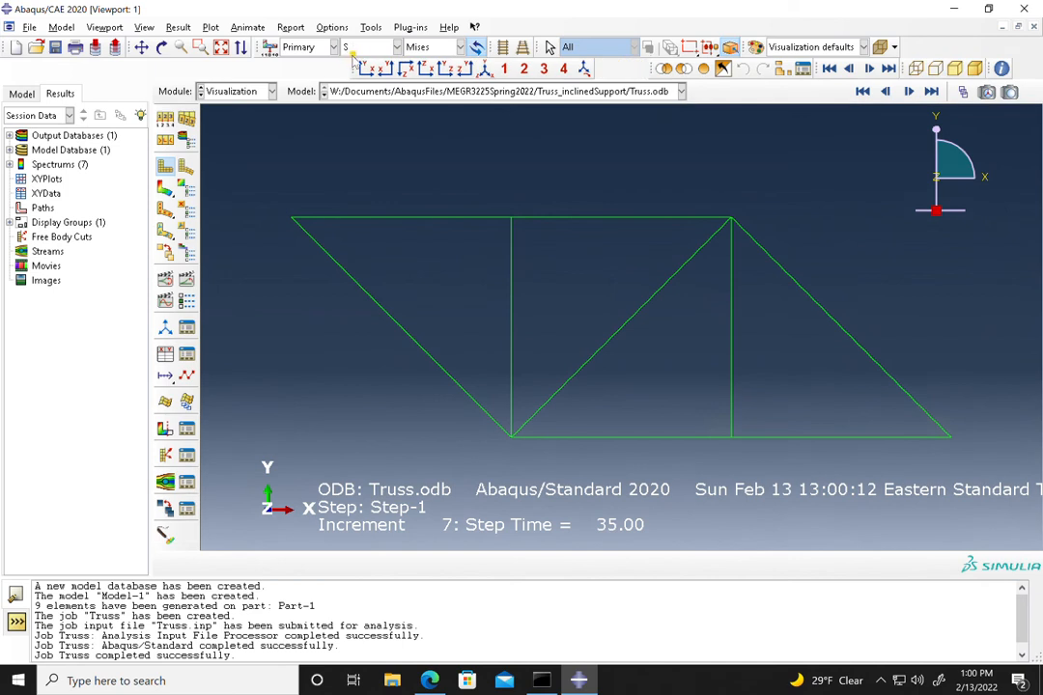
{"action": "left_click", "coordinate": [357, 47]}
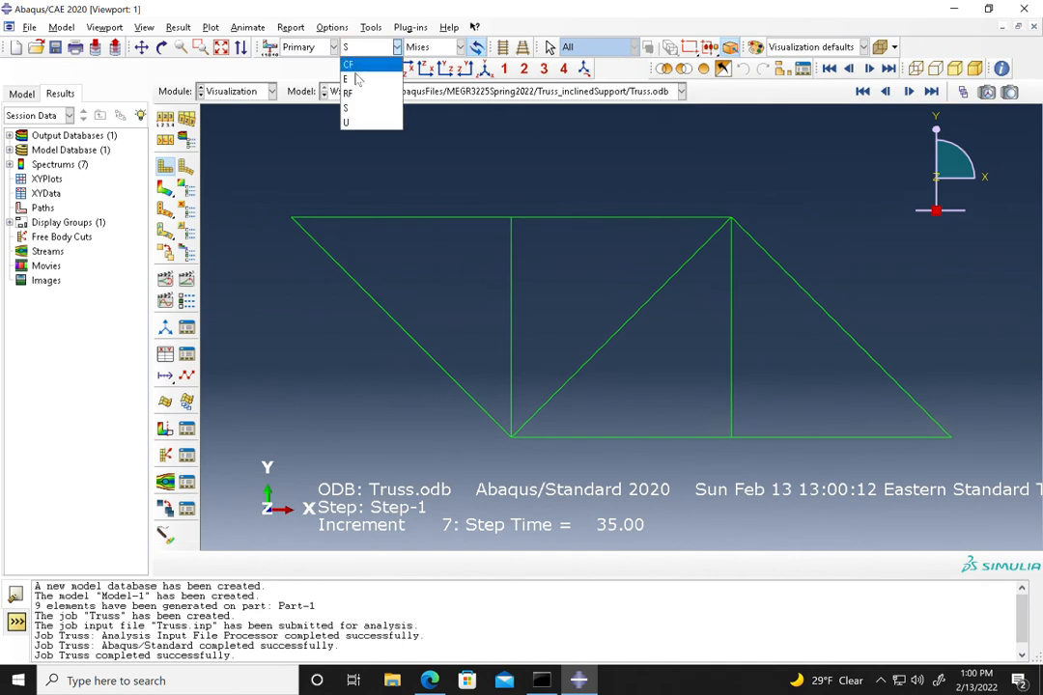
{"action": "left_click", "coordinate": [348, 124]}
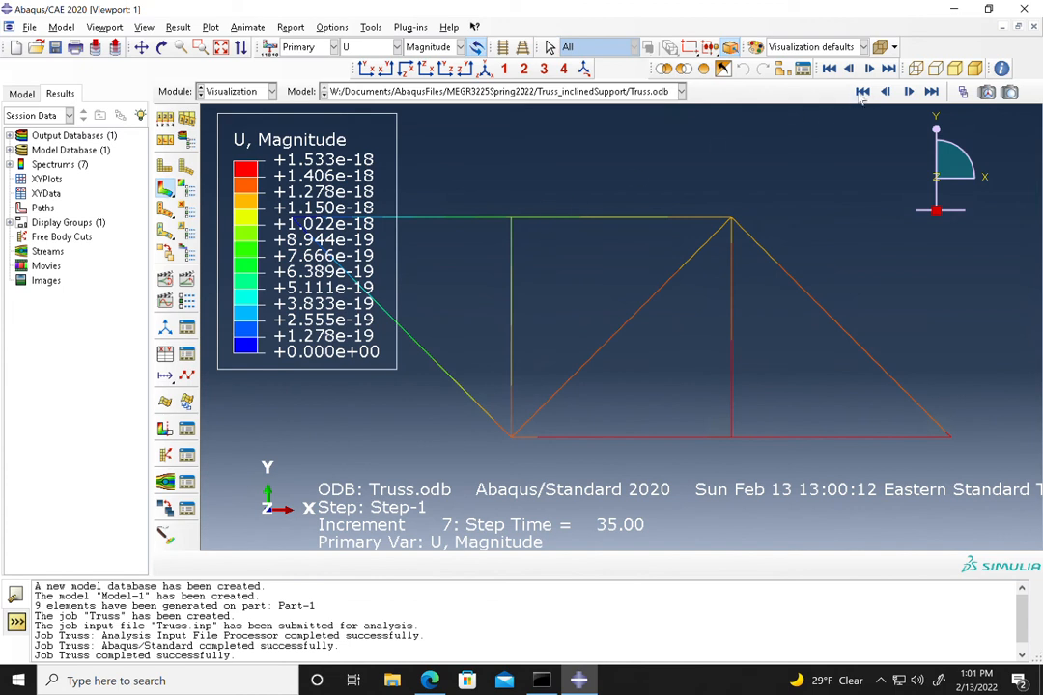
Step through the displacement frames from increment 0 to 7, and return to increment 1 at step time 5.
{"action": "left_click", "coordinate": [861, 91]}
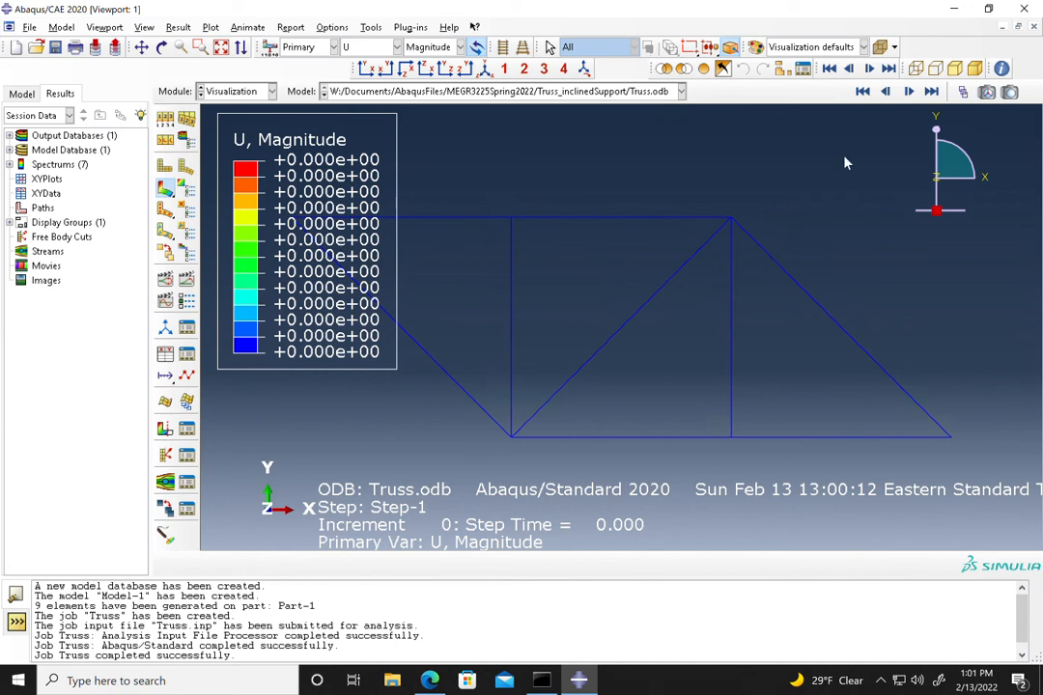
{"action": "left_click", "coordinate": [909, 92]}
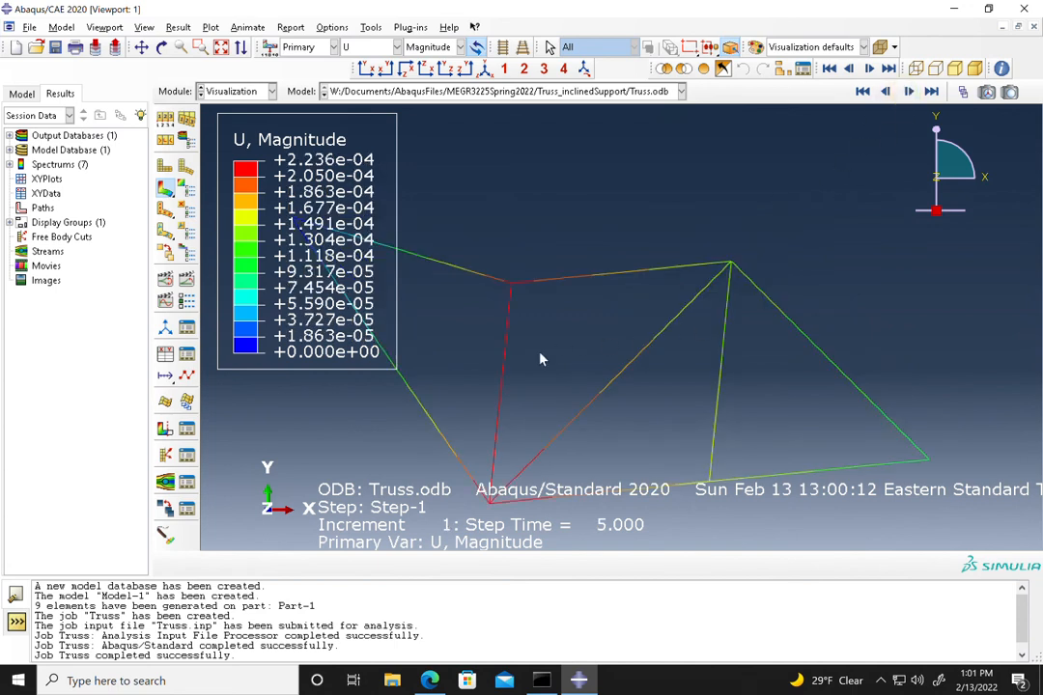
{"action": "left_click", "coordinate": [909, 92]}
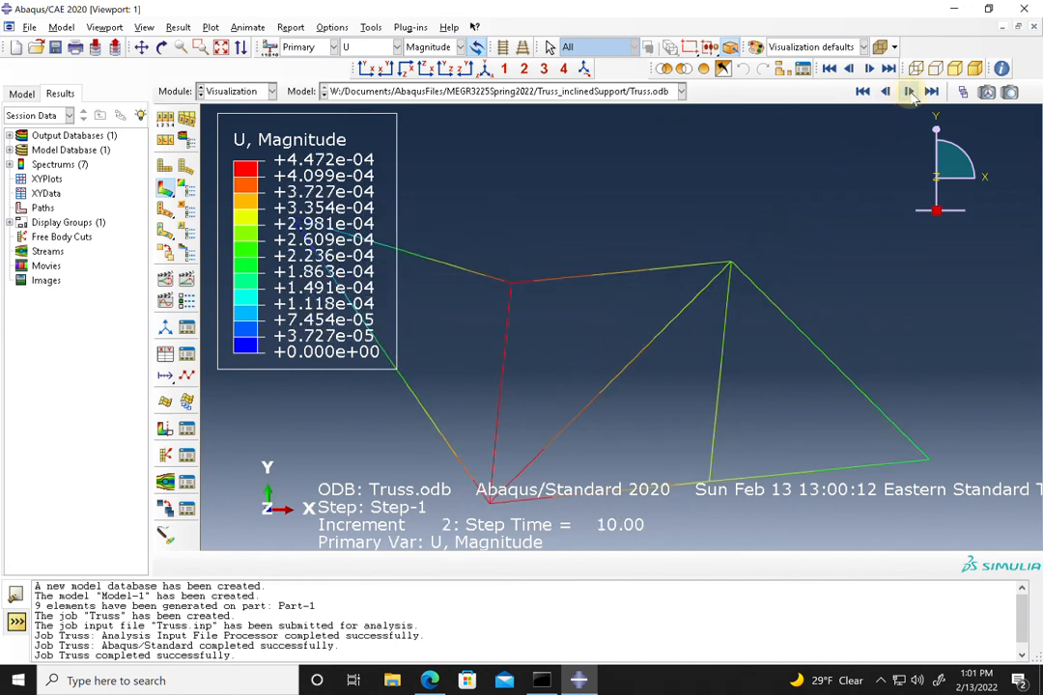
{"action": "left_click", "coordinate": [909, 92]}
{"action": "left_click", "coordinate": [910, 92]}
{"action": "left_click", "coordinate": [909, 92]}
{"action": "left_click", "coordinate": [909, 91]}
{"action": "left_click", "coordinate": [909, 92]}
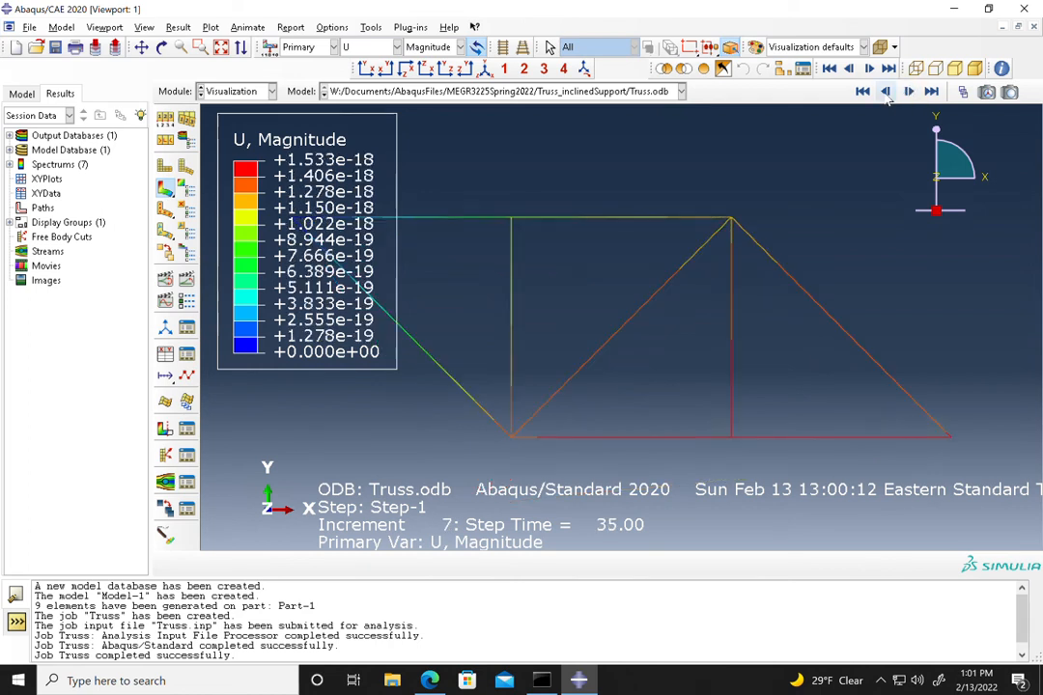
{"action": "left_click", "coordinate": [863, 91]}
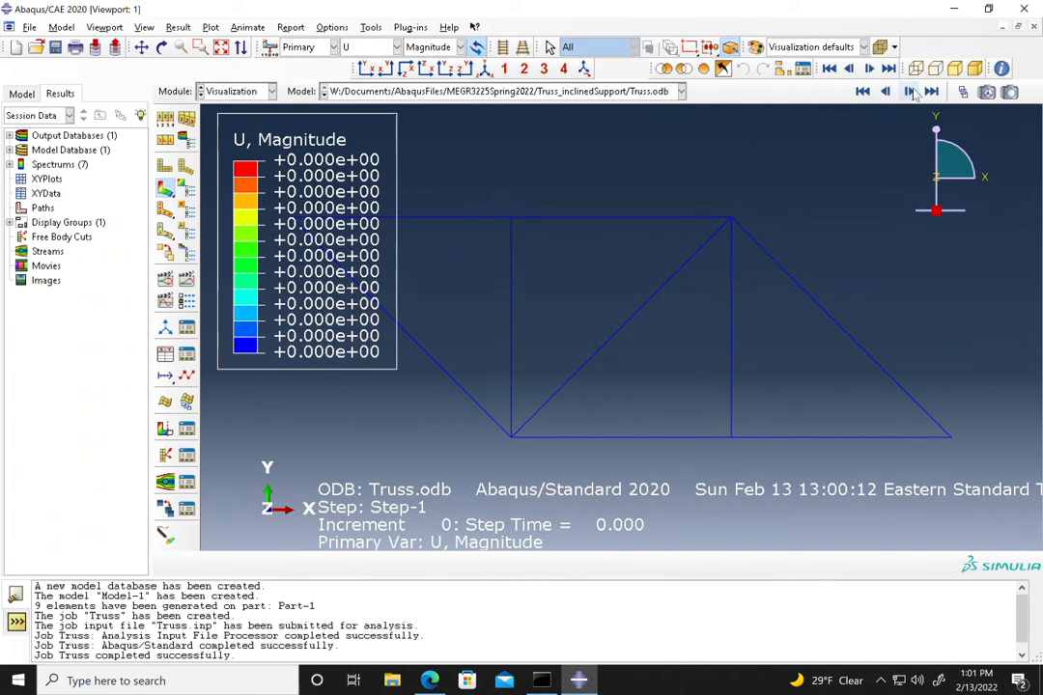
{"action": "left_click", "coordinate": [908, 92]}
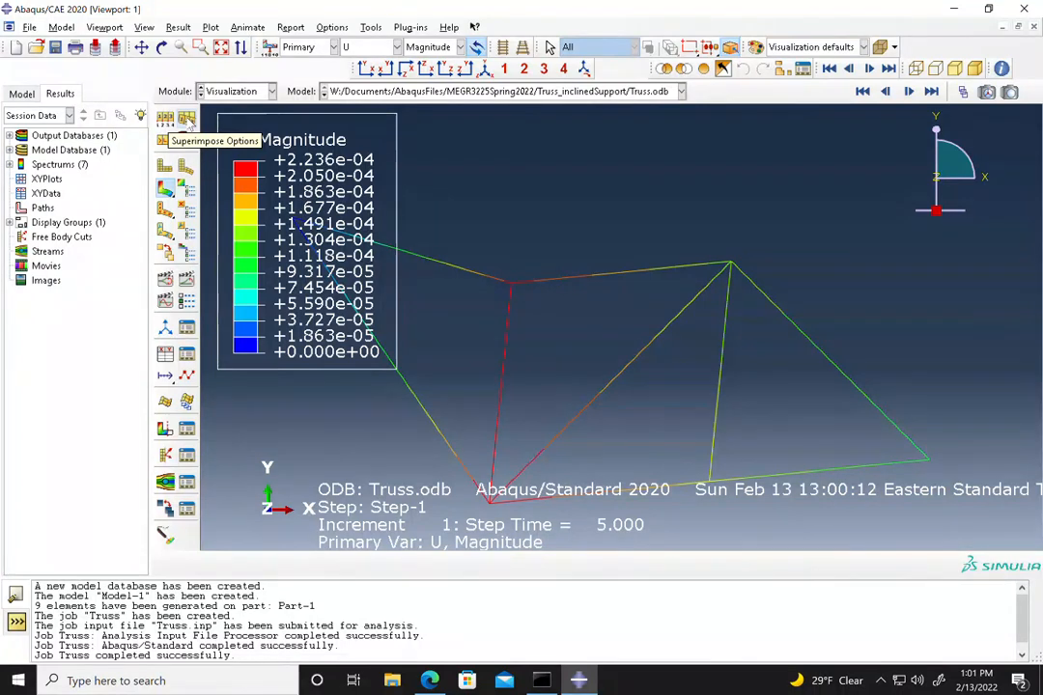
Change the plot's deformation scale factor from auto-compute to a uniform value in the common plot options.
{"action": "left_click", "coordinate": [186, 119]}
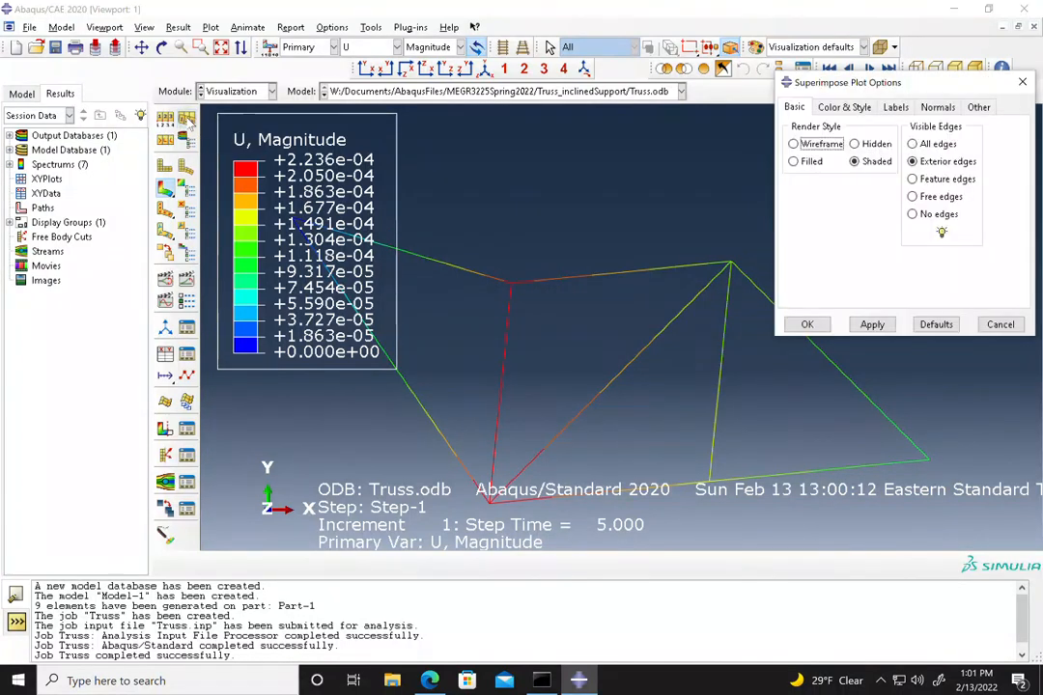
{"action": "left_click", "coordinate": [1021, 82]}
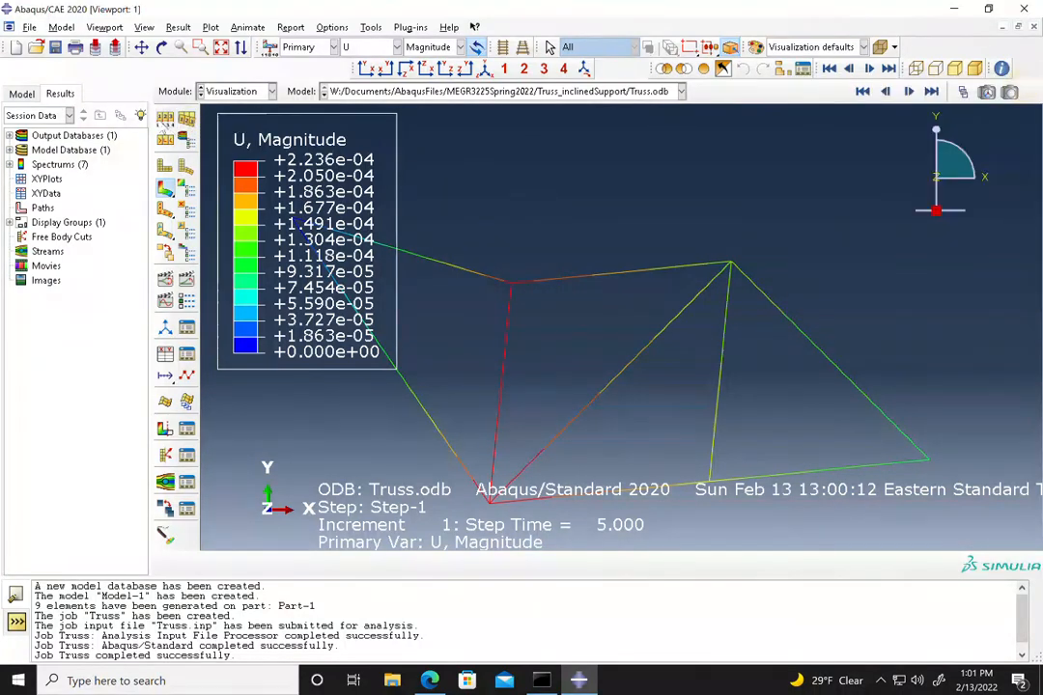
{"action": "left_click", "coordinate": [166, 120]}
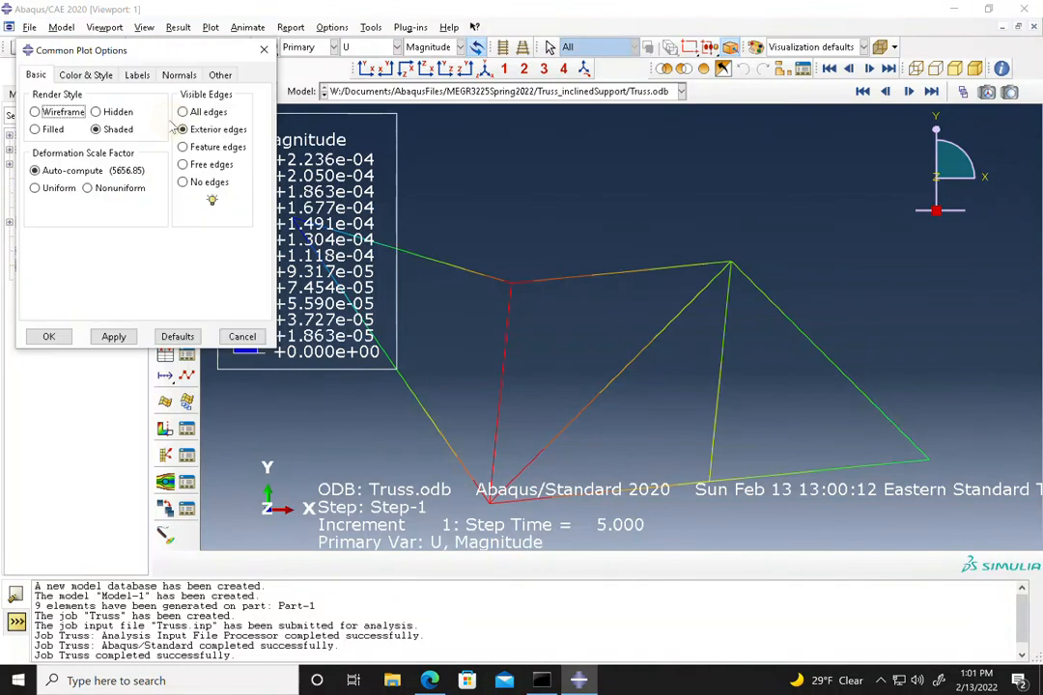
{"action": "left_click", "coordinate": [58, 189]}
{"action": "left_click_drag", "start_coordinate": [61, 210], "coordinate": [94, 210]}
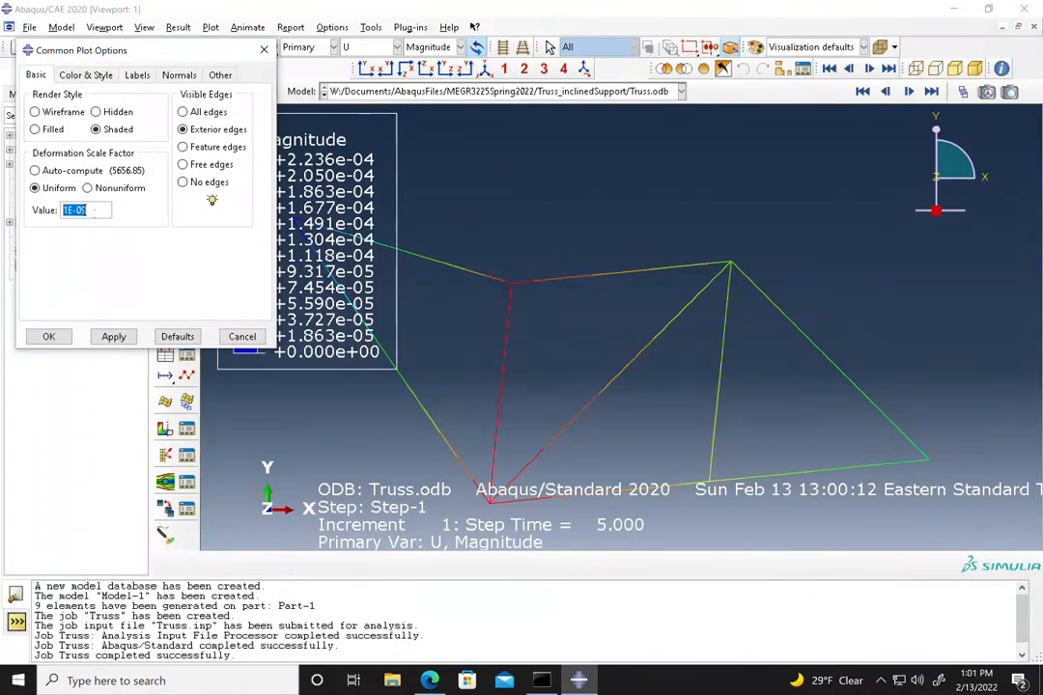
{"action": "type", "text": "50"}
{"action": "left_click", "coordinate": [53, 336]}
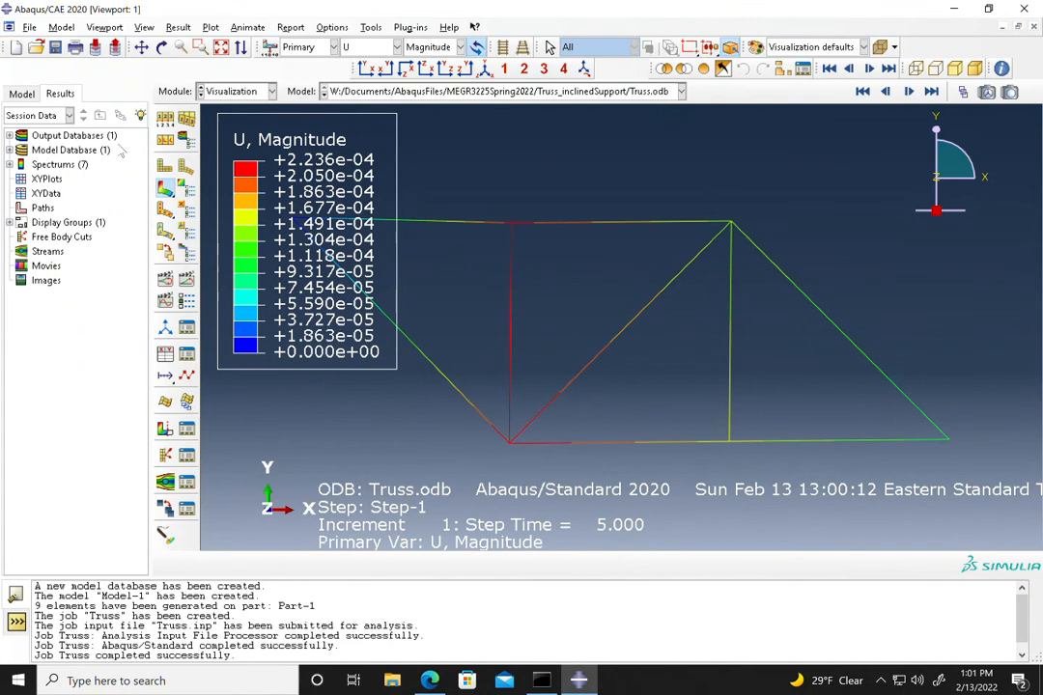
Set the plot's uniform deformation scale factor to 1500 and apply it.
{"action": "left_click", "coordinate": [166, 118]}
{"action": "double_click", "coordinate": [93, 209]}
{"action": "type", "text": "1"}
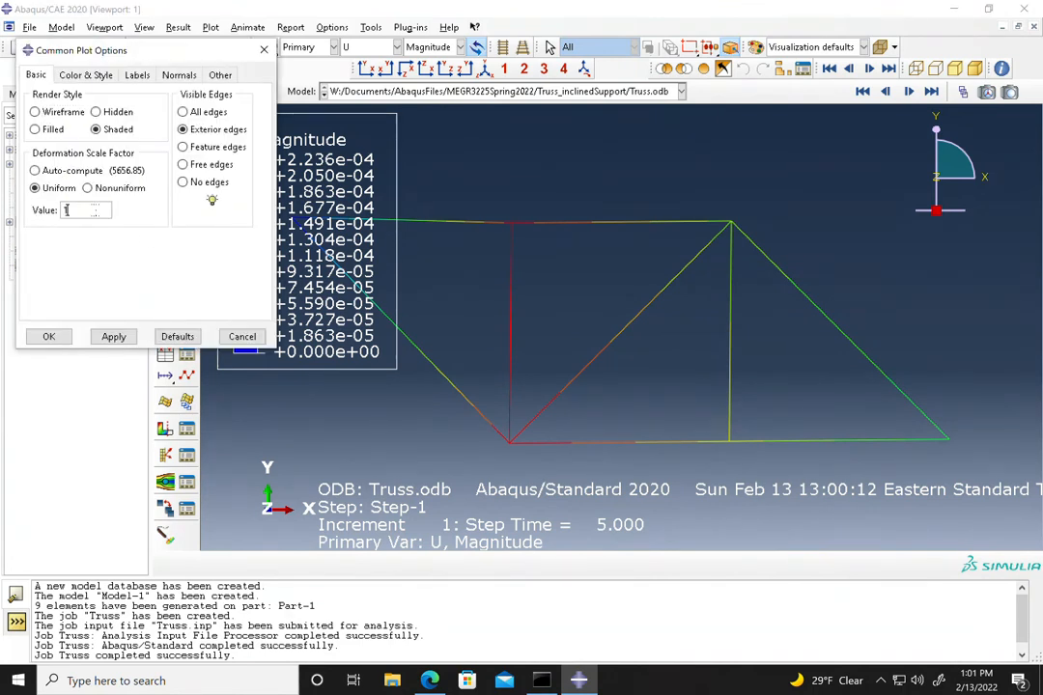
{"action": "type", "text": "00"}
{"action": "left_click", "coordinate": [119, 336]}
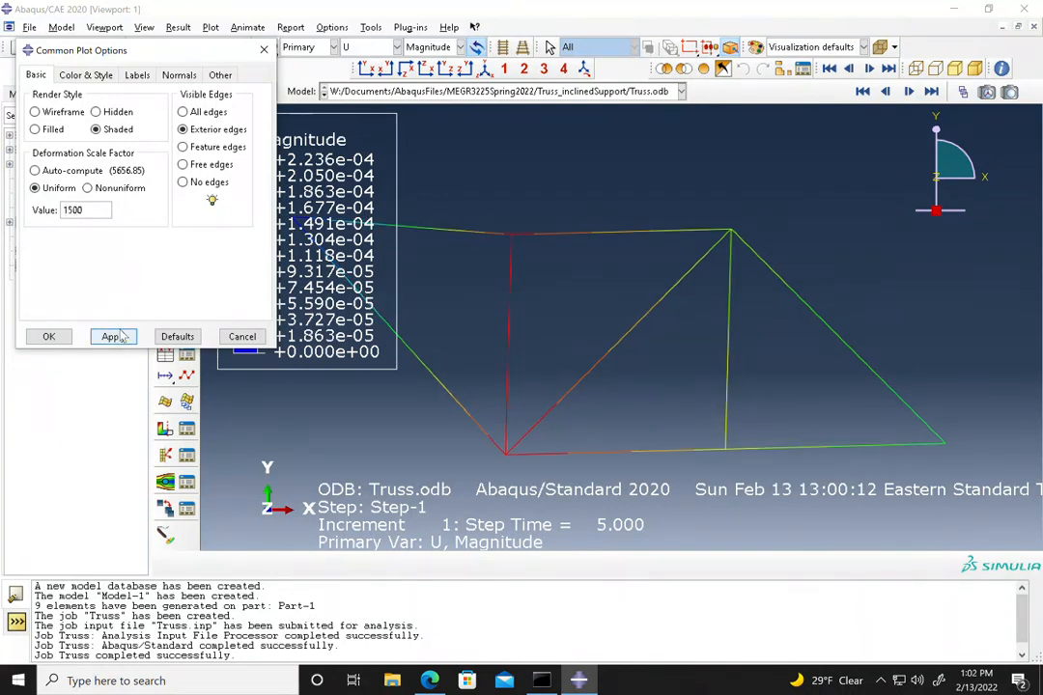
{"action": "left_click", "coordinate": [265, 50]}
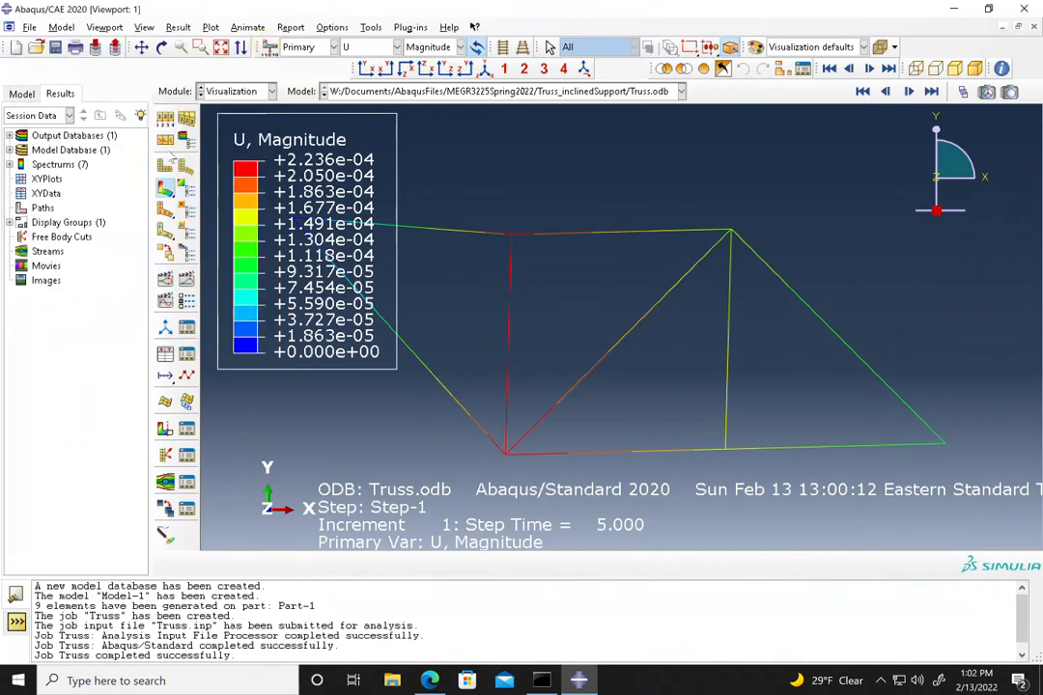
Pan the truss plot clear of the contour legend so that the whole deformed shape can be seen.
{"action": "left_click", "coordinate": [141, 47]}
{"action": "left_click_drag", "start_coordinate": [613, 312], "coordinate": [739, 271]}
{"action": "left_click_drag", "start_coordinate": [734, 284], "coordinate": [686, 310]}
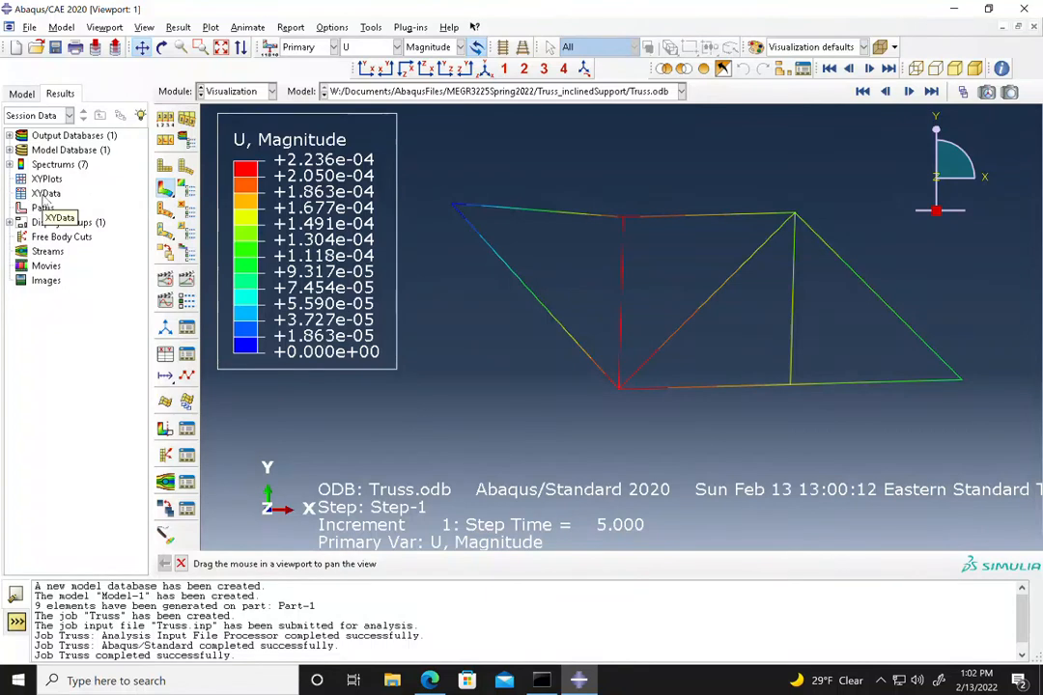
Start creating XY data with ODB field output as the source.
{"action": "right_click", "coordinate": [45, 194]}
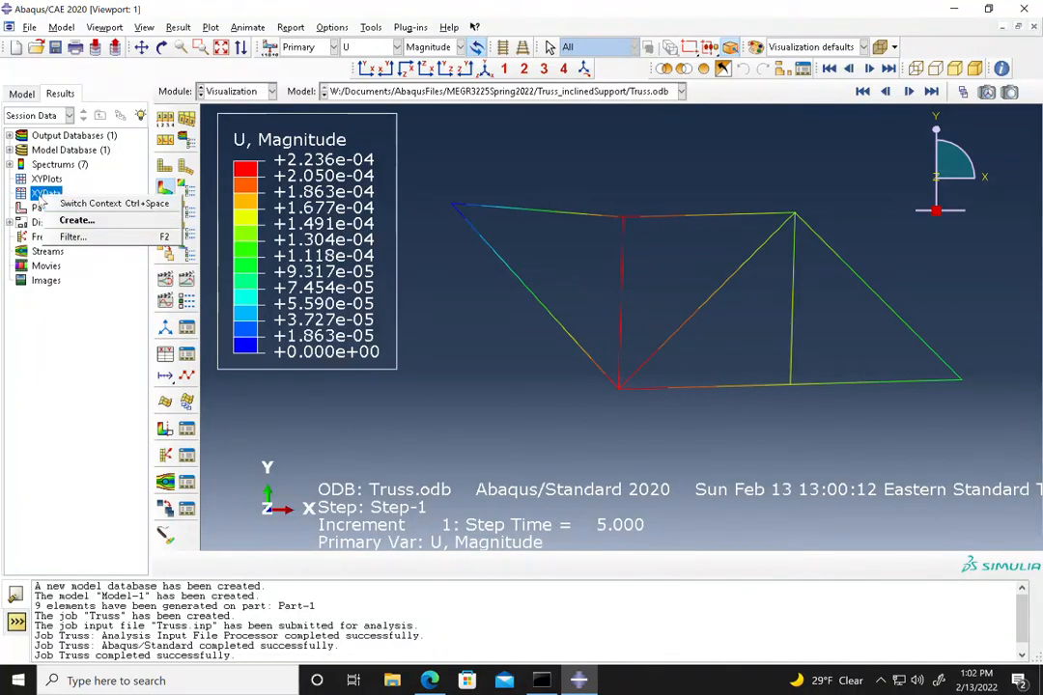
{"action": "right_click", "coordinate": [45, 193]}
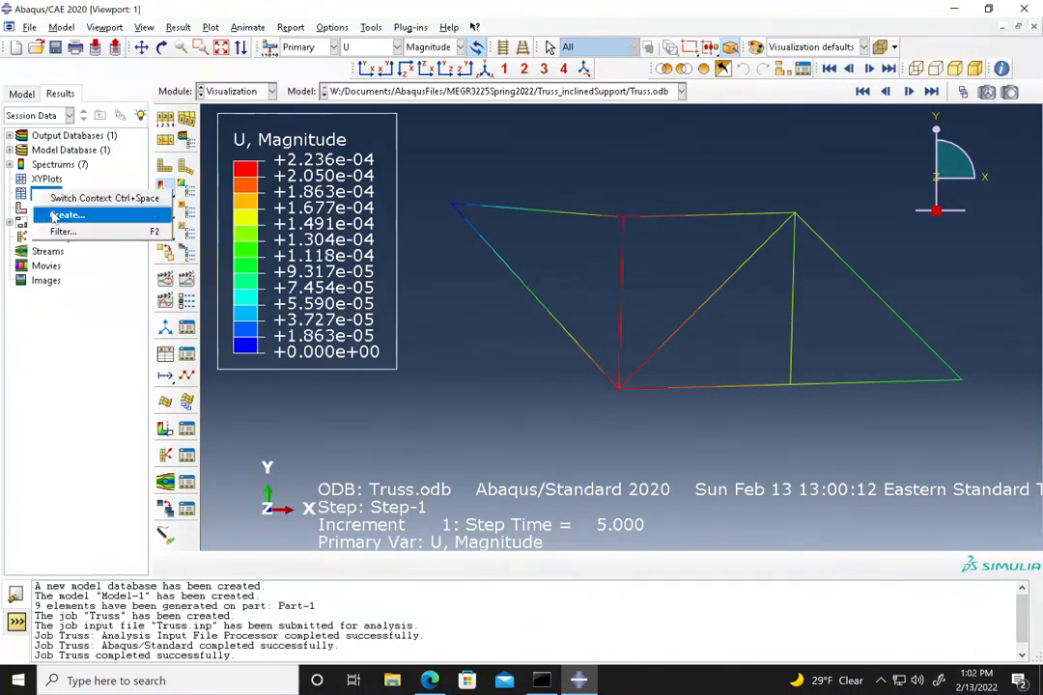
{"action": "left_click", "coordinate": [60, 215]}
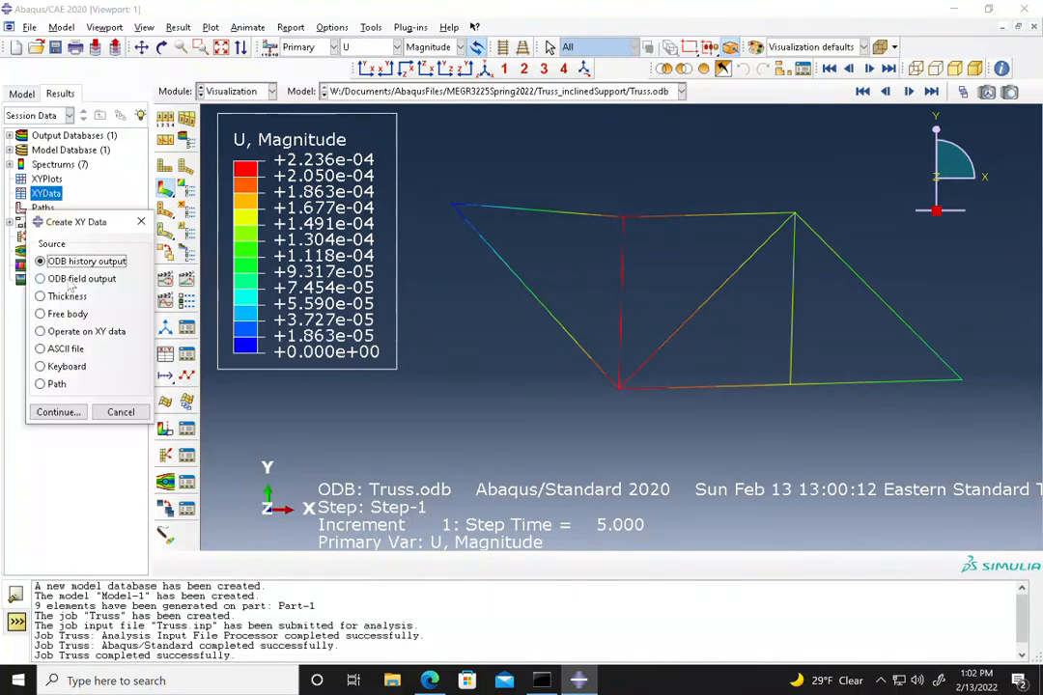
{"action": "left_click", "coordinate": [57, 279]}
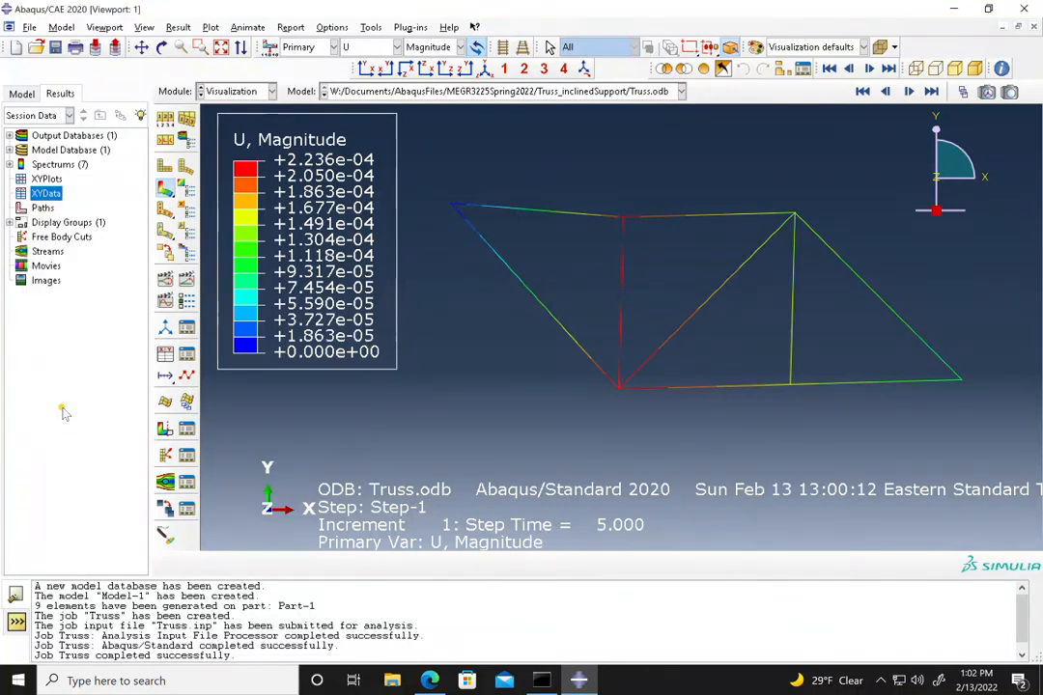
{"action": "left_click", "coordinate": [60, 413]}
{"action": "left_click_drag", "start_coordinate": [153, 346], "coordinate": [209, 53]}
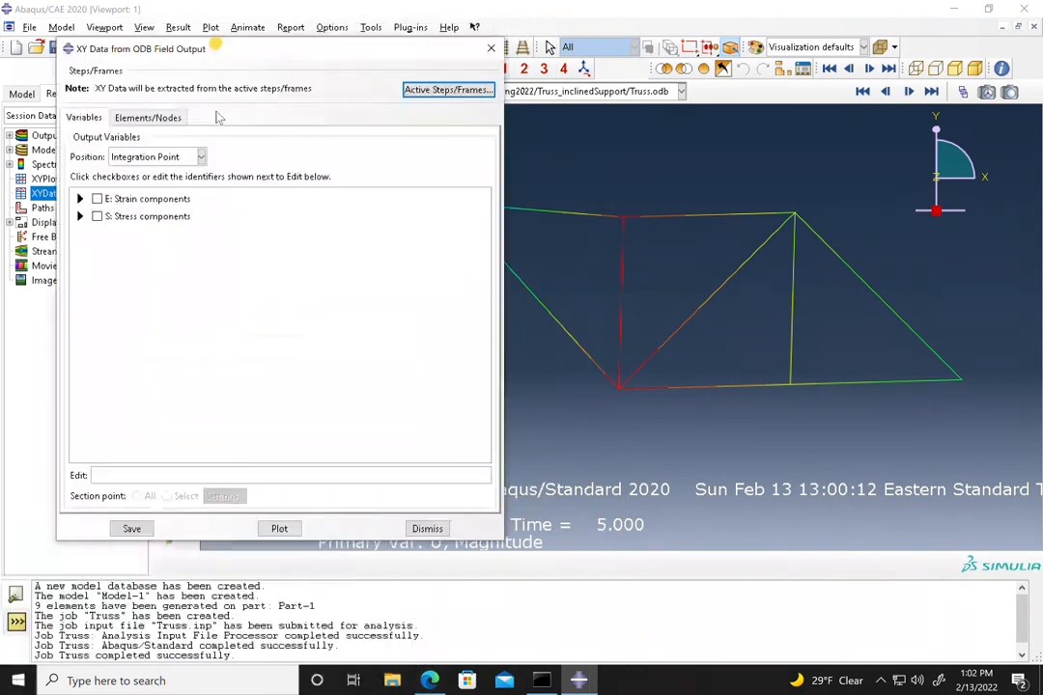
Set the output position to Unique Nodal and choose the spatial displacement components U1 and U2.
{"action": "left_click", "coordinate": [160, 156]}
{"action": "left_click", "coordinate": [149, 218]}
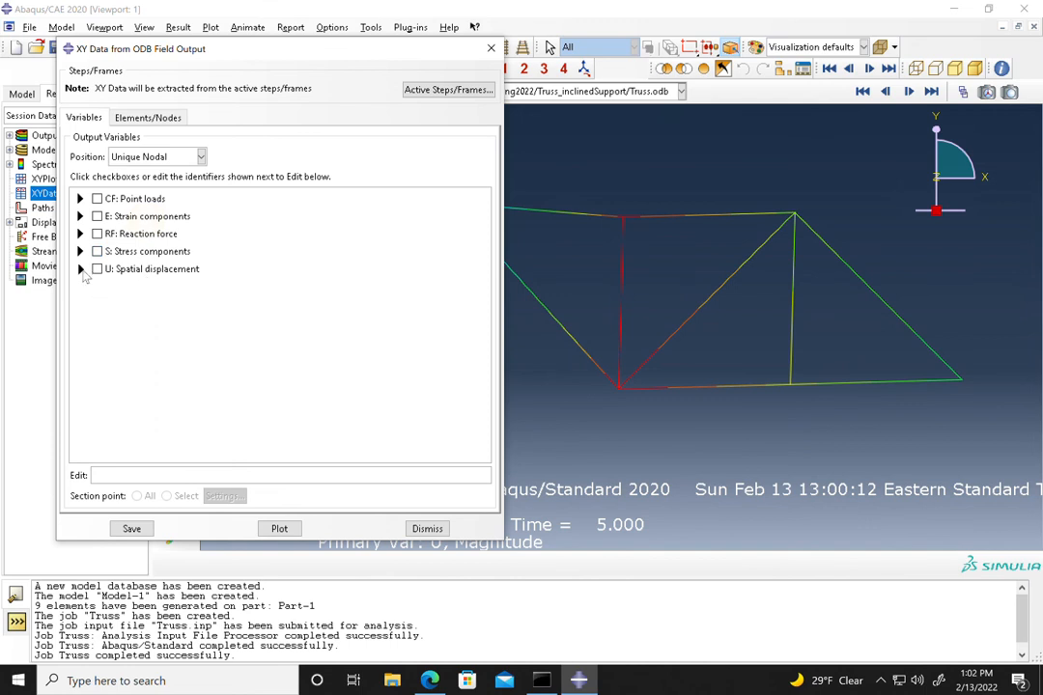
{"action": "left_click", "coordinate": [80, 269]}
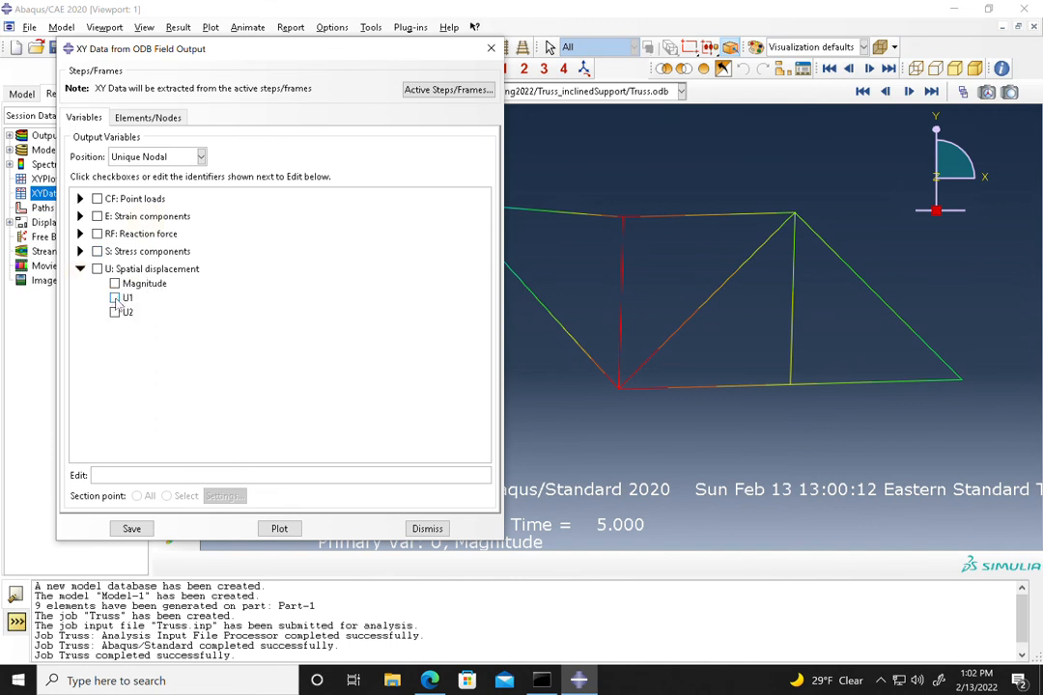
{"action": "left_click", "coordinate": [115, 312]}
{"action": "left_click", "coordinate": [114, 297]}
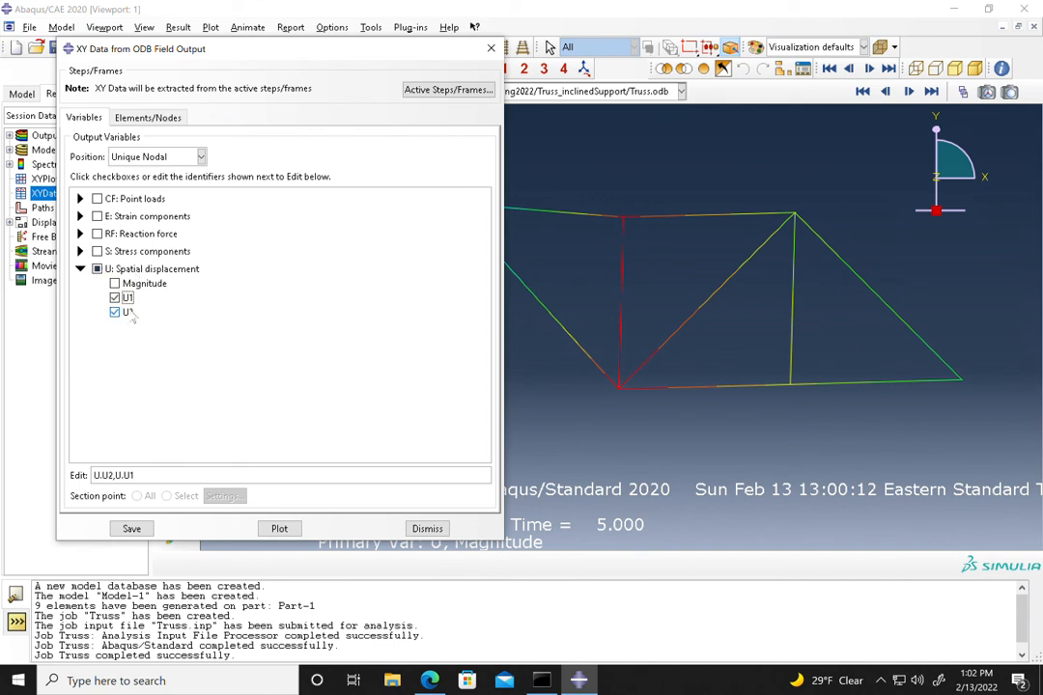
Plot U1 and U2 over time for the truss's lower-left node picked from the viewport, and close the extraction dialog.
{"action": "left_click", "coordinate": [154, 118]}
{"action": "left_click", "coordinate": [203, 158]}
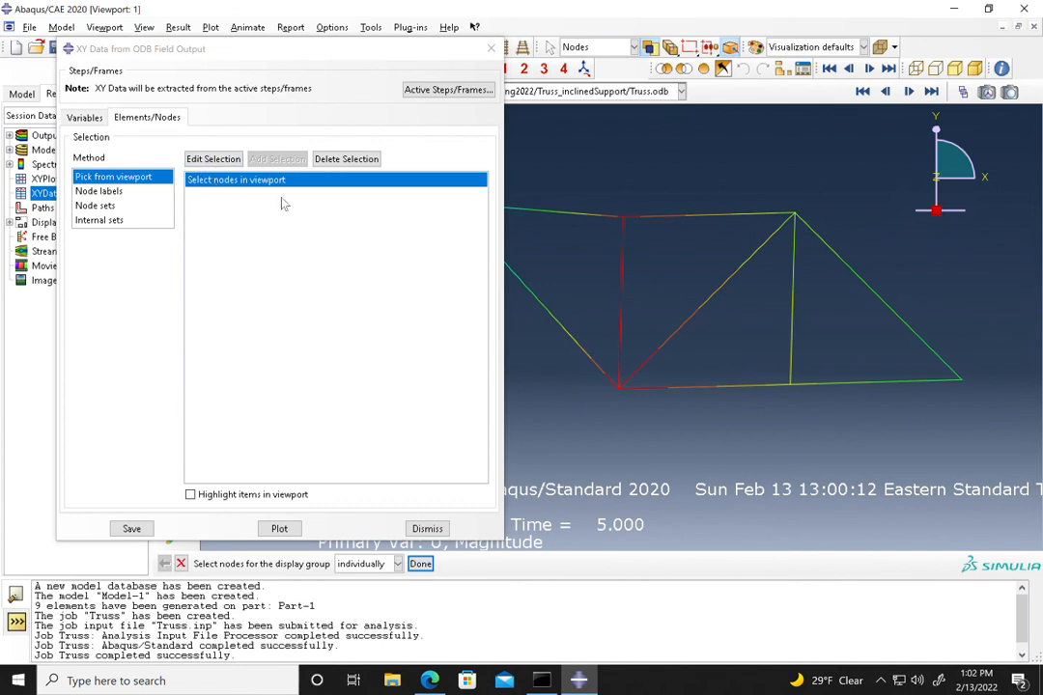
{"action": "left_click", "coordinate": [619, 390]}
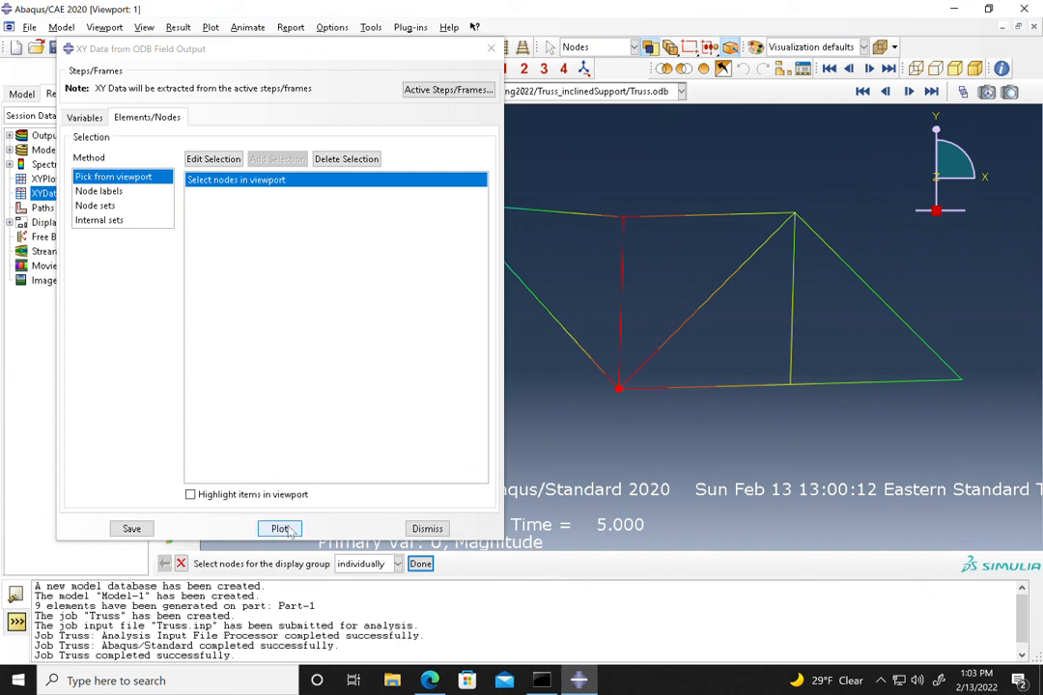
{"action": "left_click", "coordinate": [279, 529]}
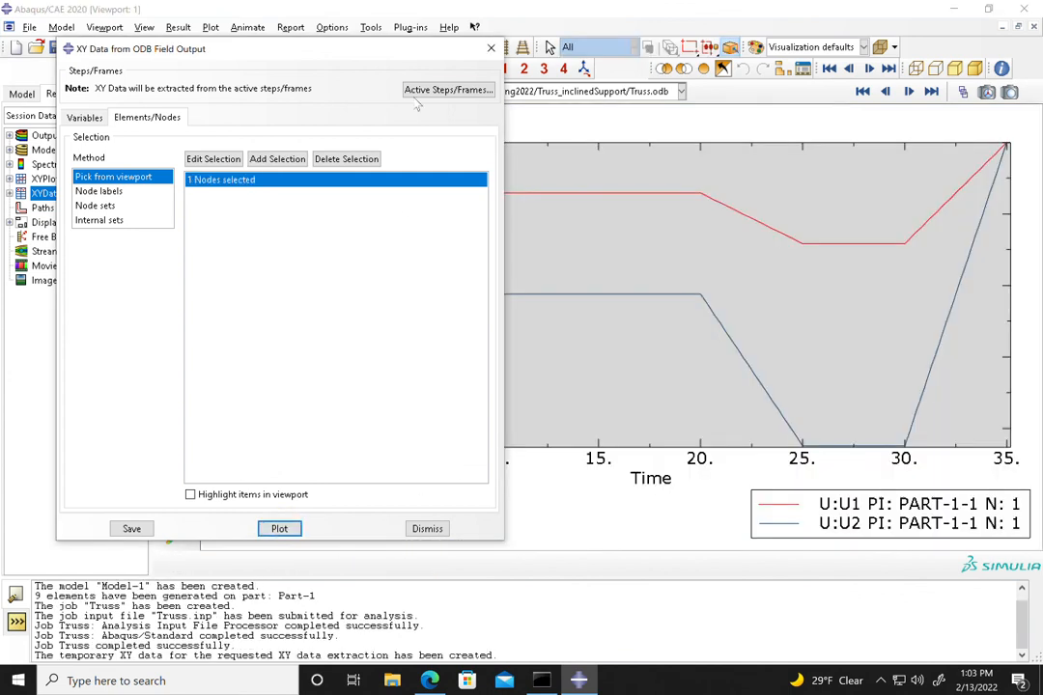
{"action": "left_click_drag", "start_coordinate": [314, 128], "coordinate": [179, 435]}
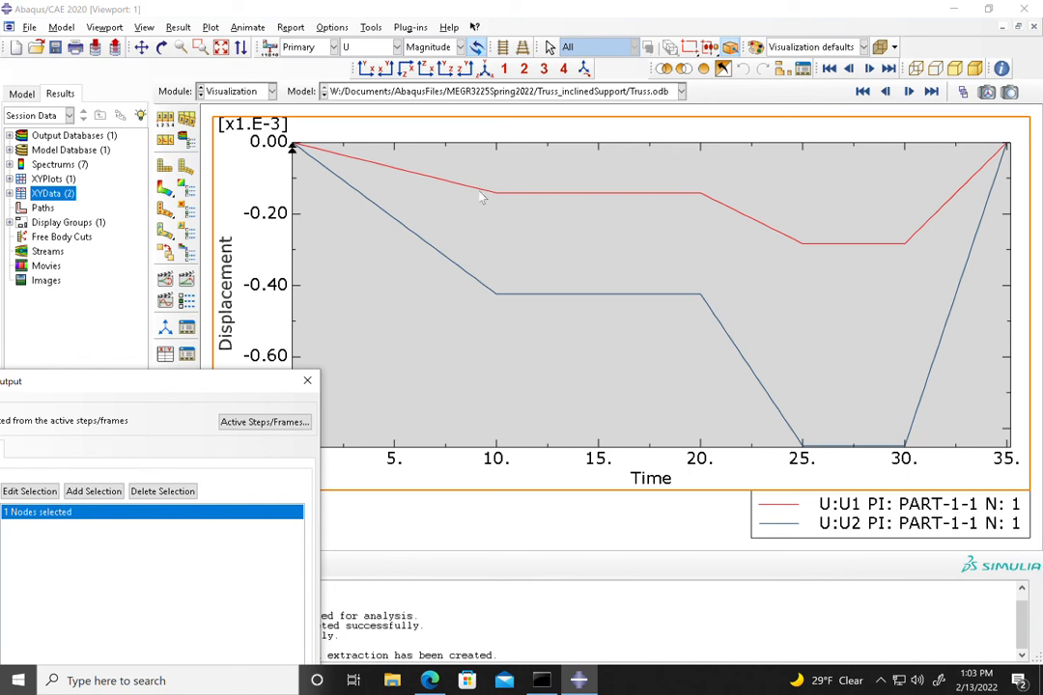
{"action": "left_click", "coordinate": [307, 380]}
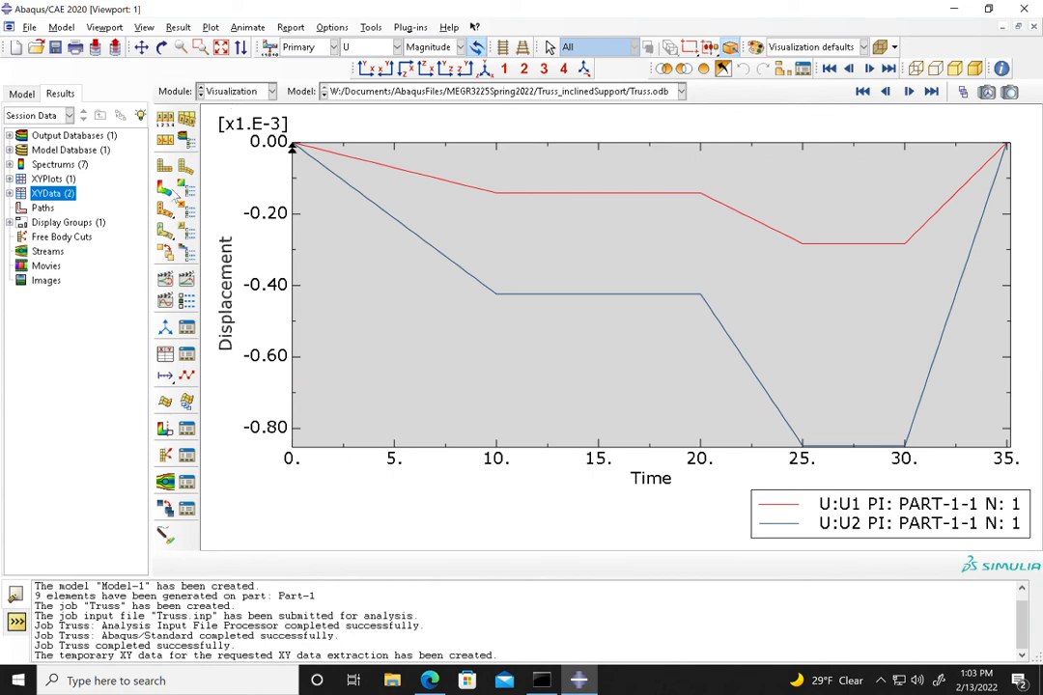
Return to the deformed contour plot and start another XY data extraction from ODB field output.
{"action": "left_click", "coordinate": [166, 189]}
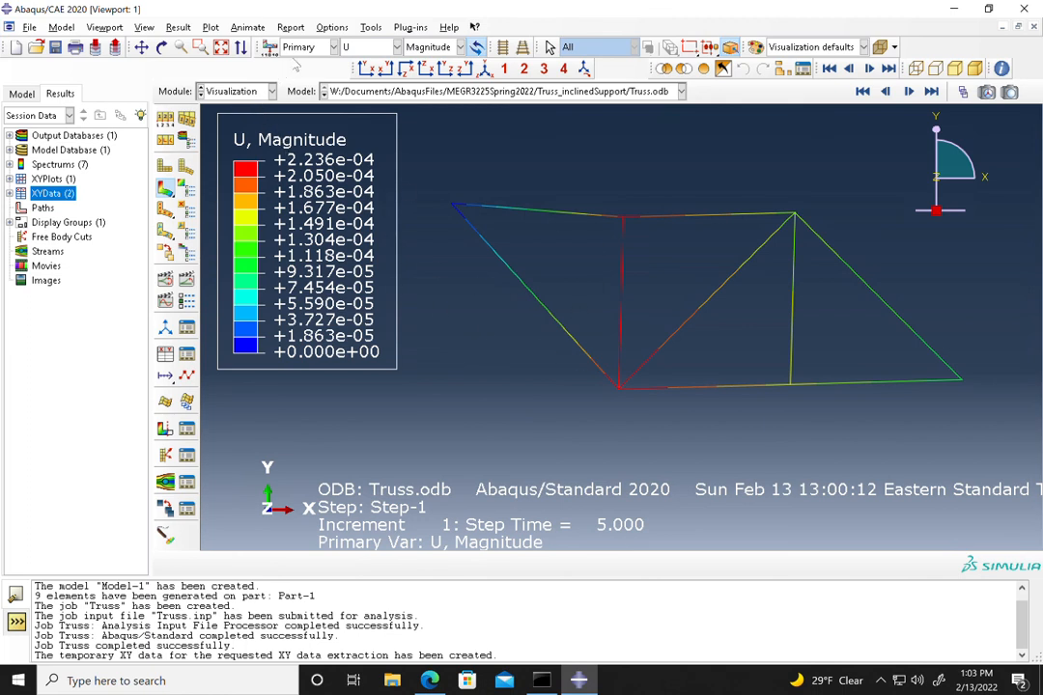
{"action": "right_click", "coordinate": [56, 196]}
{"action": "left_click", "coordinate": [85, 218]}
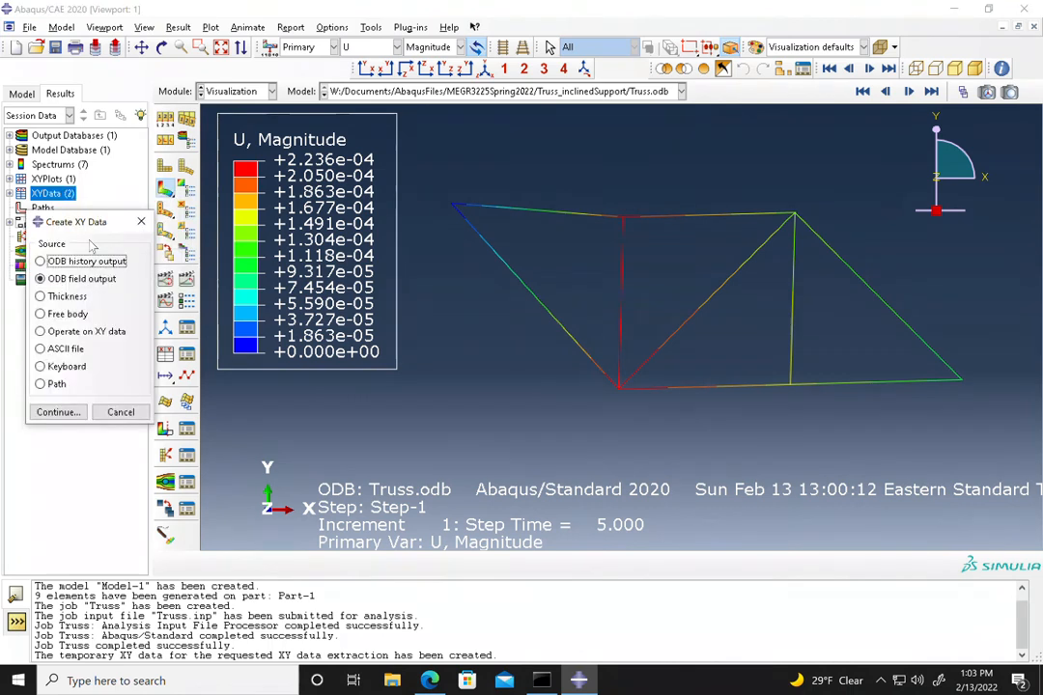
{"action": "left_click", "coordinate": [68, 412]}
{"action": "left_click_drag", "start_coordinate": [166, 385], "coordinate": [332, 82]}
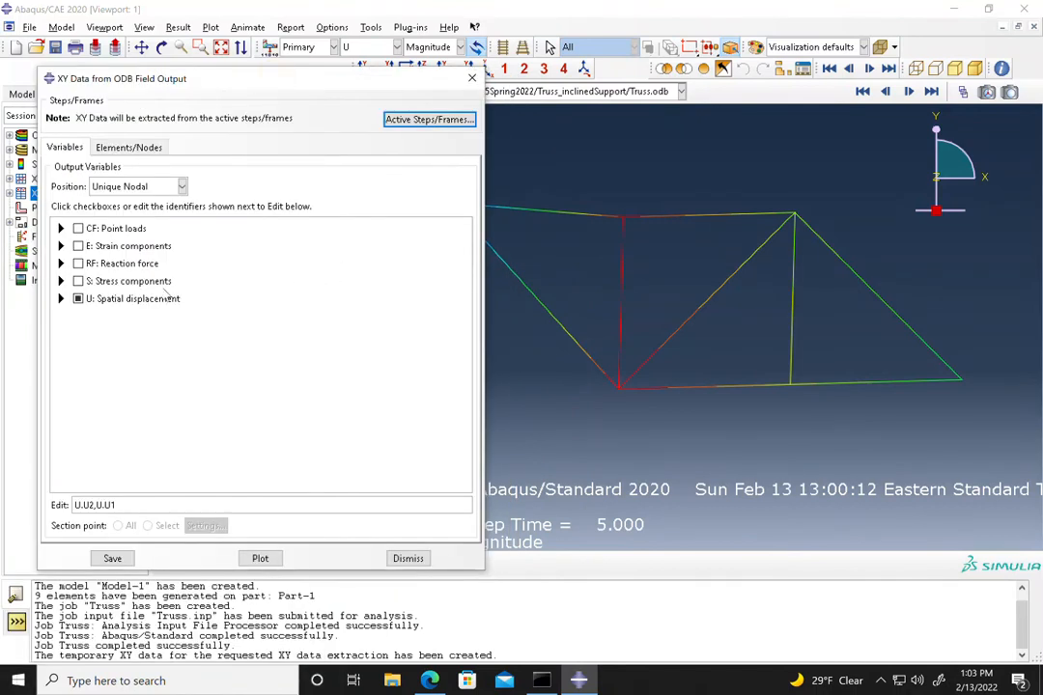
Clear the U1 and U2 displacement variables and choose only the point load component CF2.
{"action": "left_click", "coordinate": [61, 299]}
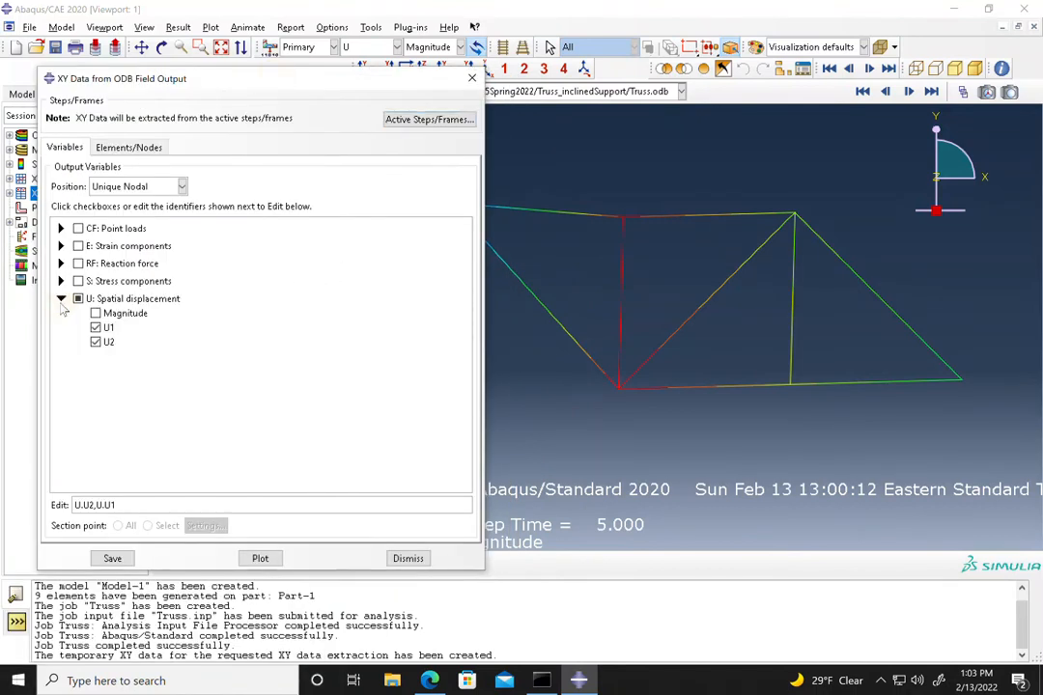
{"action": "left_click", "coordinate": [96, 327]}
{"action": "left_click", "coordinate": [96, 342]}
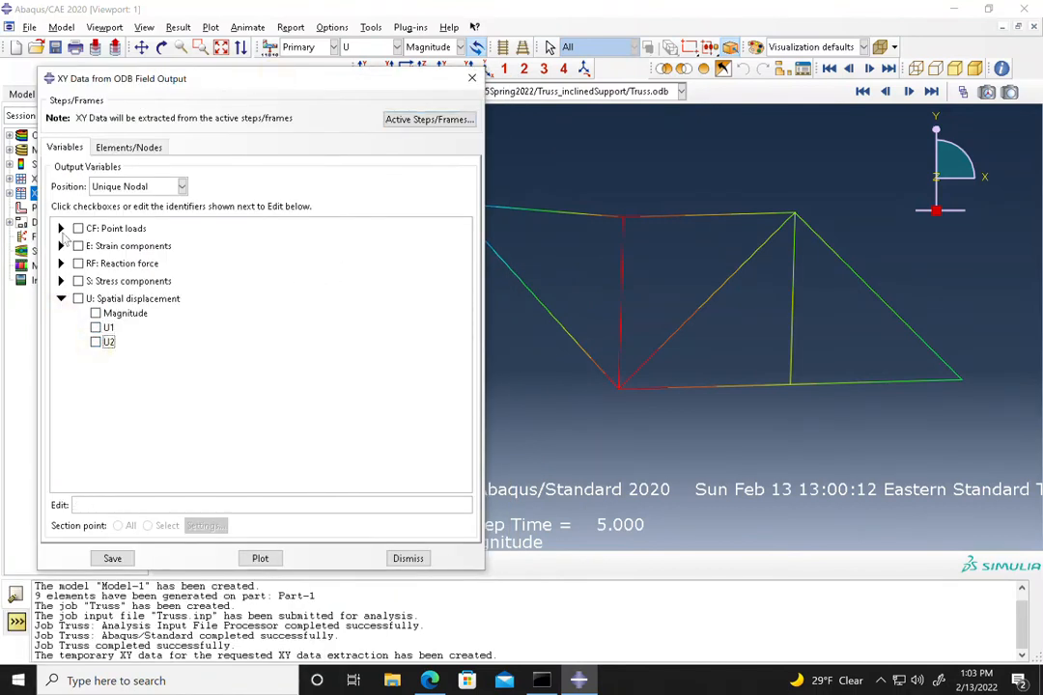
{"action": "left_click", "coordinate": [61, 228]}
{"action": "left_click", "coordinate": [96, 257]}
{"action": "left_click", "coordinate": [95, 271]}
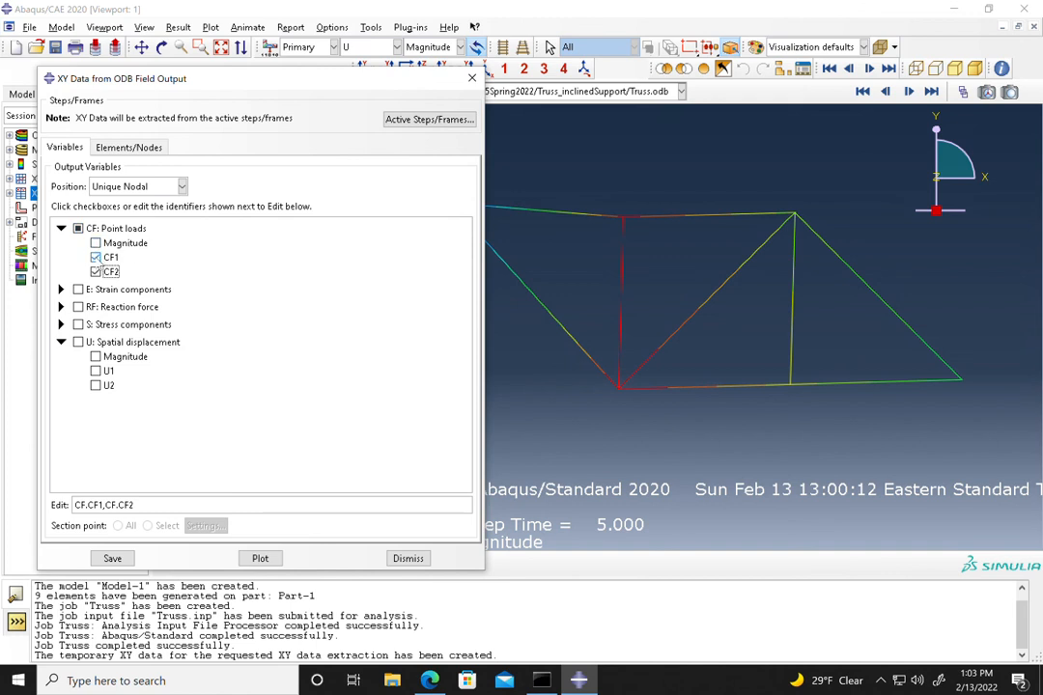
{"action": "left_click", "coordinate": [96, 256]}
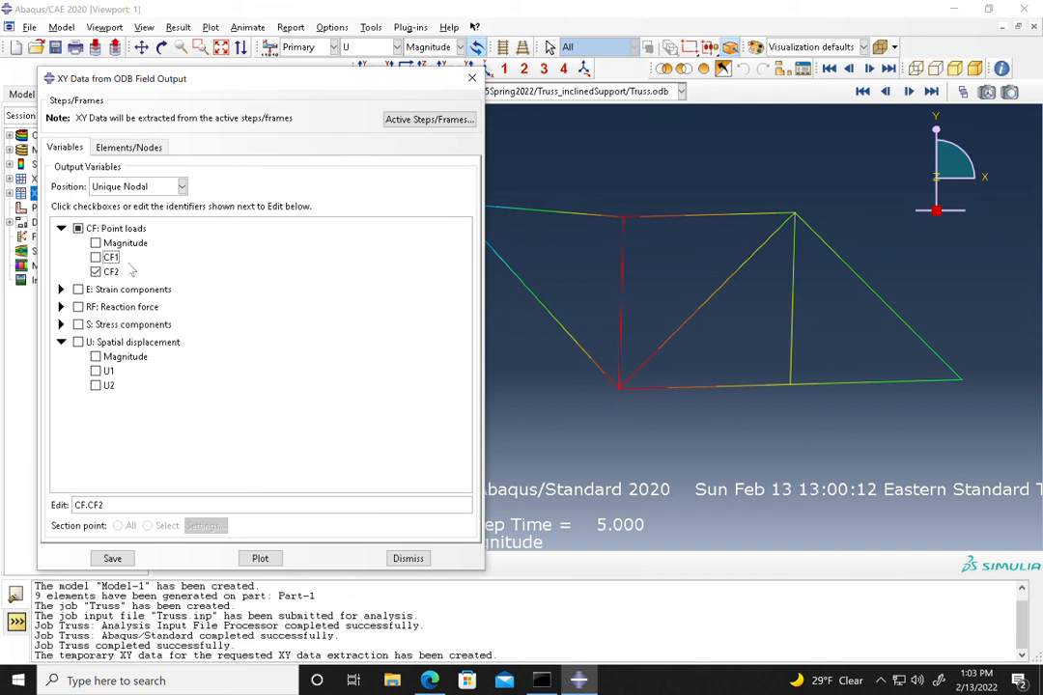
Plot CF2 over time for the truss's lower-left node picked from the viewport, and close the extraction dialog.
{"action": "left_click", "coordinate": [130, 146]}
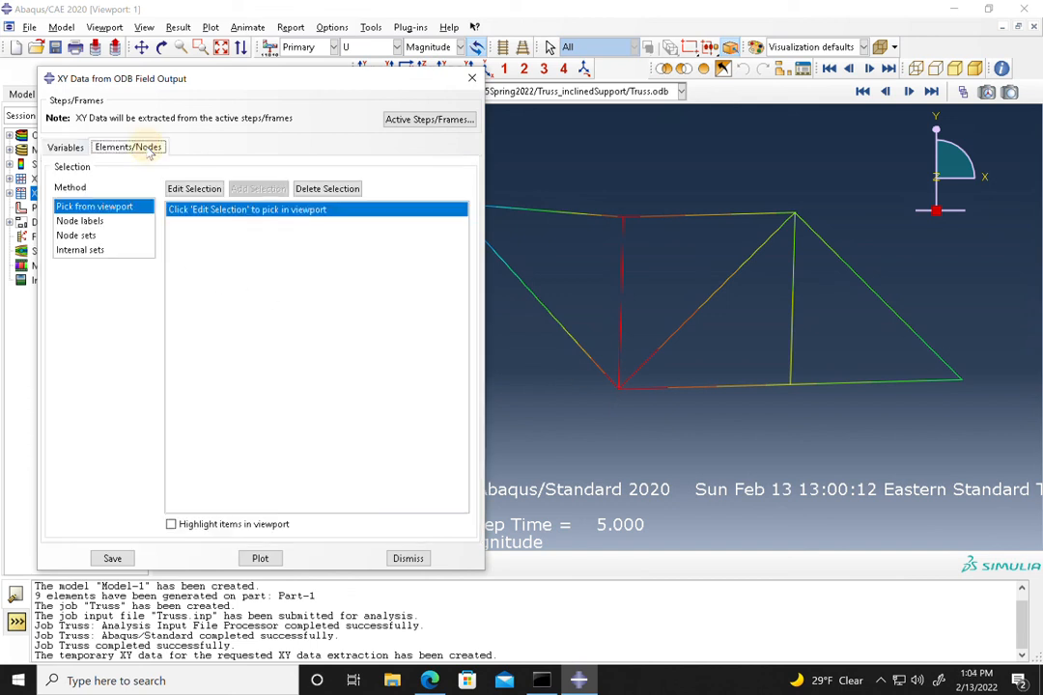
{"action": "left_click", "coordinate": [194, 189]}
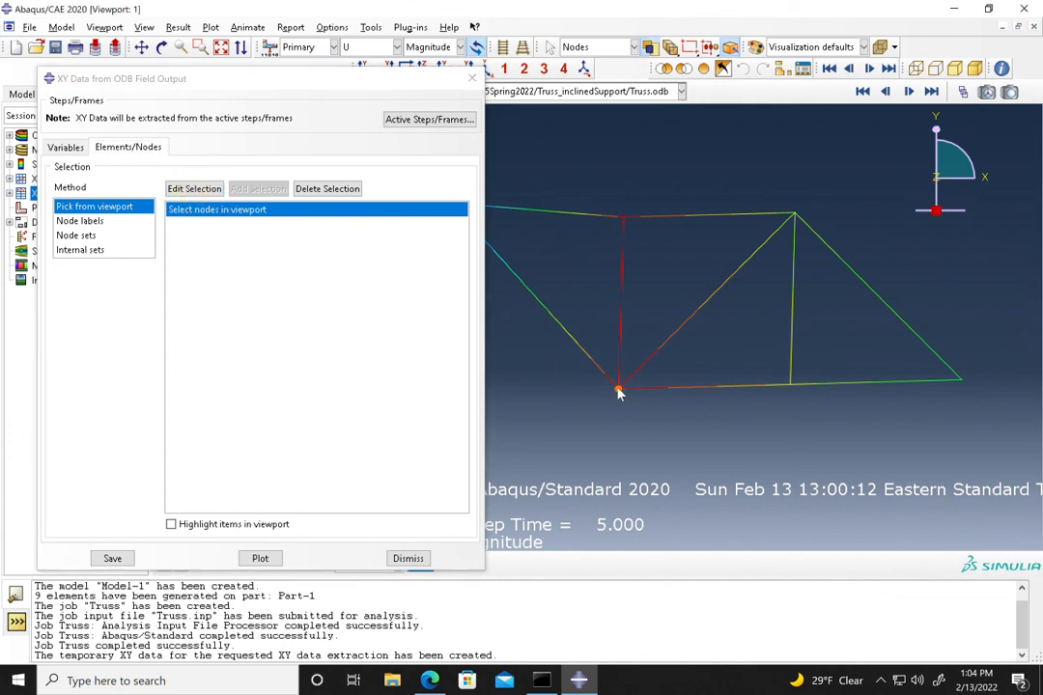
{"action": "left_click", "coordinate": [259, 559]}
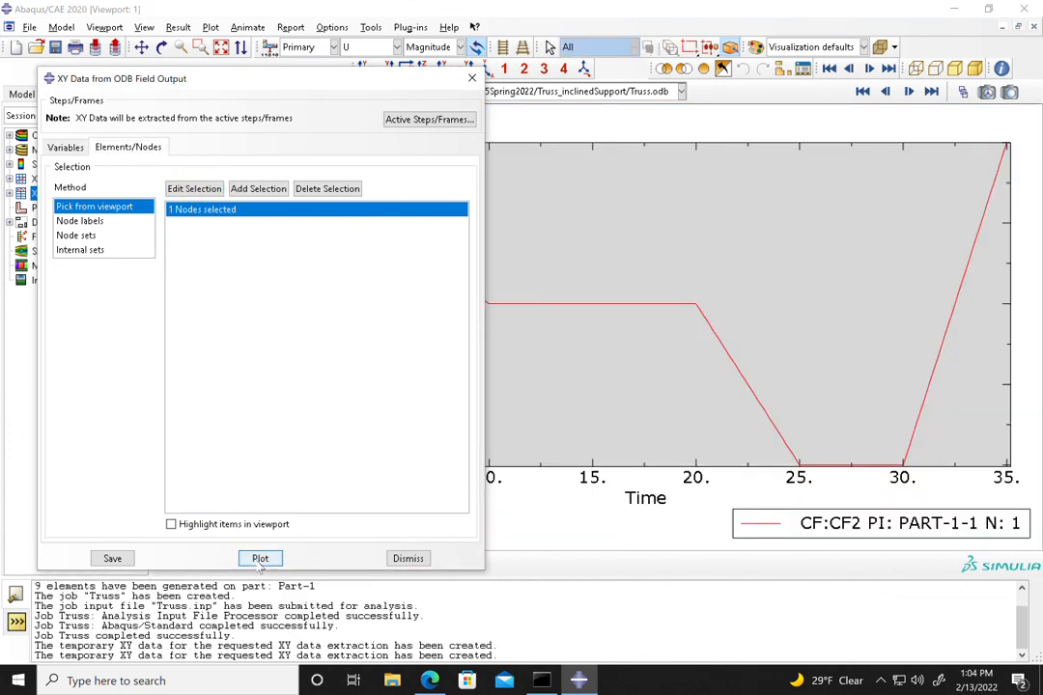
{"action": "left_click", "coordinate": [471, 77]}
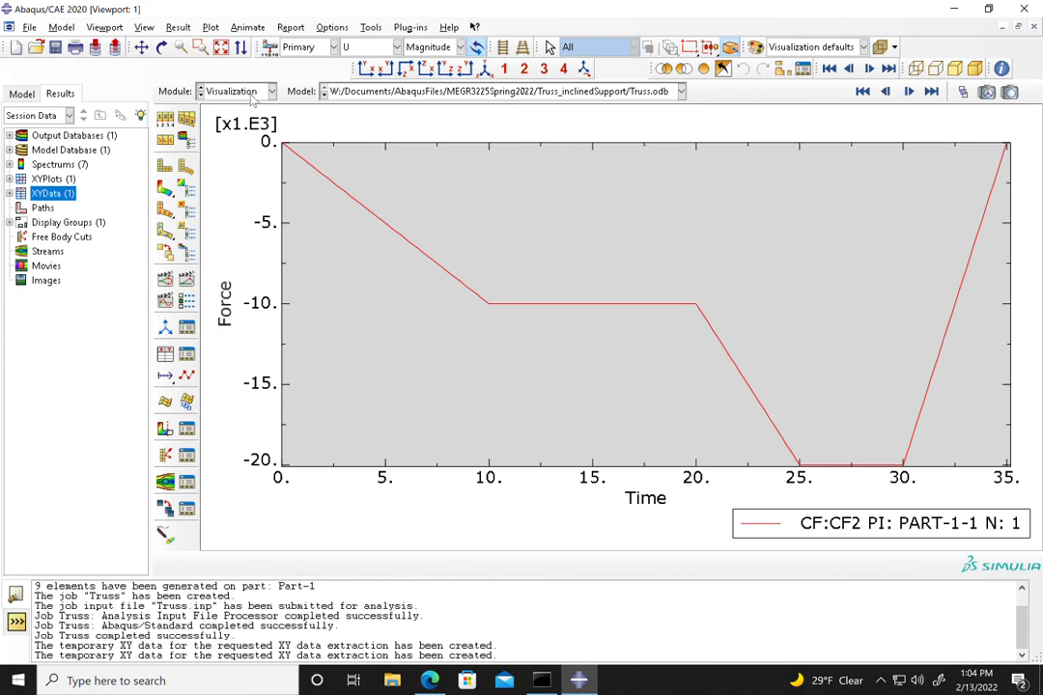
Review the incrementation settings of Step-1 in the Step module, and leave the step without changing it.
{"action": "left_click", "coordinate": [220, 91]}
{"action": "left_click", "coordinate": [237, 151]}
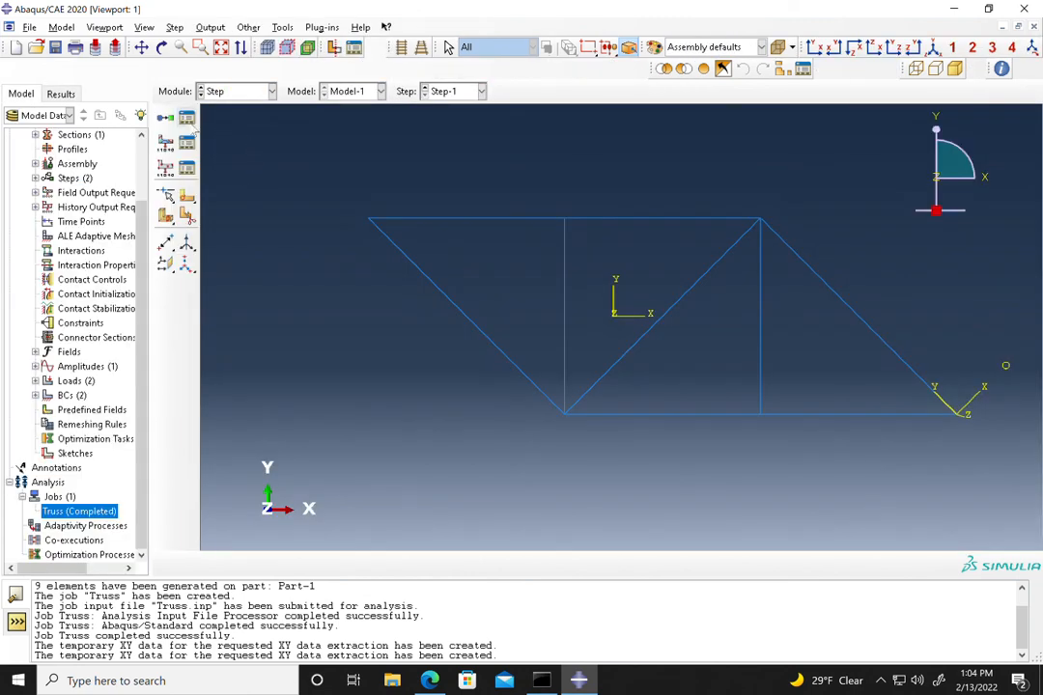
{"action": "left_click", "coordinate": [187, 118]}
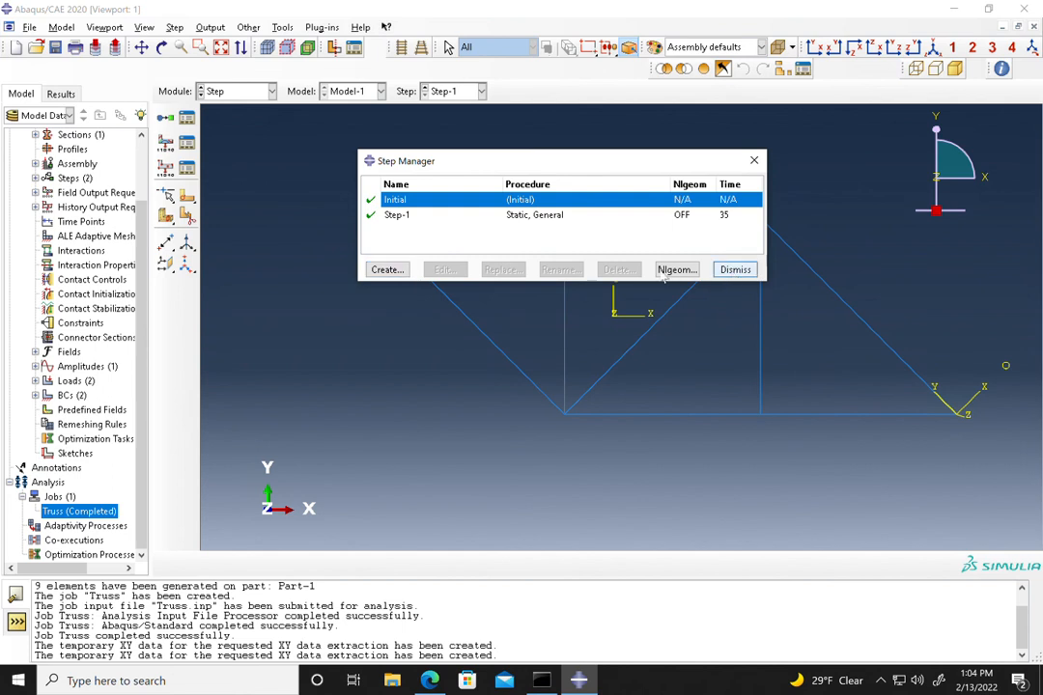
{"action": "left_click", "coordinate": [425, 214]}
{"action": "left_click", "coordinate": [444, 269]}
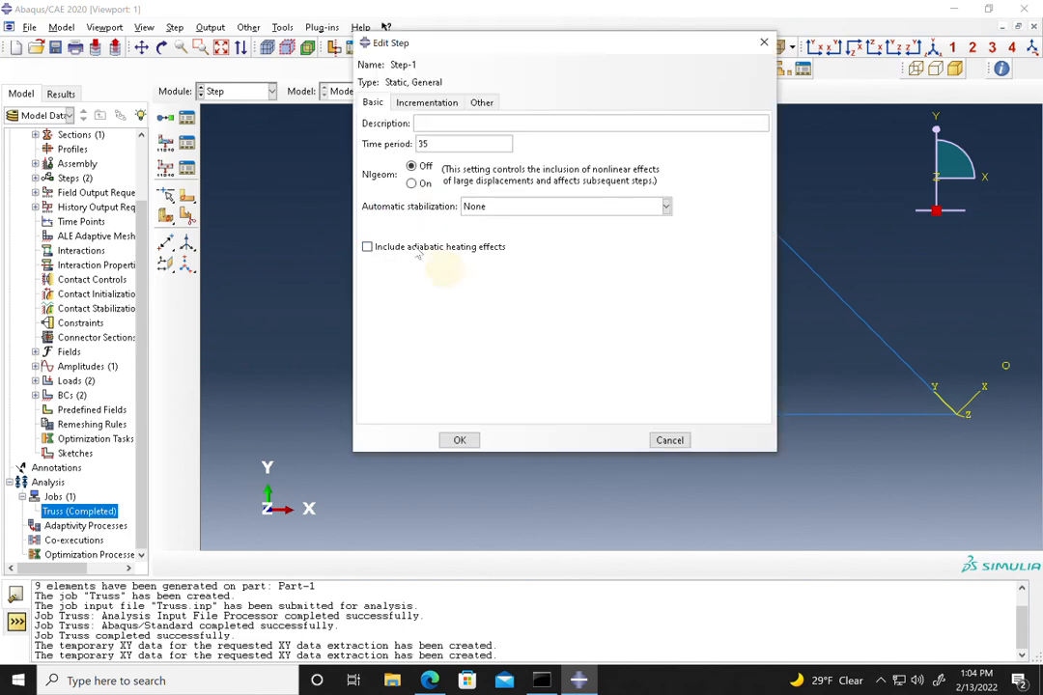
{"action": "left_click", "coordinate": [425, 102]}
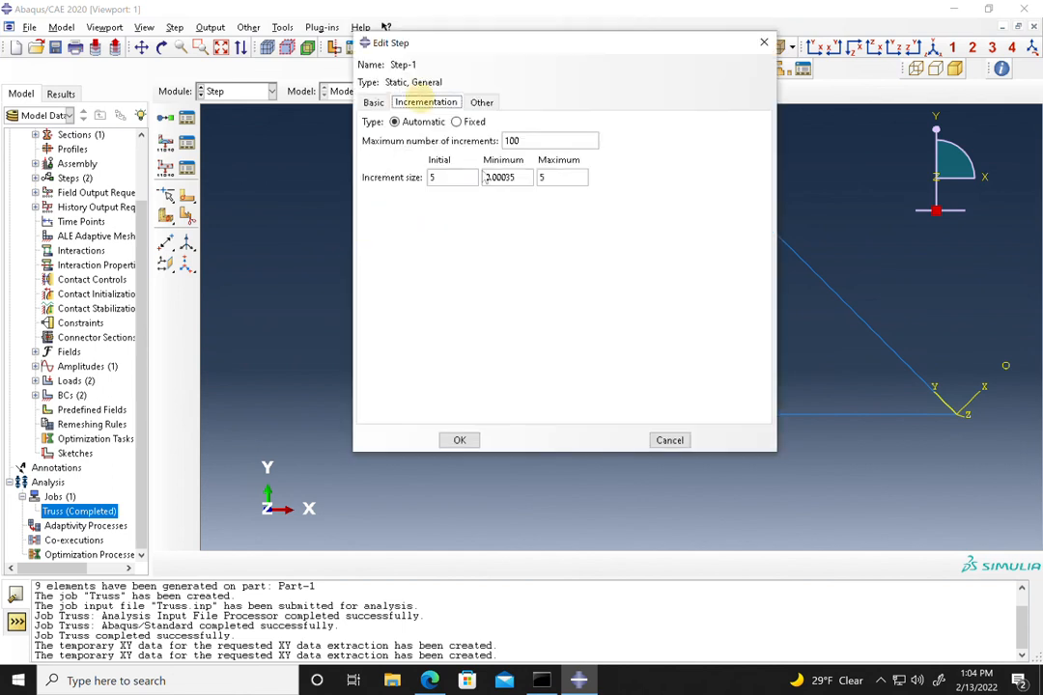
{"action": "double_click", "coordinate": [554, 176]}
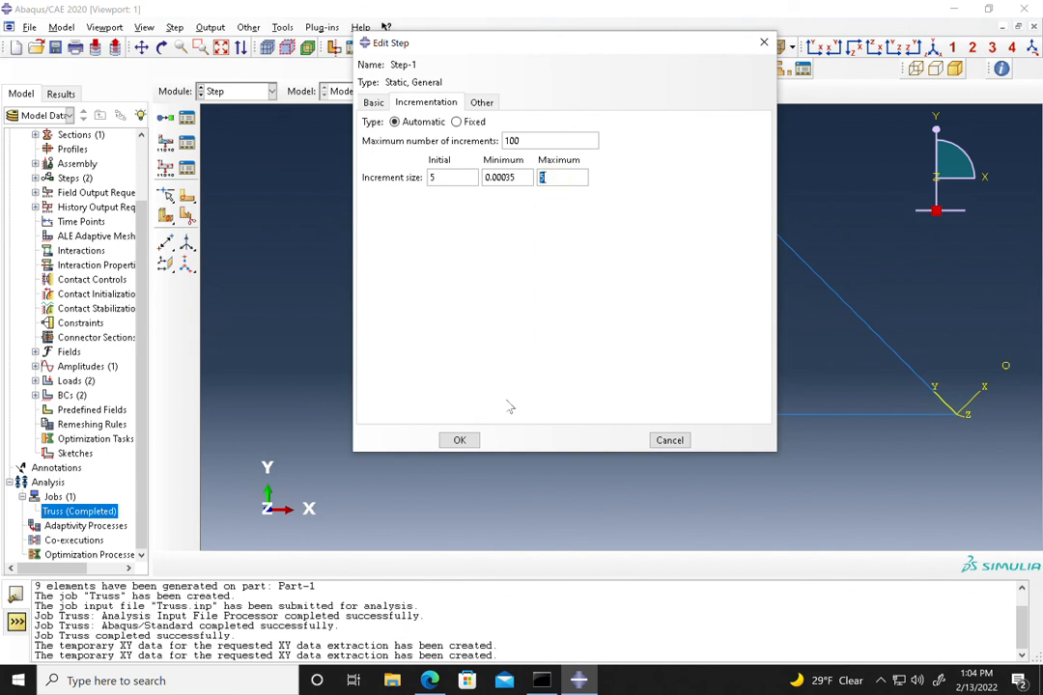
{"action": "left_click", "coordinate": [669, 439]}
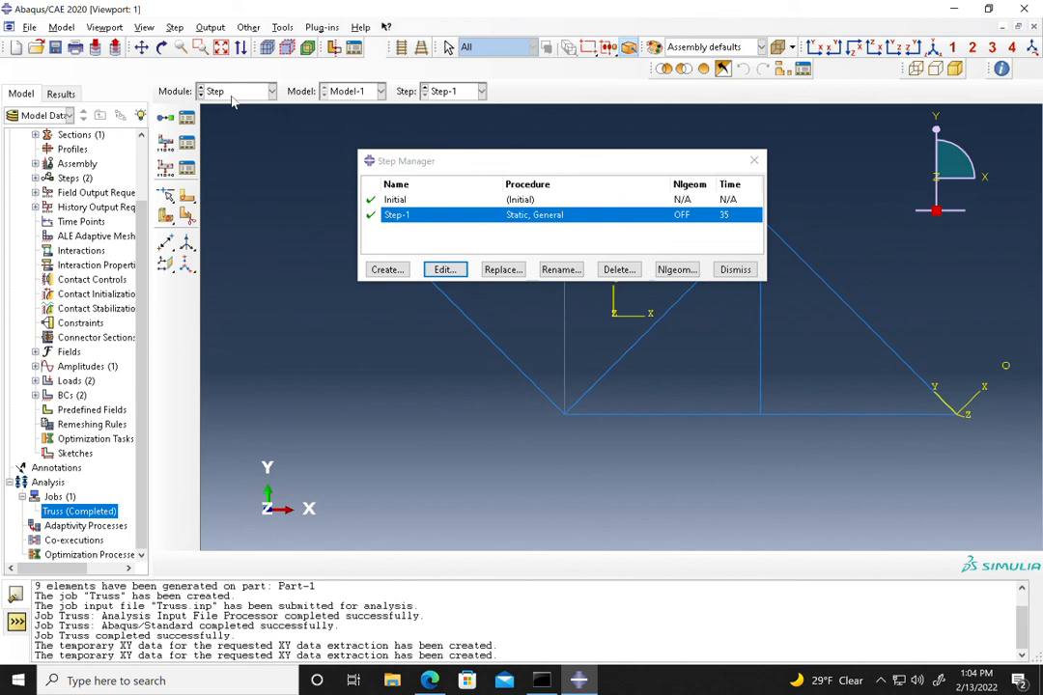
{"action": "left_click", "coordinate": [735, 270]}
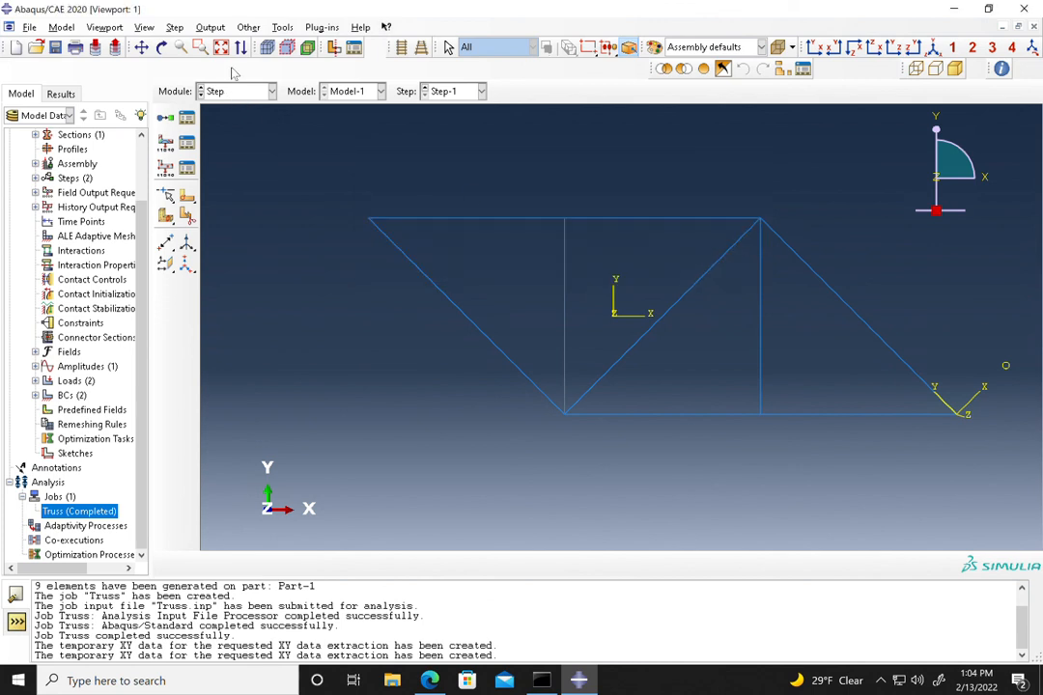
Return to the Visualization module's deformed contour plot and display the stress variable S as Mises.
{"action": "left_click", "coordinate": [249, 91]}
{"action": "left_click", "coordinate": [246, 239]}
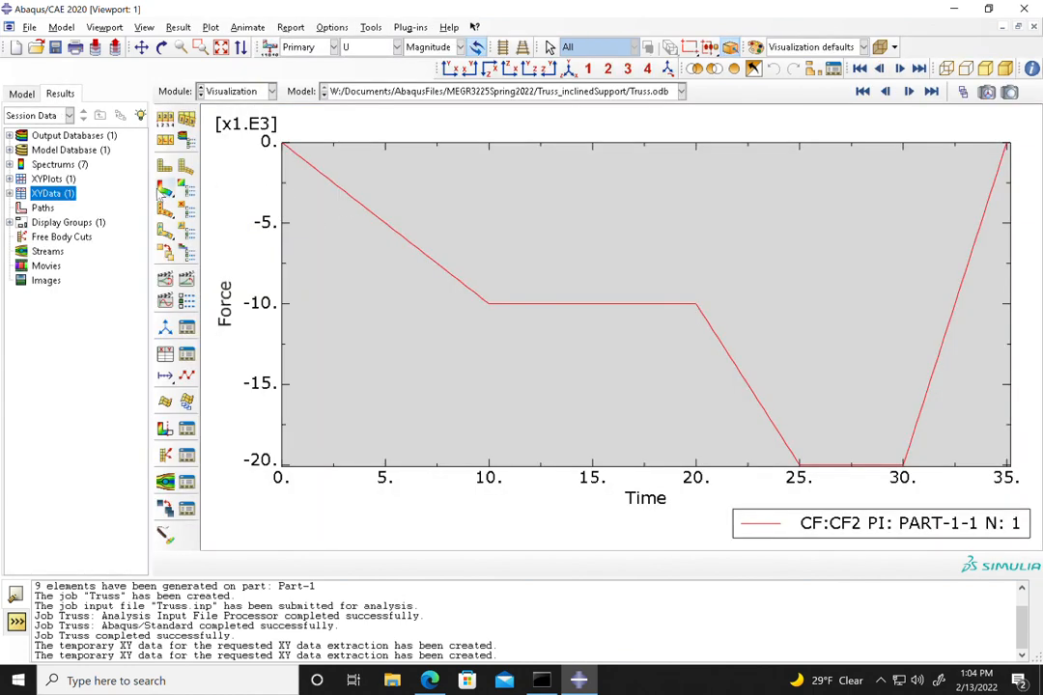
{"action": "left_click", "coordinate": [164, 188]}
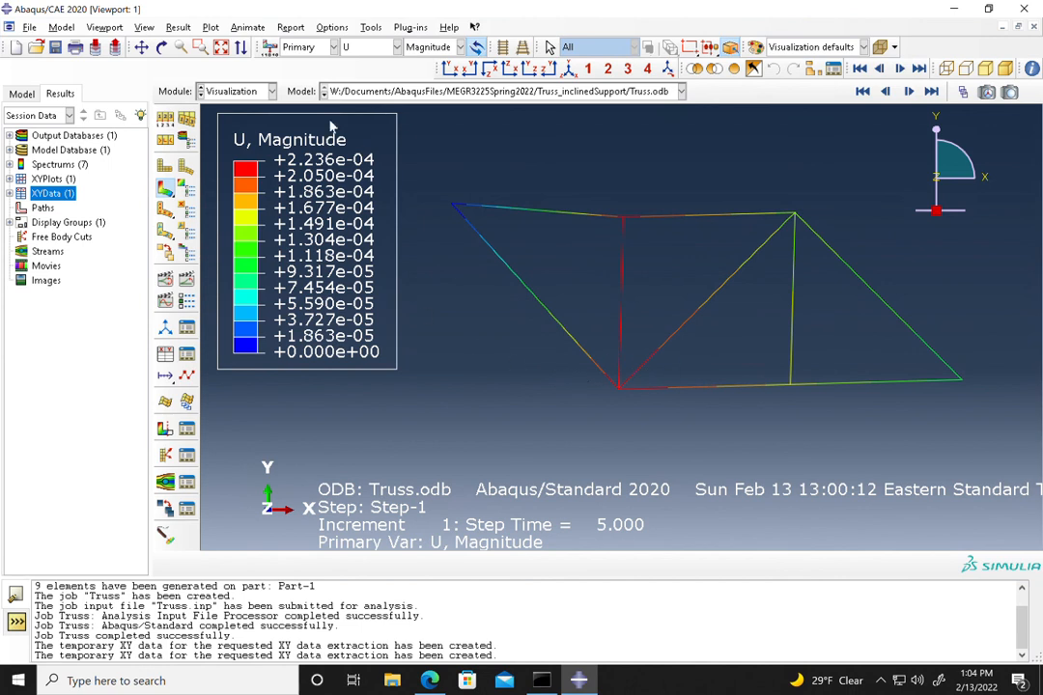
{"action": "left_click", "coordinate": [355, 46]}
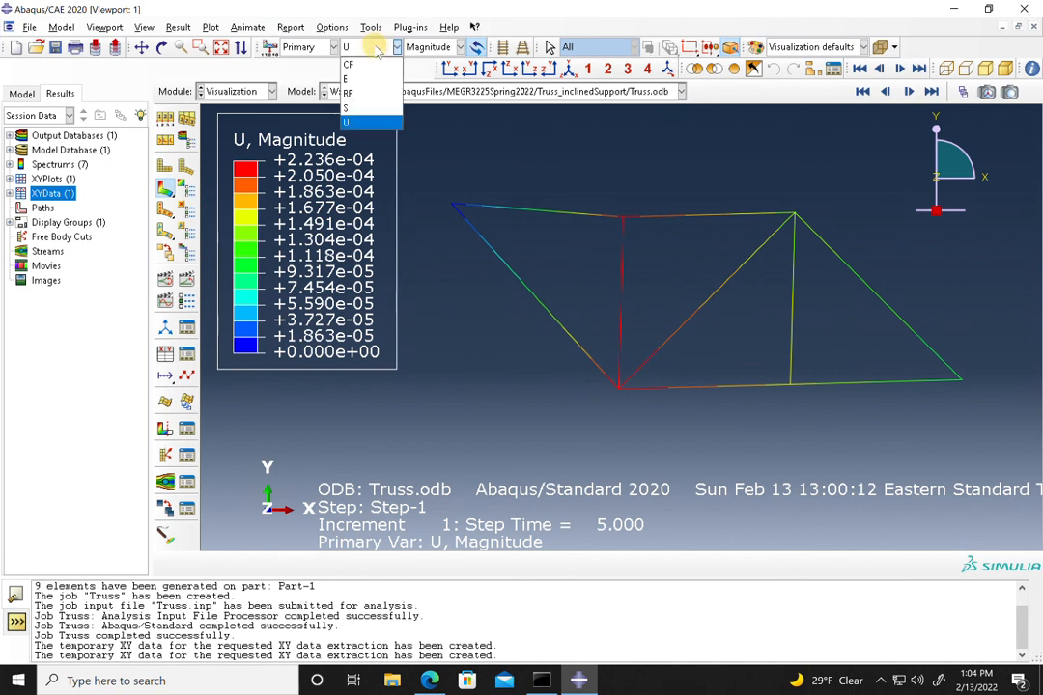
{"action": "left_click", "coordinate": [366, 108]}
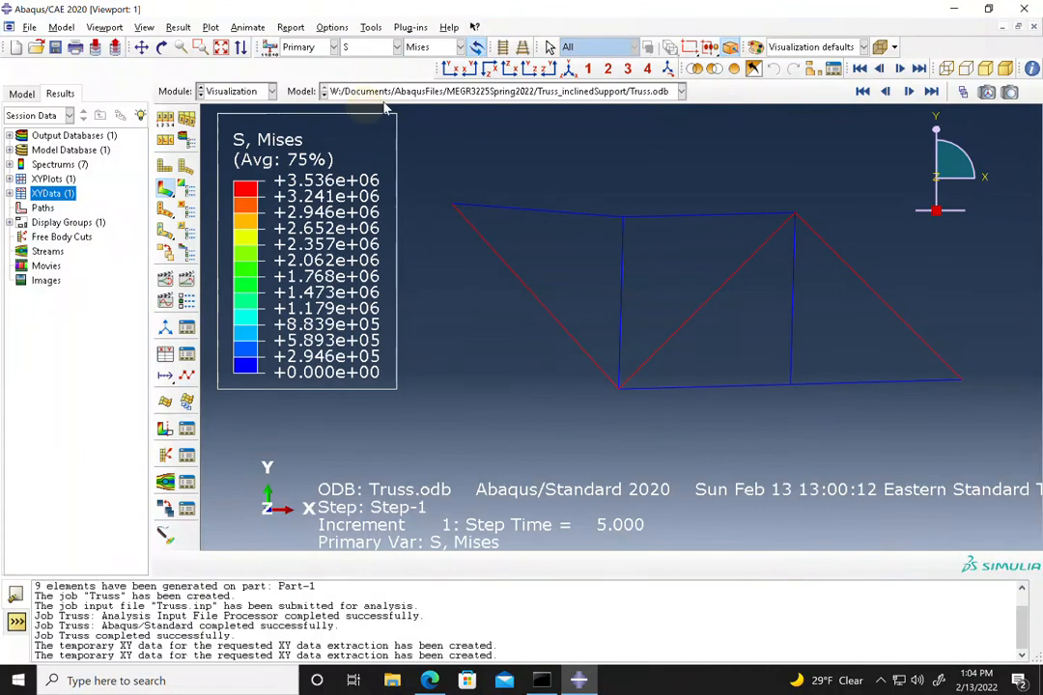
Display stress component S11 on the deformed truss and step through its frames from time 0 to 35 s.
{"action": "left_click", "coordinate": [434, 47]}
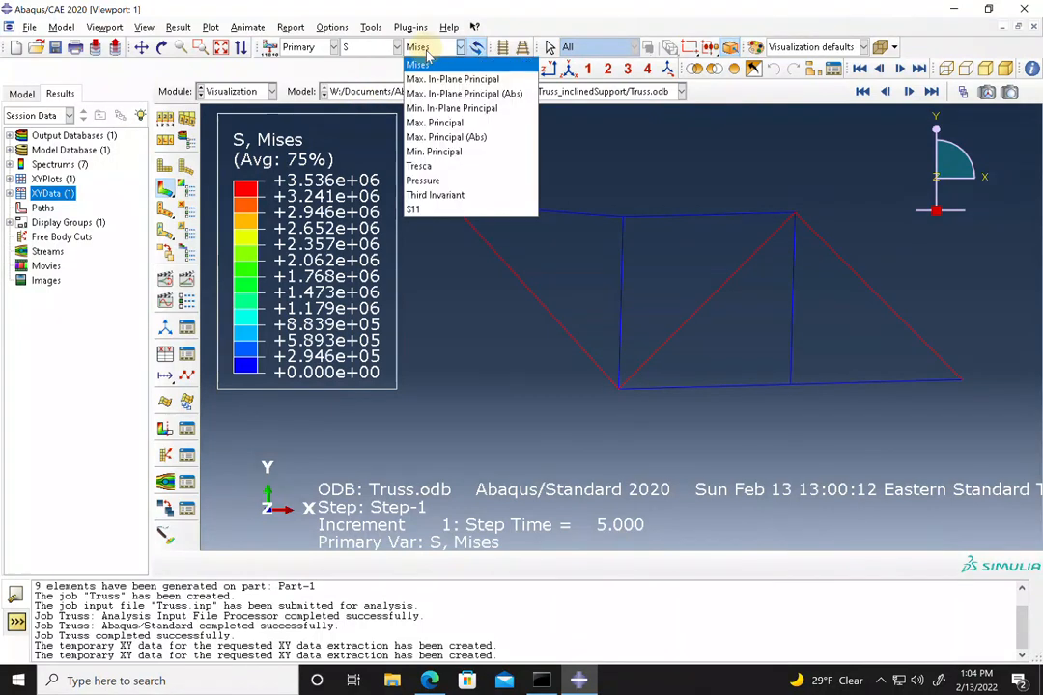
{"action": "left_click", "coordinate": [439, 209]}
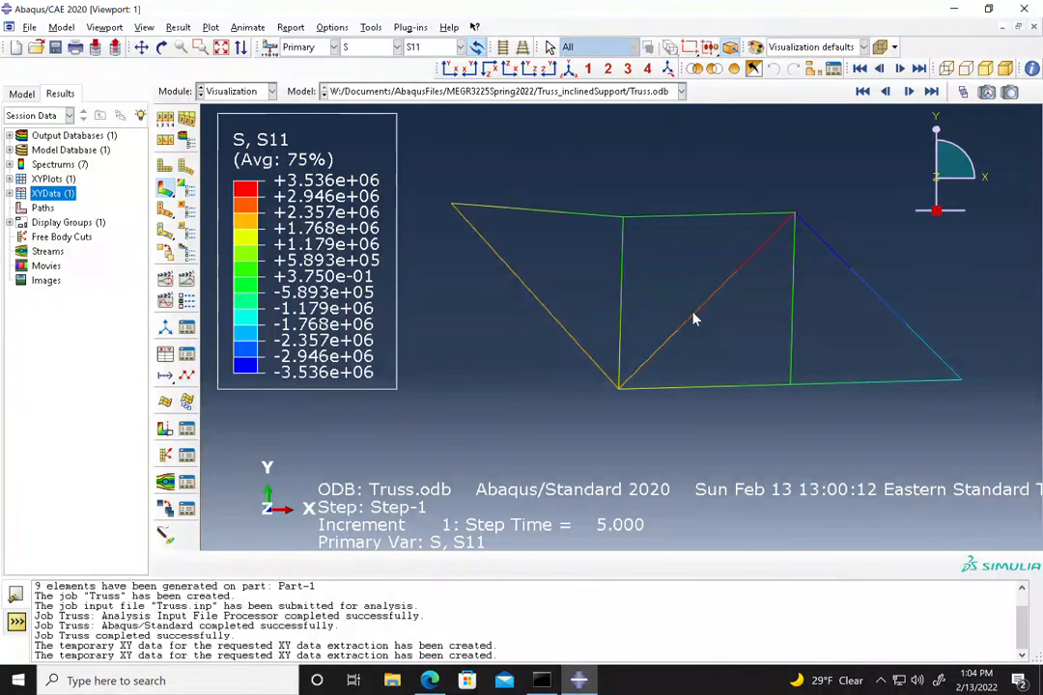
{"action": "left_click", "coordinate": [862, 92]}
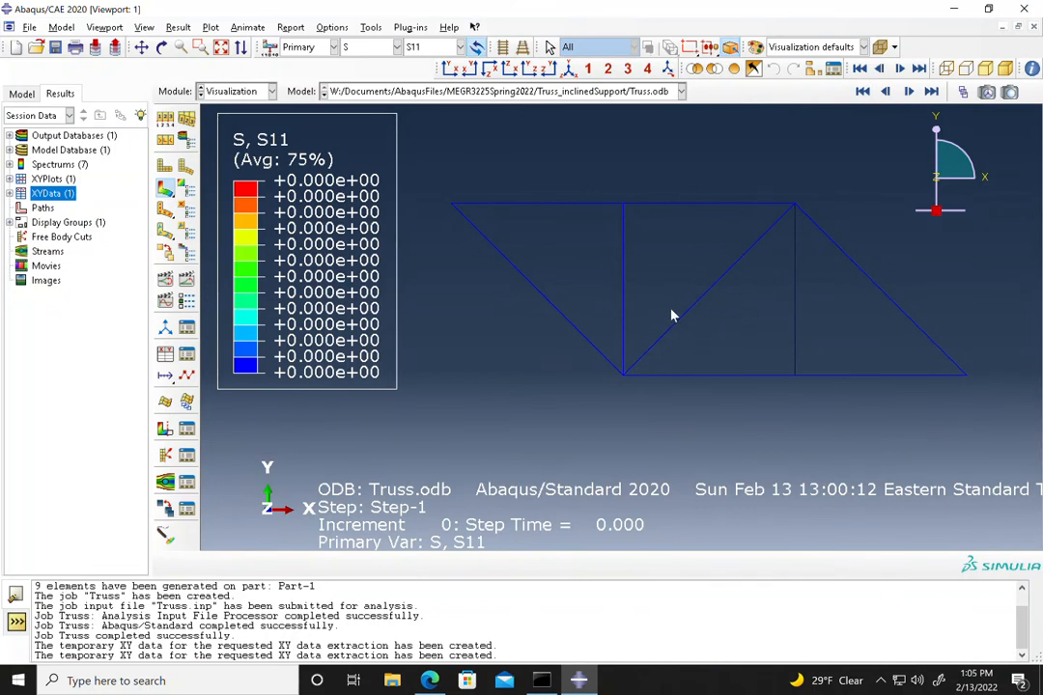
{"action": "left_click", "coordinate": [907, 92]}
{"action": "left_click", "coordinate": [909, 92]}
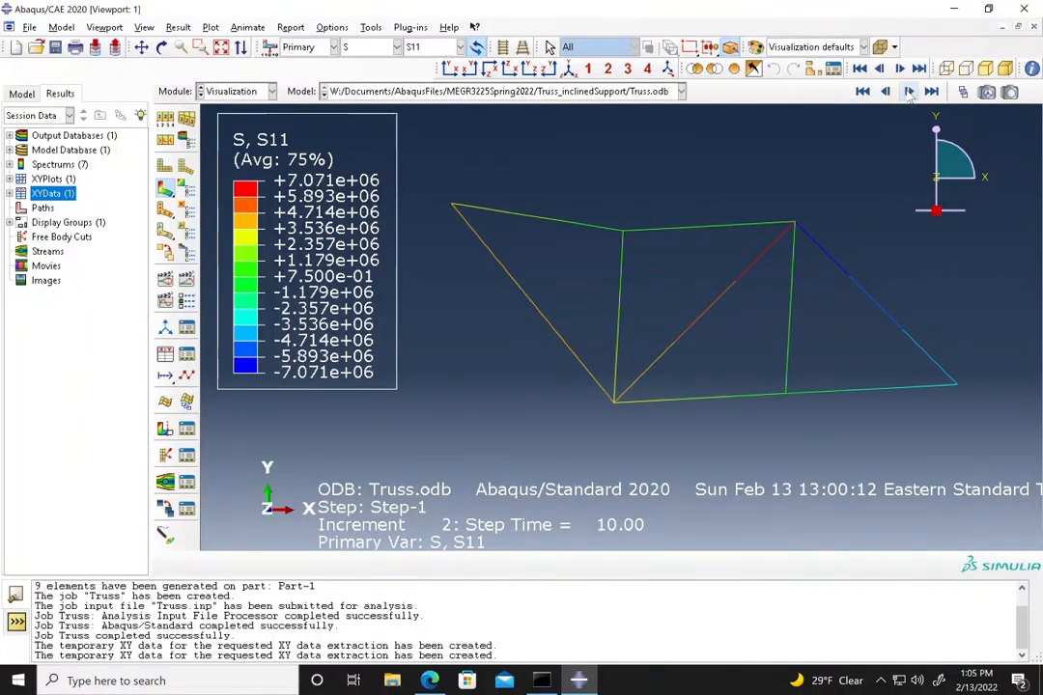
{"action": "left_click", "coordinate": [908, 92]}
{"action": "left_click", "coordinate": [909, 92]}
{"action": "left_click", "coordinate": [908, 92]}
{"action": "left_click", "coordinate": [909, 92]}
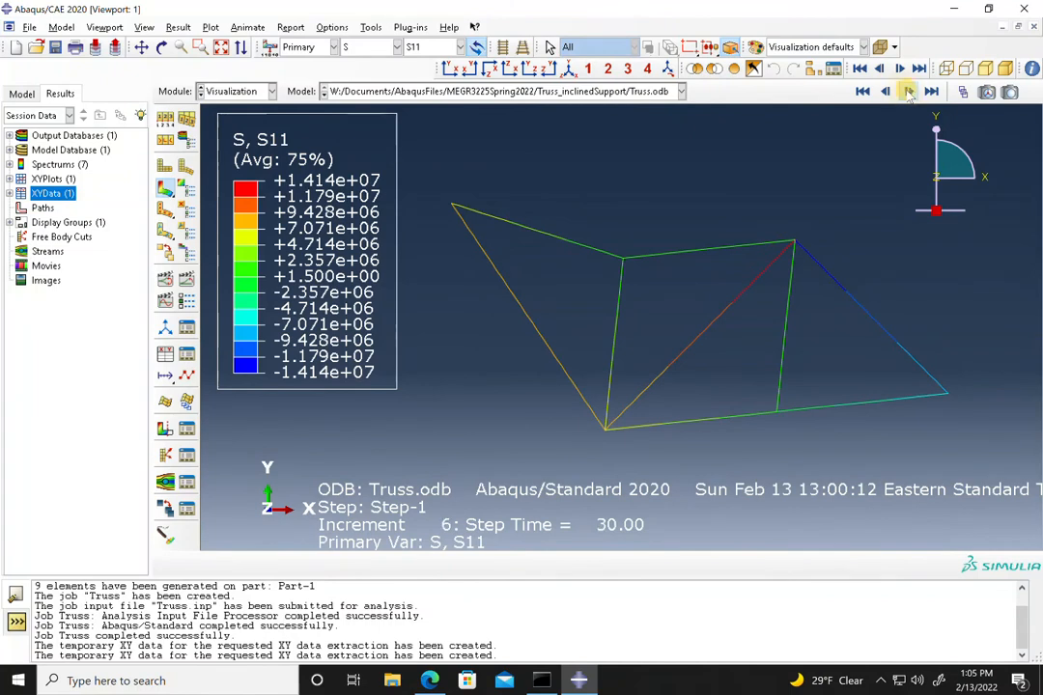
{"action": "left_click", "coordinate": [908, 93]}
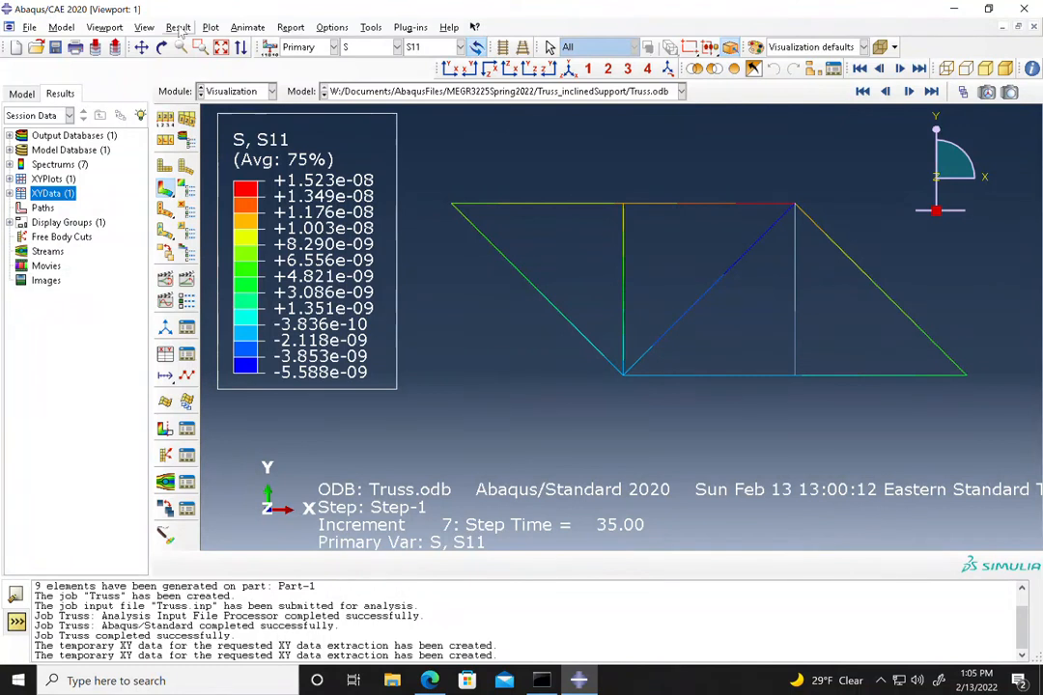
Set the averaging threshold in the result options to 0% and apply it to the S11 contour plot.
{"action": "left_click", "coordinate": [179, 27]}
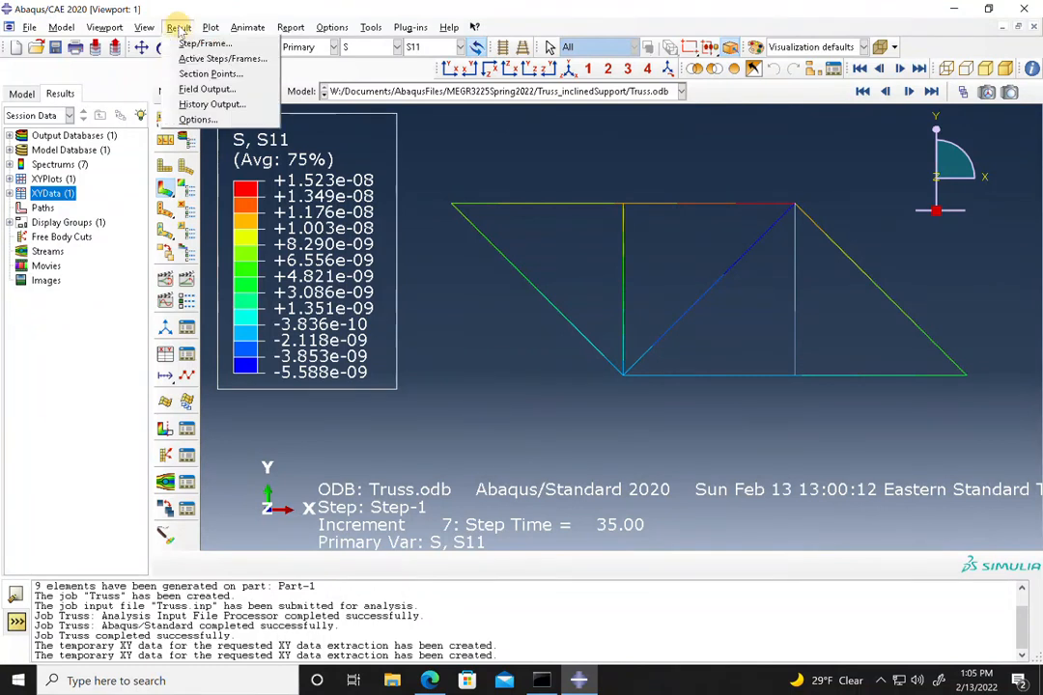
{"action": "left_click", "coordinate": [199, 122]}
{"action": "left_click_drag", "start_coordinate": [281, 326], "coordinate": [85, 328]}
{"action": "left_click", "coordinate": [88, 470]}
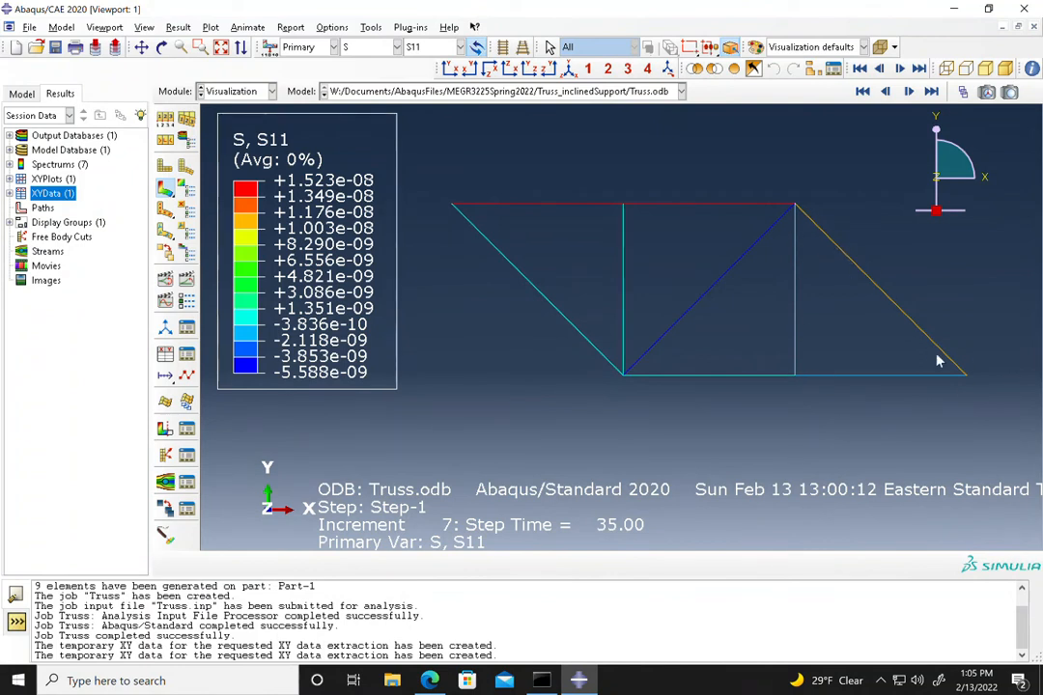
Return to the initial frame and review the S11 contours at 0% averaging through each increment up to 35 s.
{"action": "left_click", "coordinate": [885, 90]}
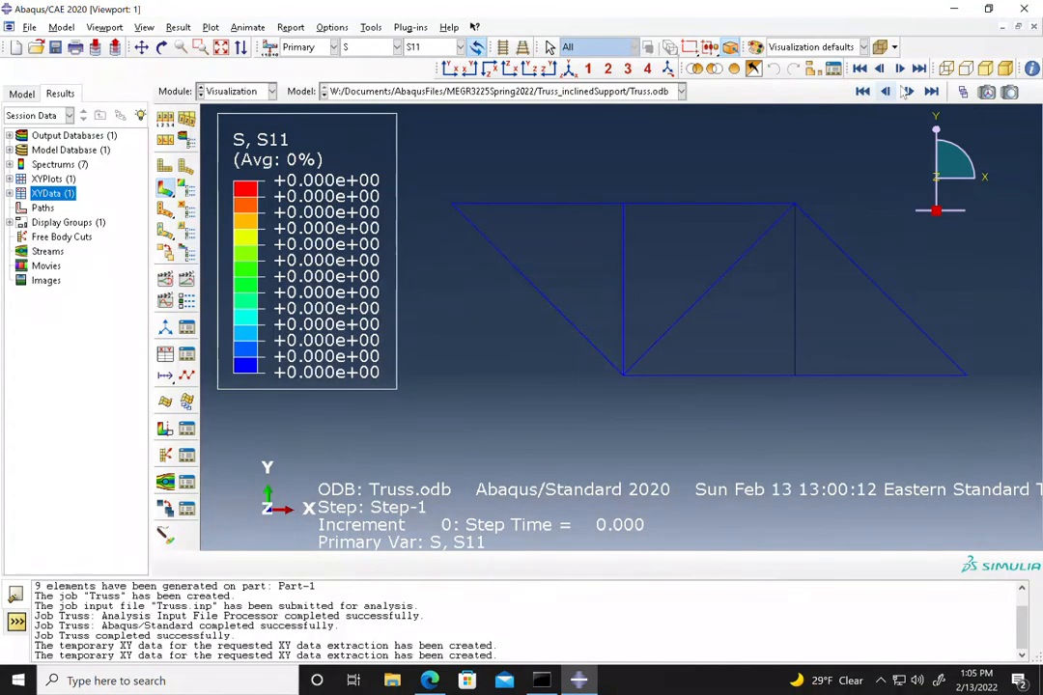
{"action": "left_click", "coordinate": [905, 90]}
{"action": "left_click", "coordinate": [907, 92]}
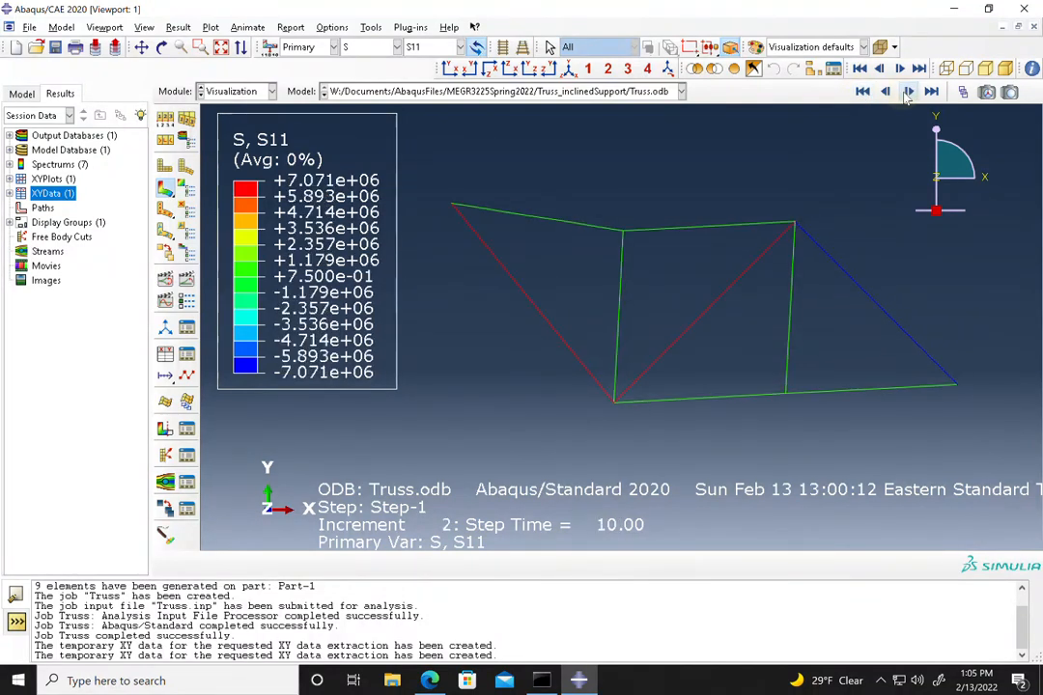
{"action": "left_click", "coordinate": [907, 91]}
{"action": "left_click", "coordinate": [907, 92]}
{"action": "left_click", "coordinate": [907, 92]}
{"action": "left_click", "coordinate": [907, 92]}
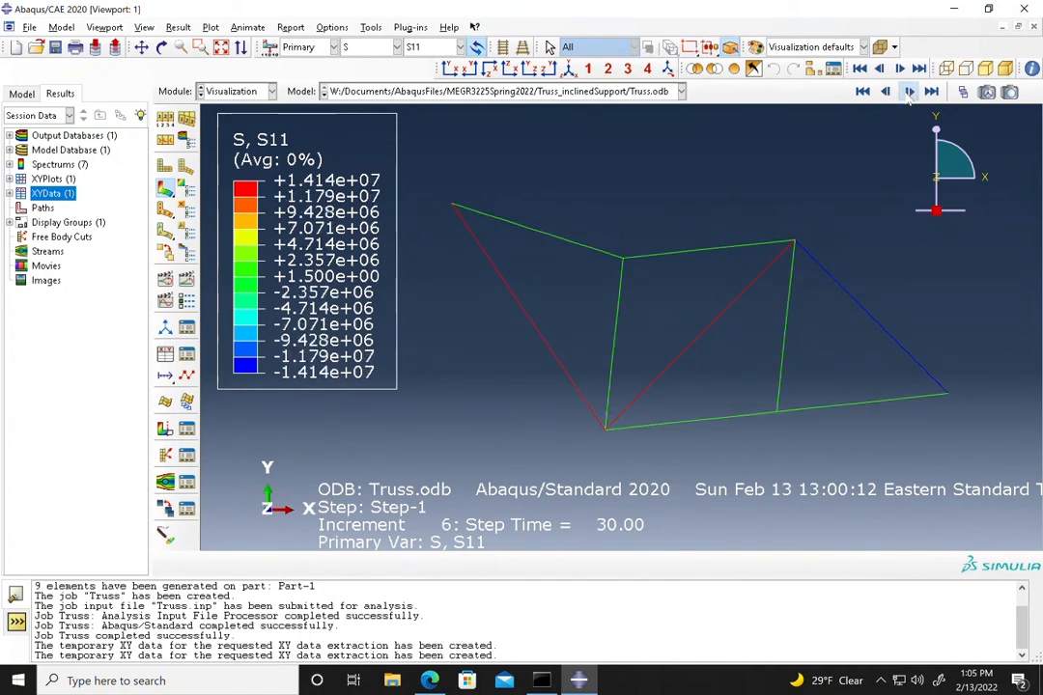
{"action": "left_click", "coordinate": [907, 92]}
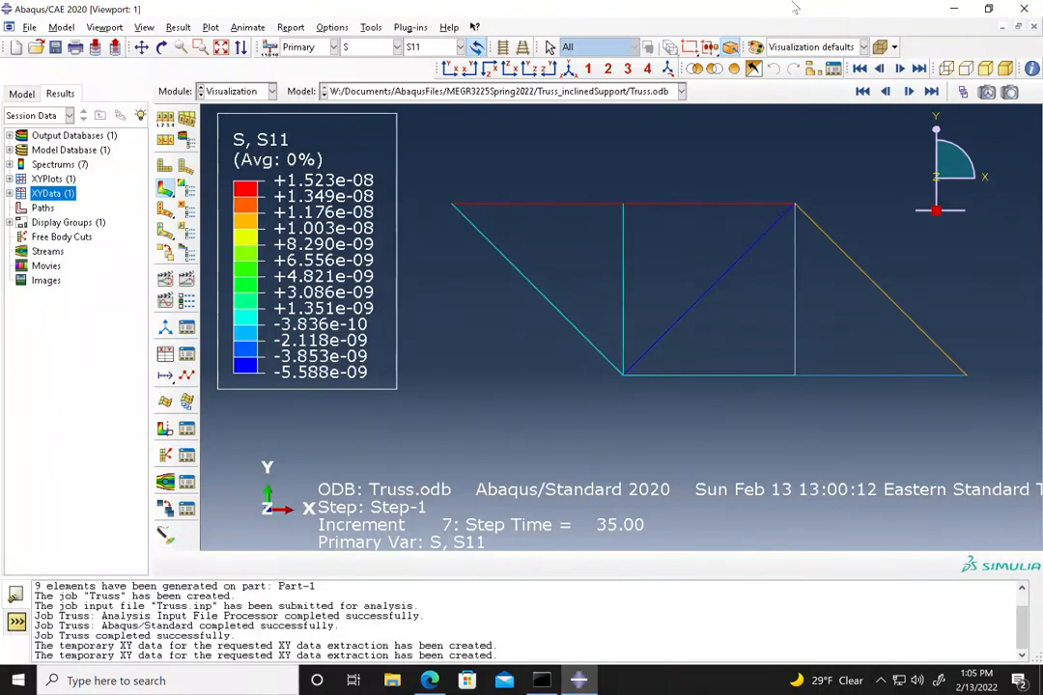
Minimize the remote desktop session and return to the truss problem sketch in Microsoft Whiteboard.
{"action": "mouse_move", "coordinate": [777, 8]}
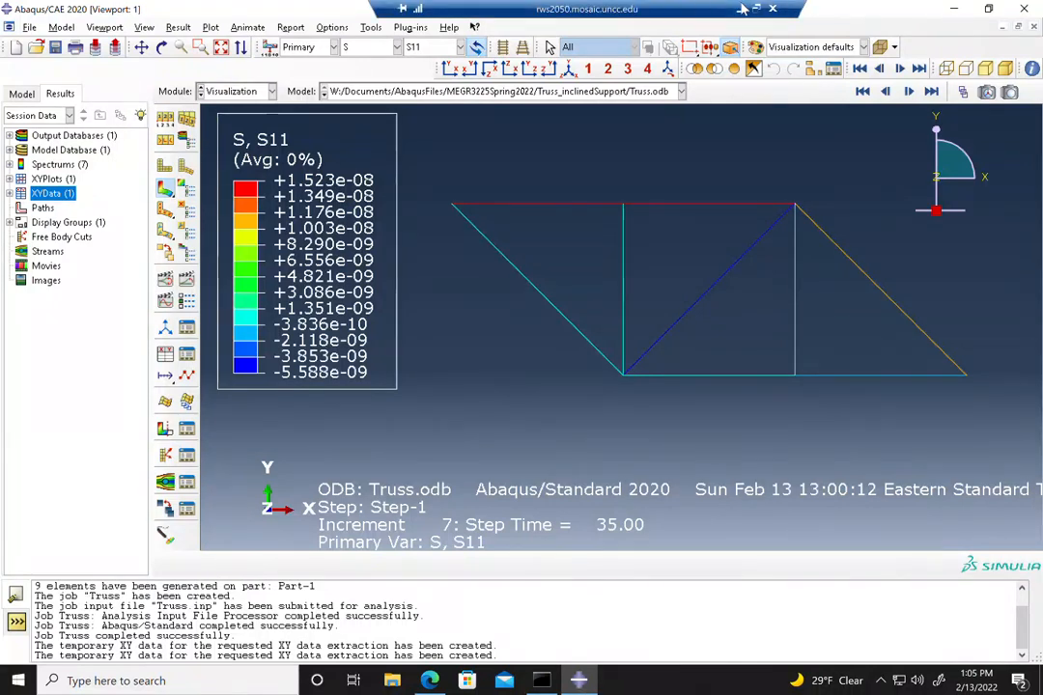
{"action": "left_click", "coordinate": [740, 8]}
{"action": "left_click", "coordinate": [691, 680]}
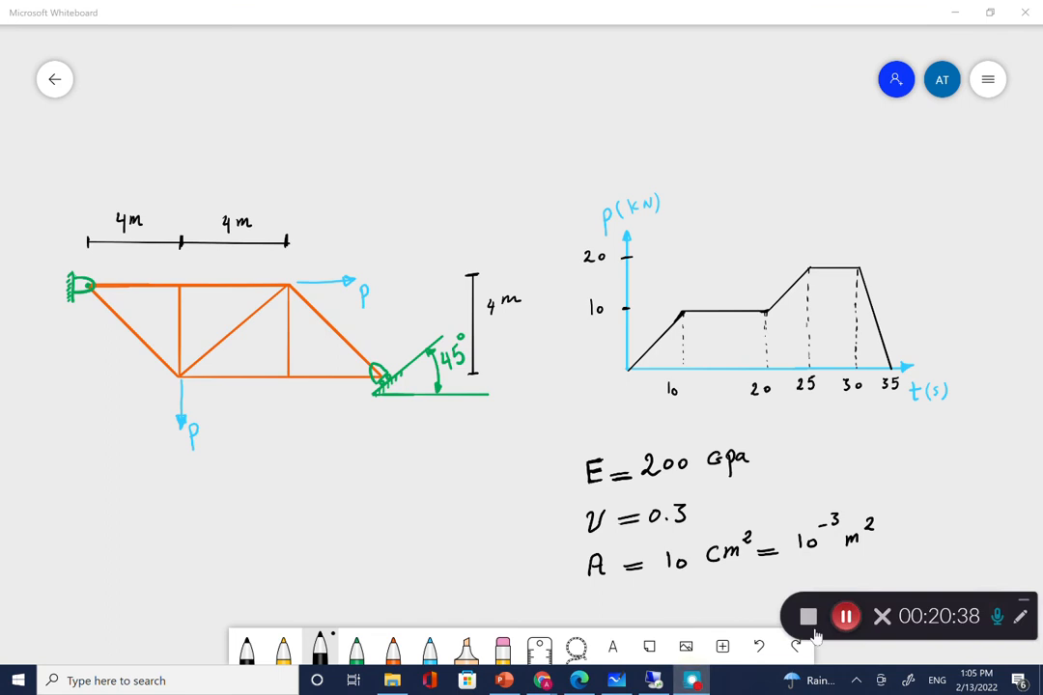